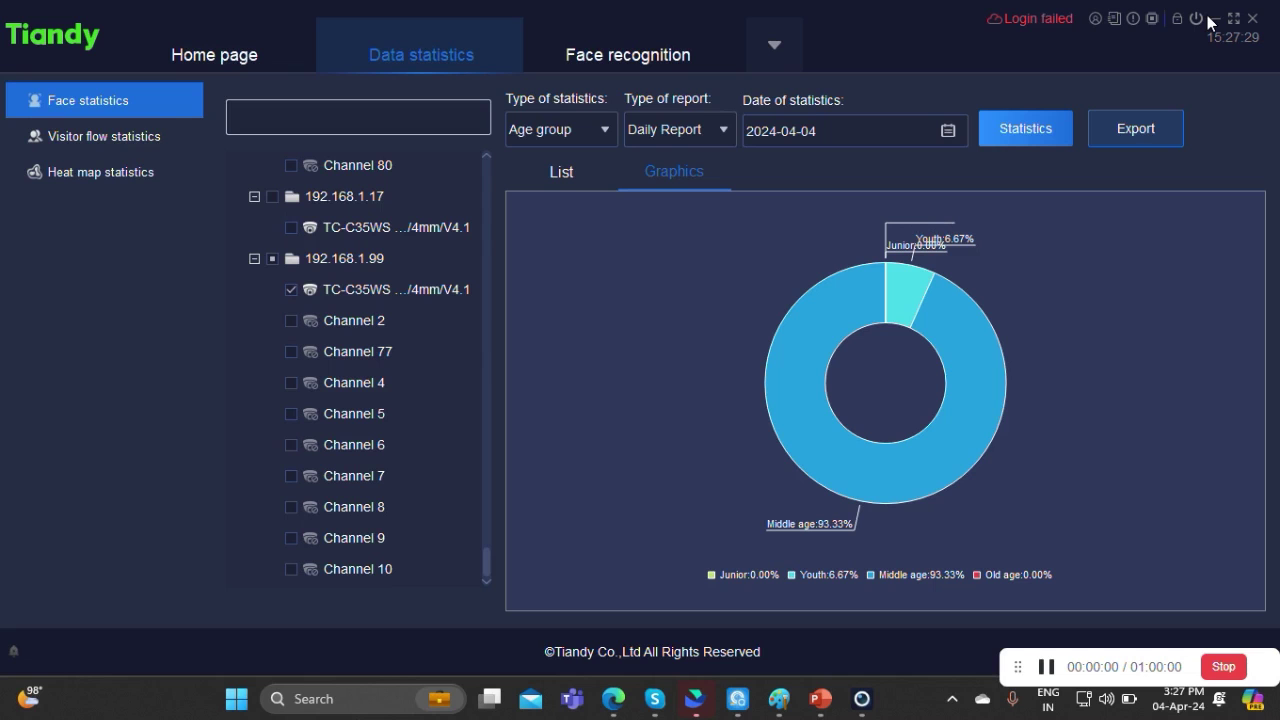
- Minimize the Tiandy client to show the TC-C35WS live view in Edge
click(1214, 19)
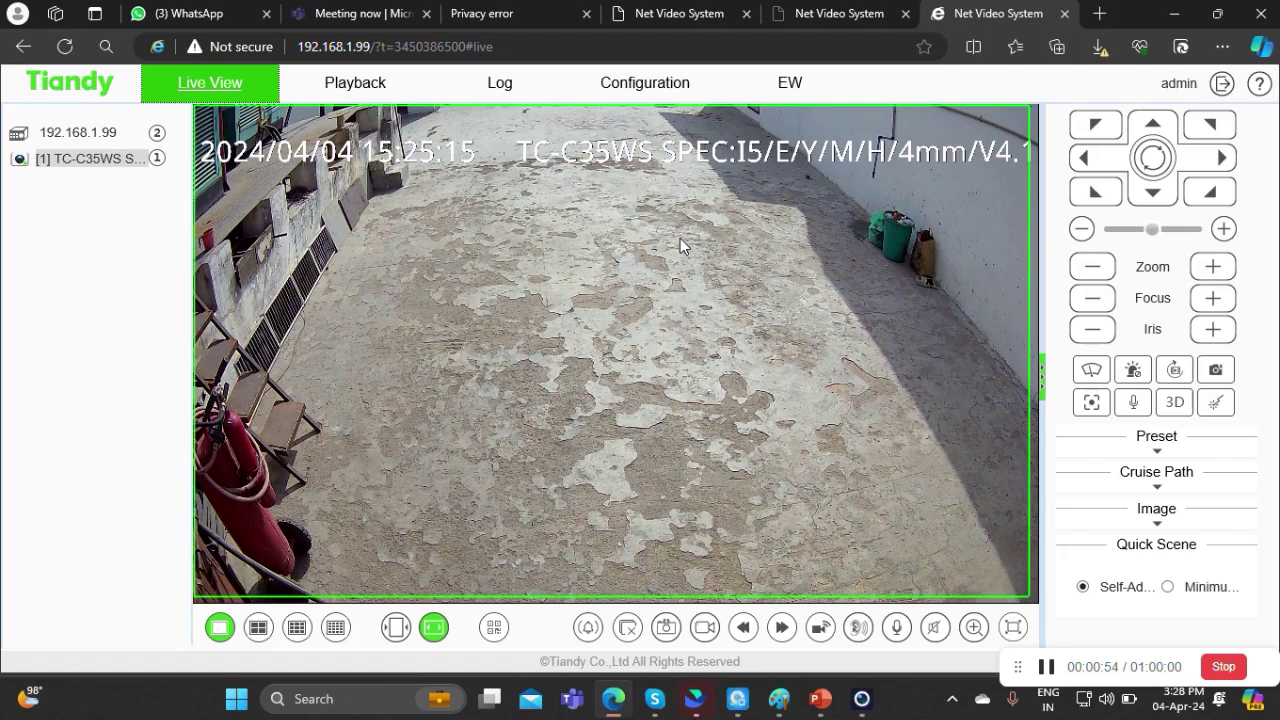
- Bring up SearchConfig Tool V2.0 with its seven discovered Tiandy devices
click(748, 705)
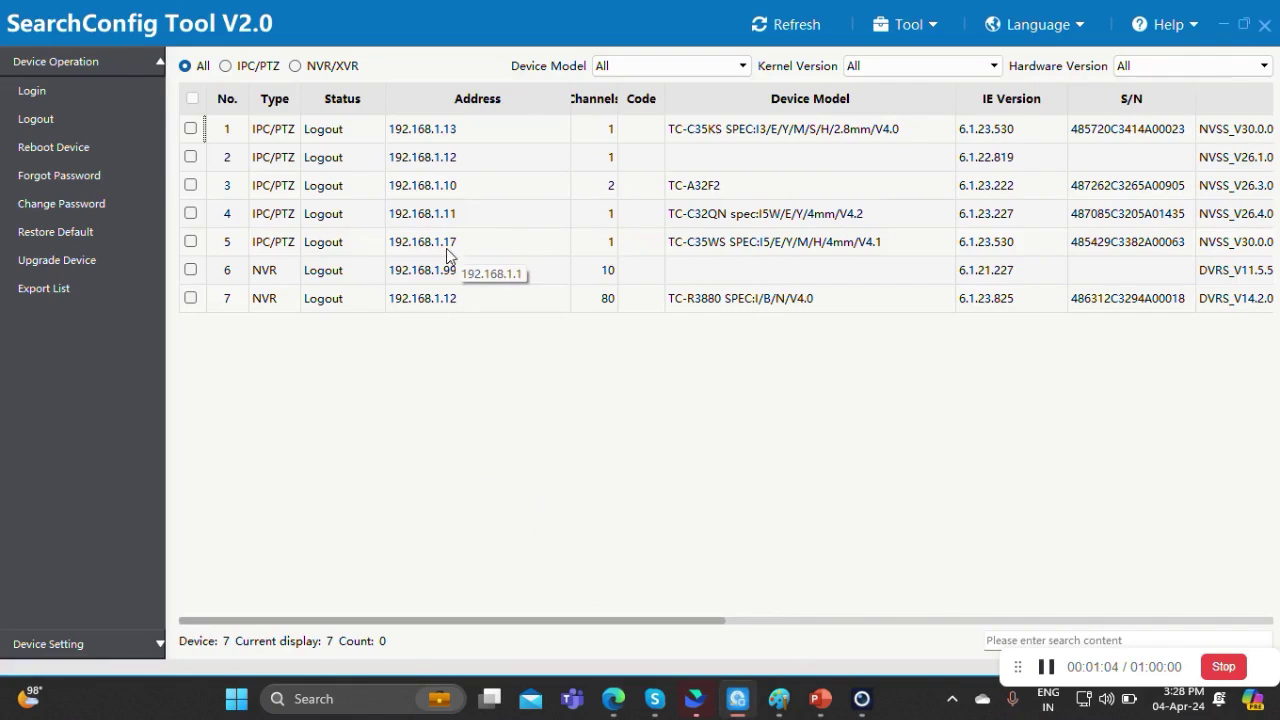
- Inspect camera 192.168.1.17 and the NVRs at 192.168.1.12 and 192.168.1.99, then minimize the tool
click(397, 245)
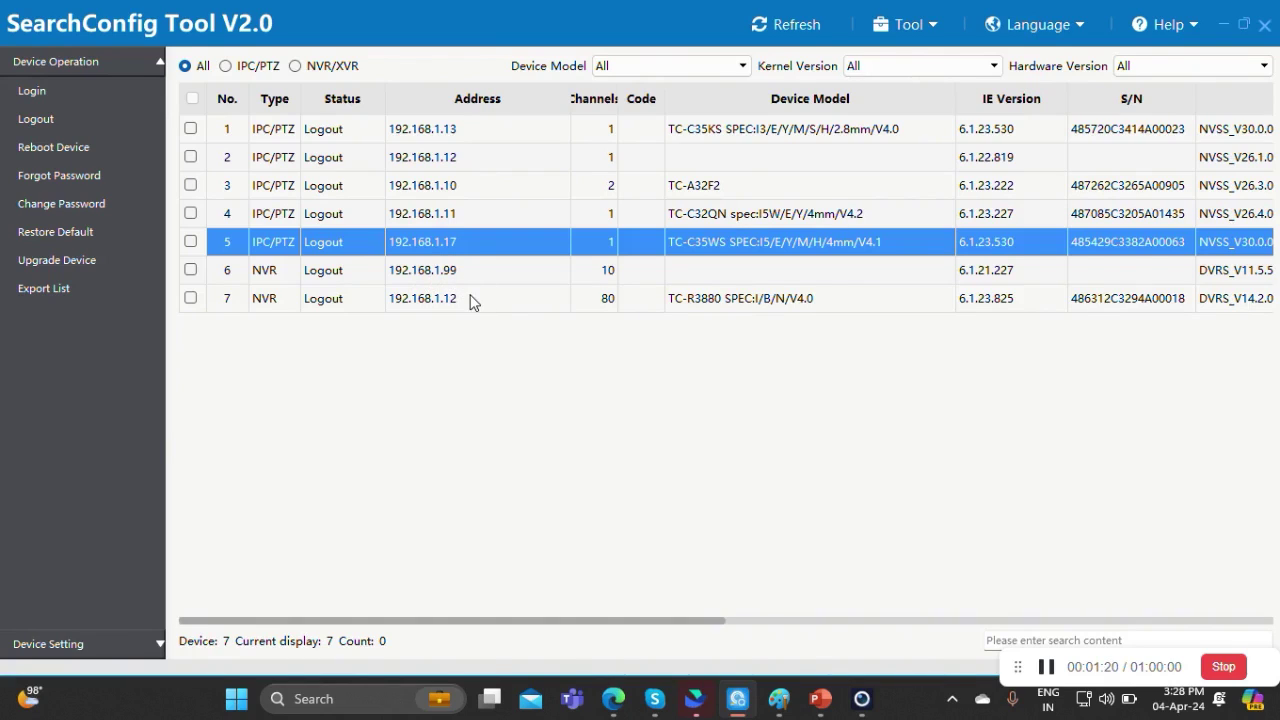
click(471, 300)
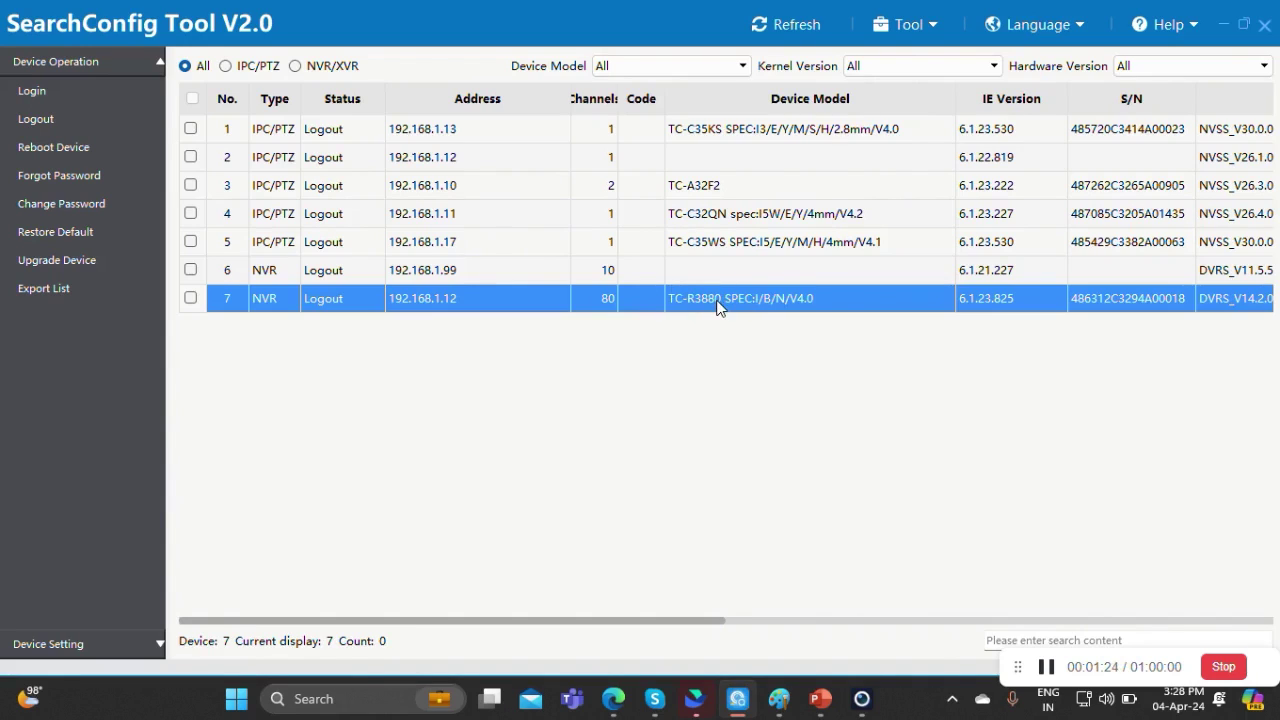
click(614, 271)
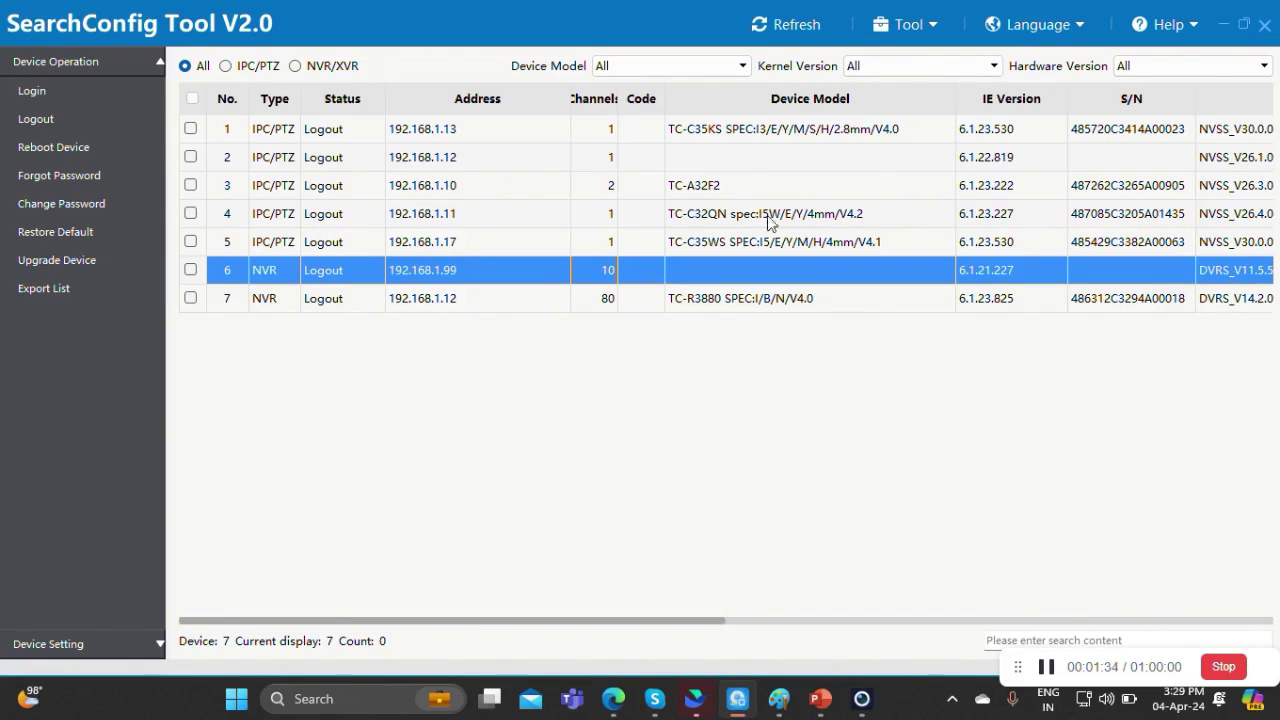
click(1224, 25)
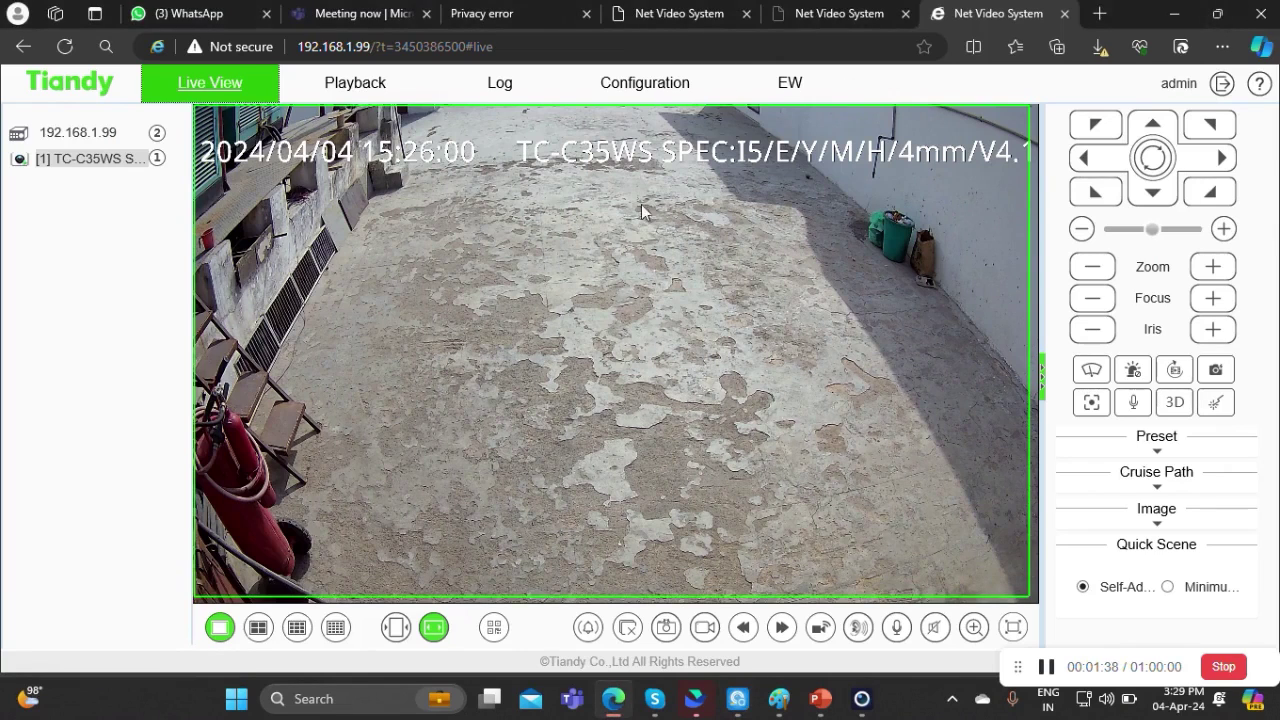
- On the 192.168.1.17 tab, continue over HTTP and log in with the admin password
click(715, 14)
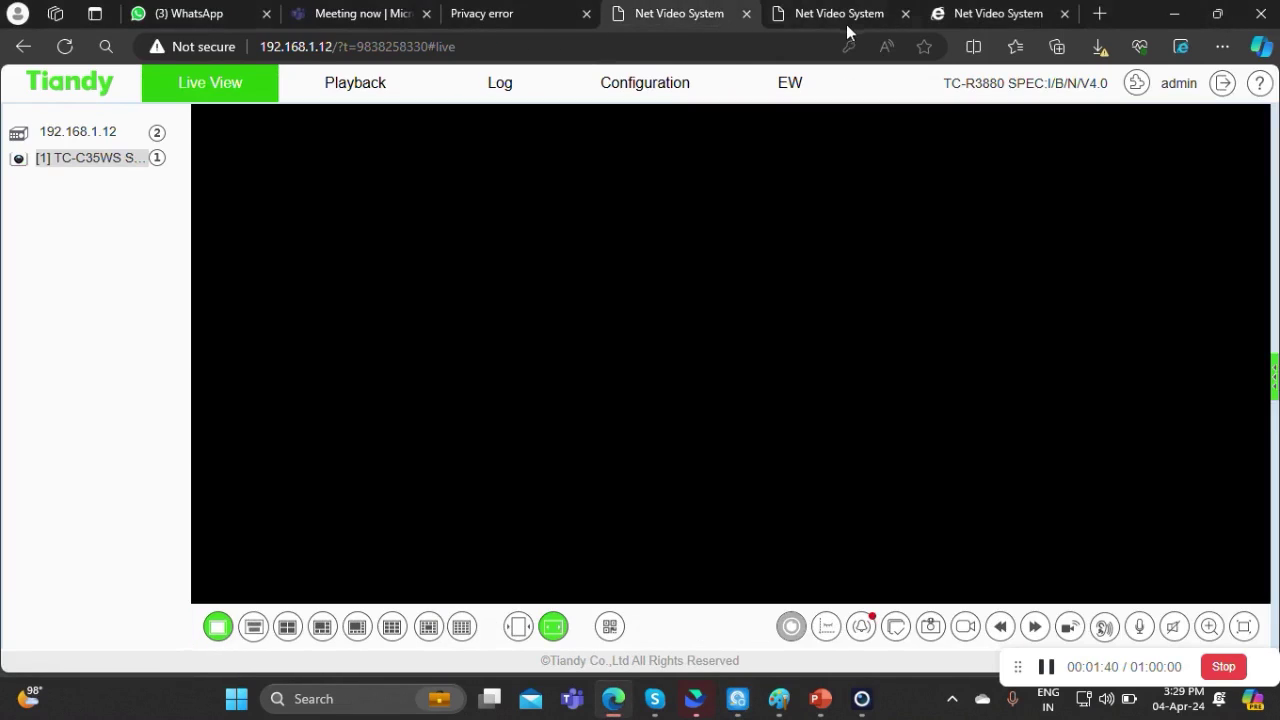
click(843, 18)
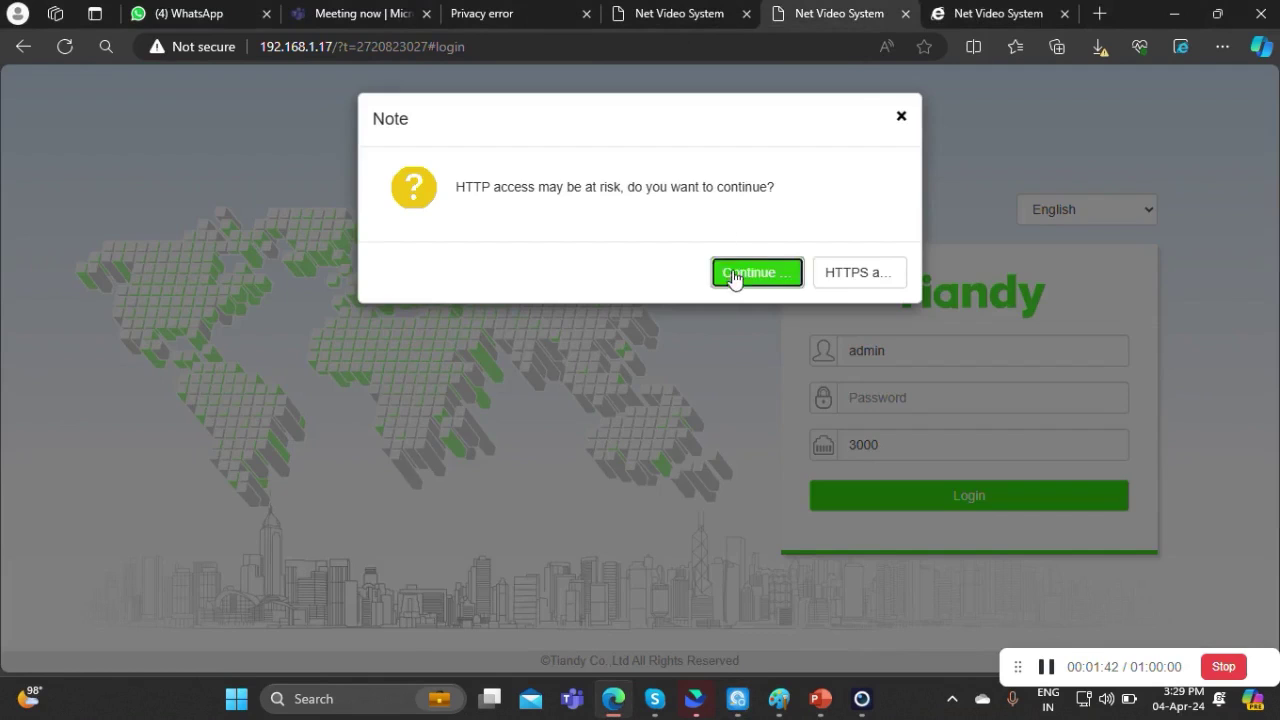
click(733, 274)
click(906, 395)
key(Return)
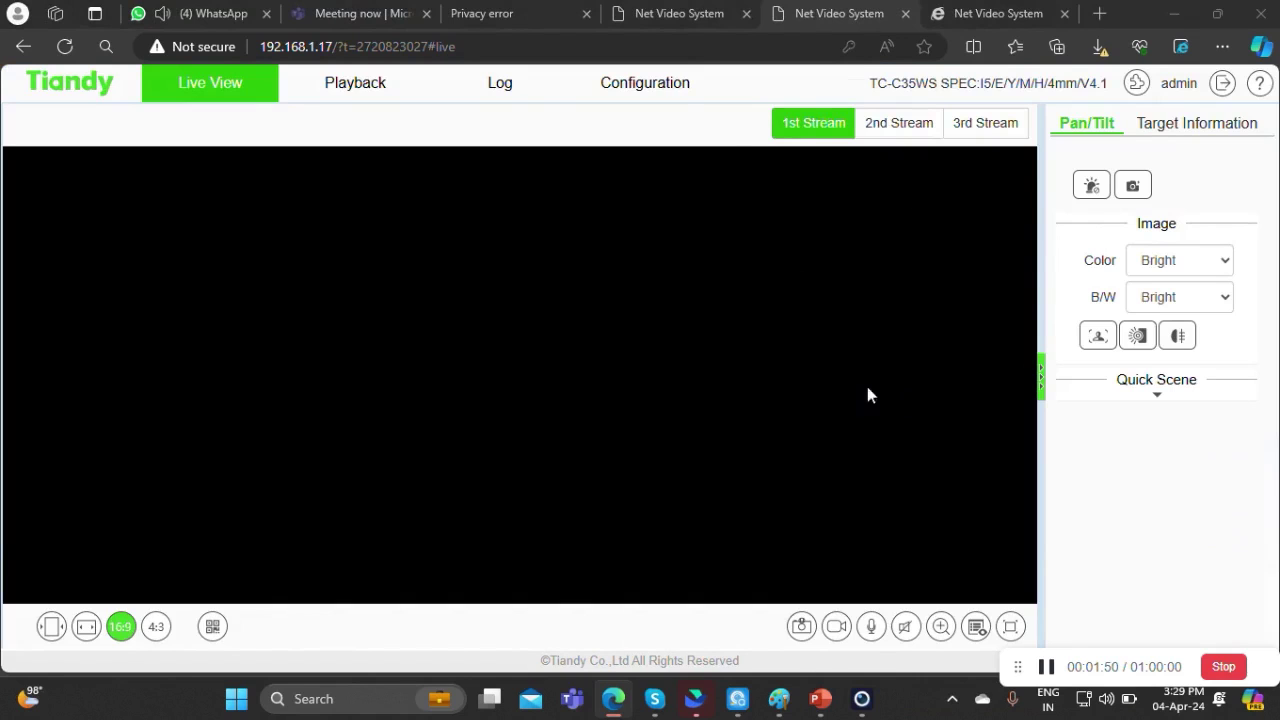
- Show the Common Settings page: static IP 192.168.1.17, HTTP 80, RTSP 554
click(650, 88)
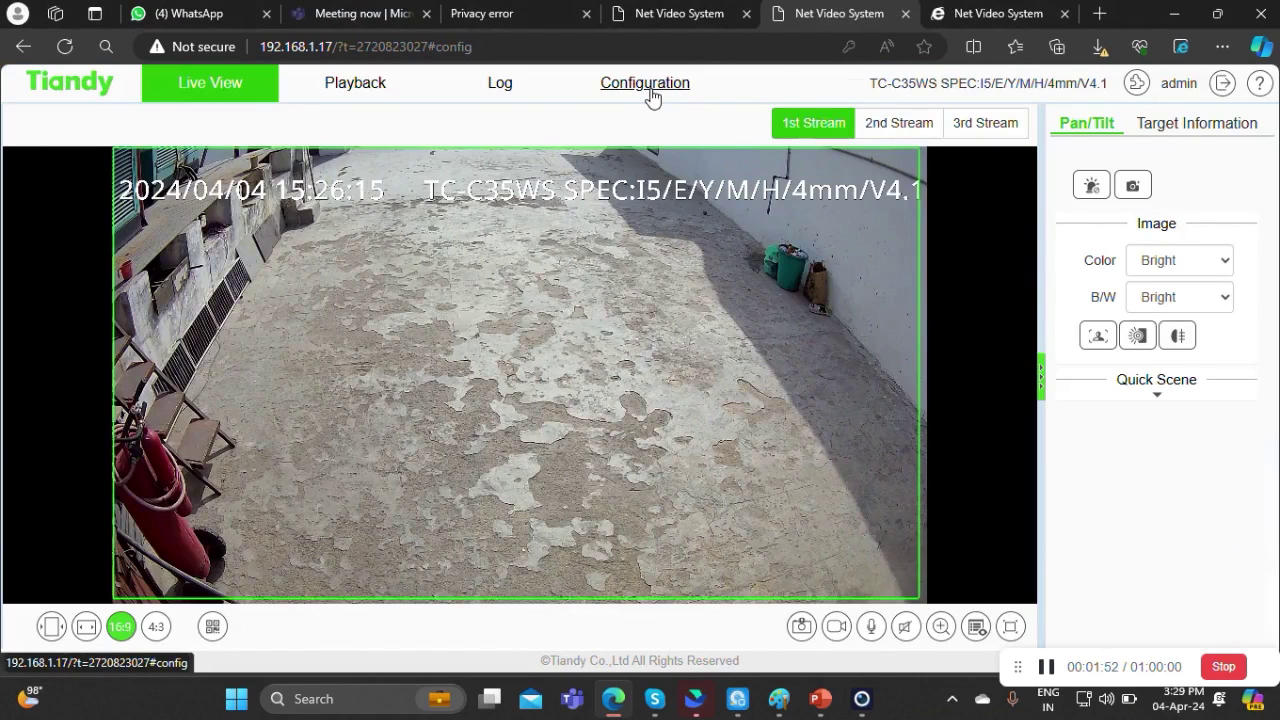
click(648, 84)
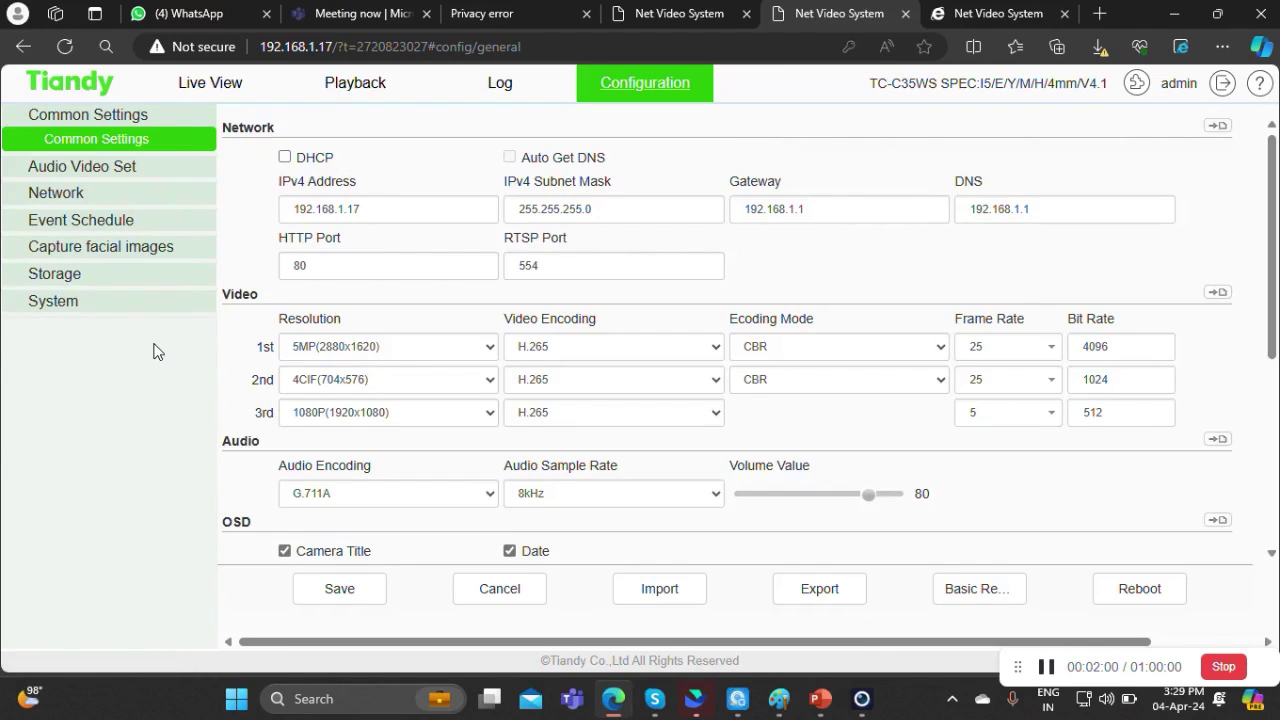
- Check System resource allocation, then show the Face Detection snapshot page for facial capture
click(68, 311)
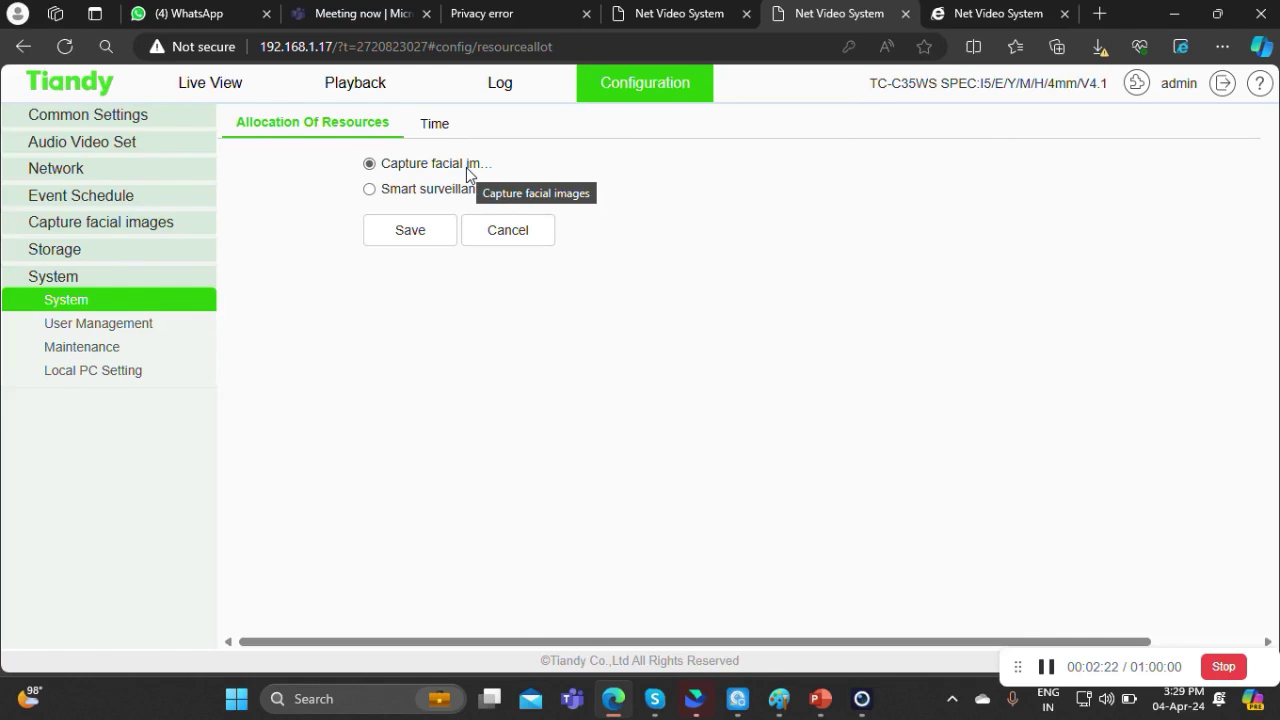
click(137, 238)
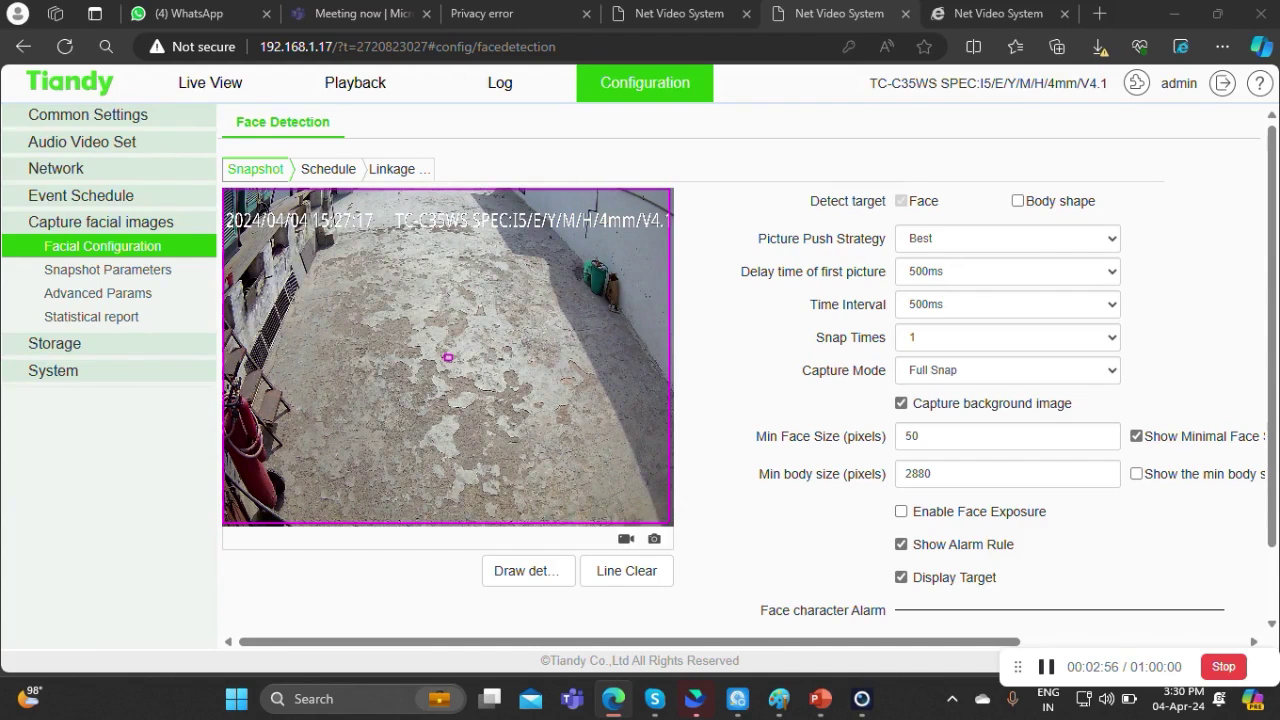
drag(1271, 268, 1271, 276)
scroll(1042, 219, up, 1)
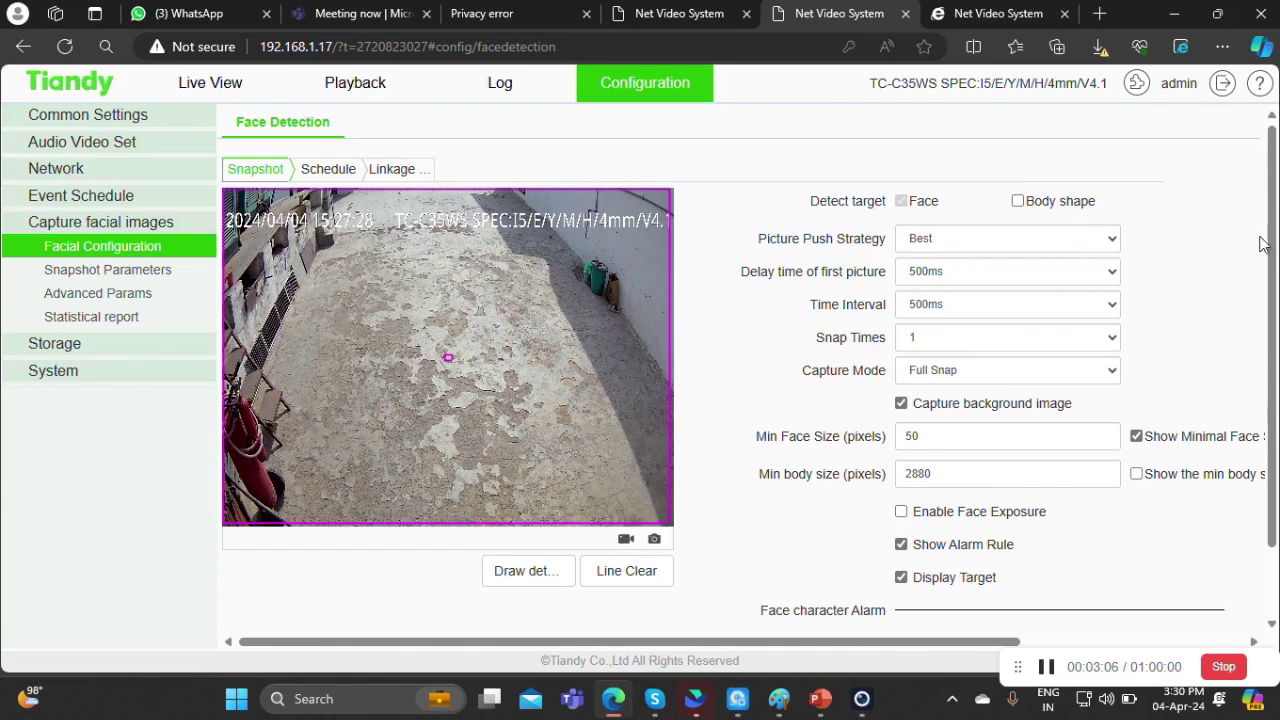
scroll(1273, 258, down, 1)
scroll(1273, 258, down, 3)
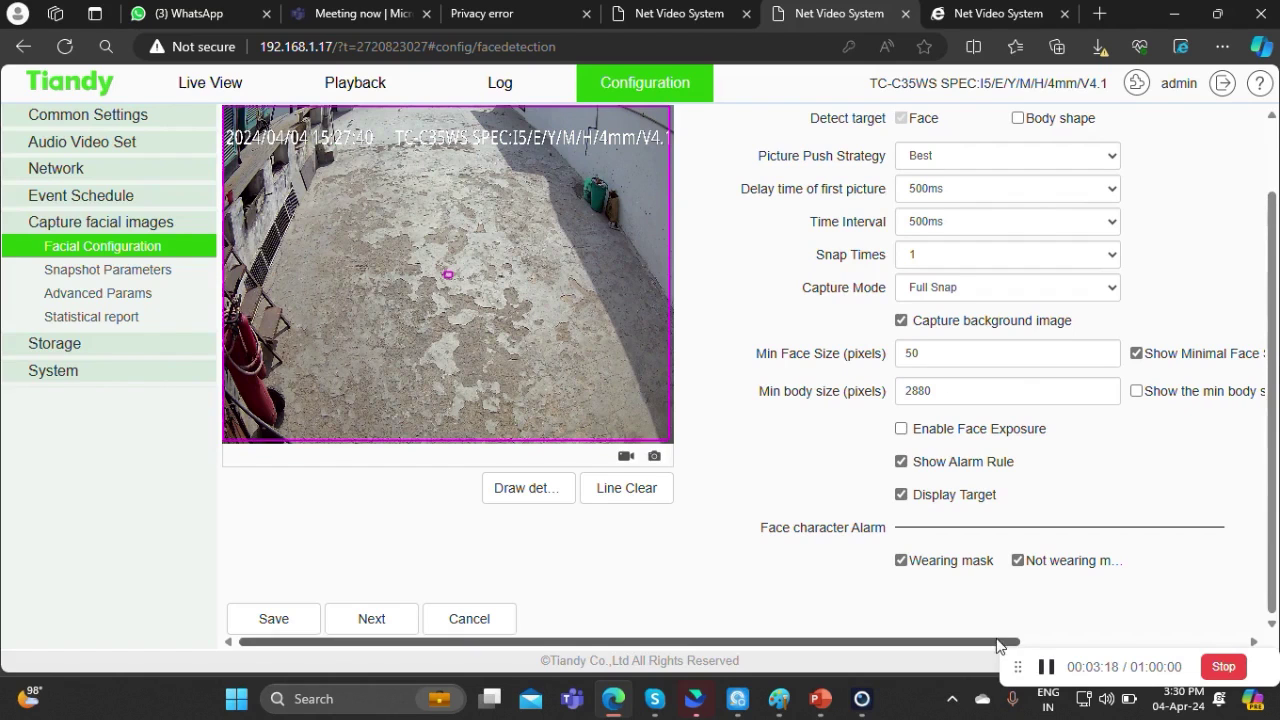
scroll(1095, 628, right, 2)
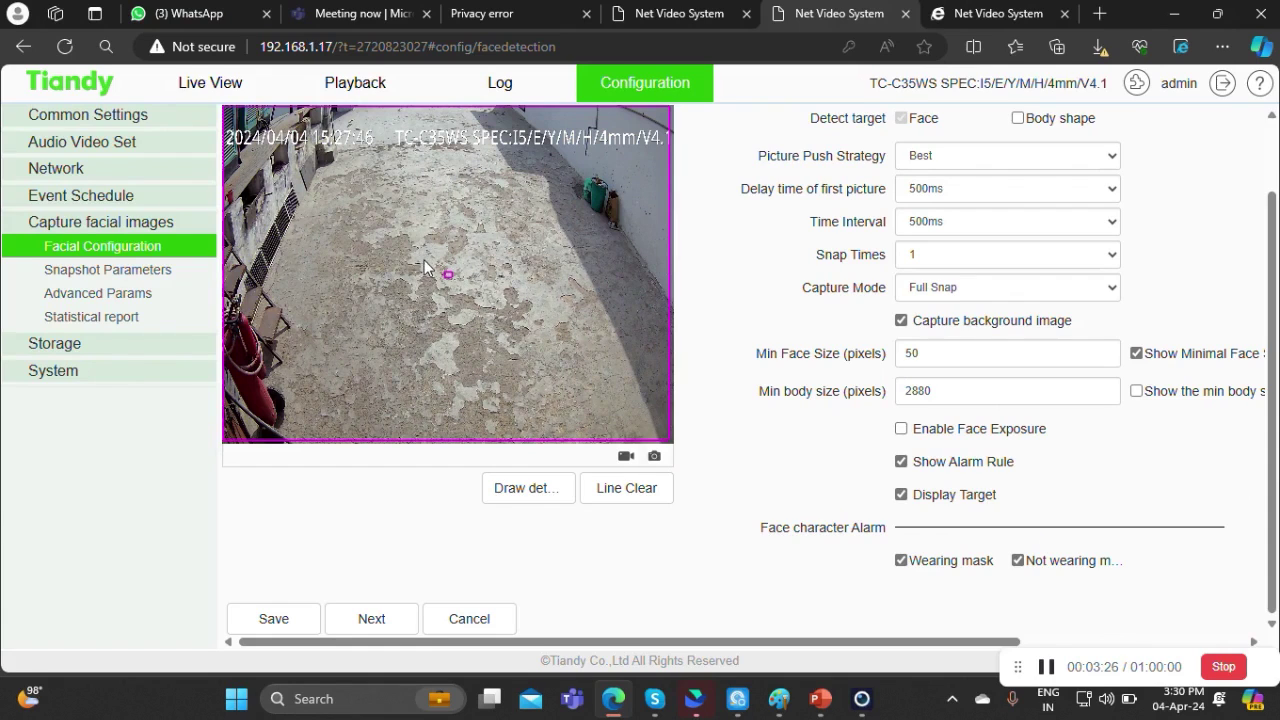
- Enable Face ROI in the face detection linkage, save it, and view Snapshot Parameters
click(362, 622)
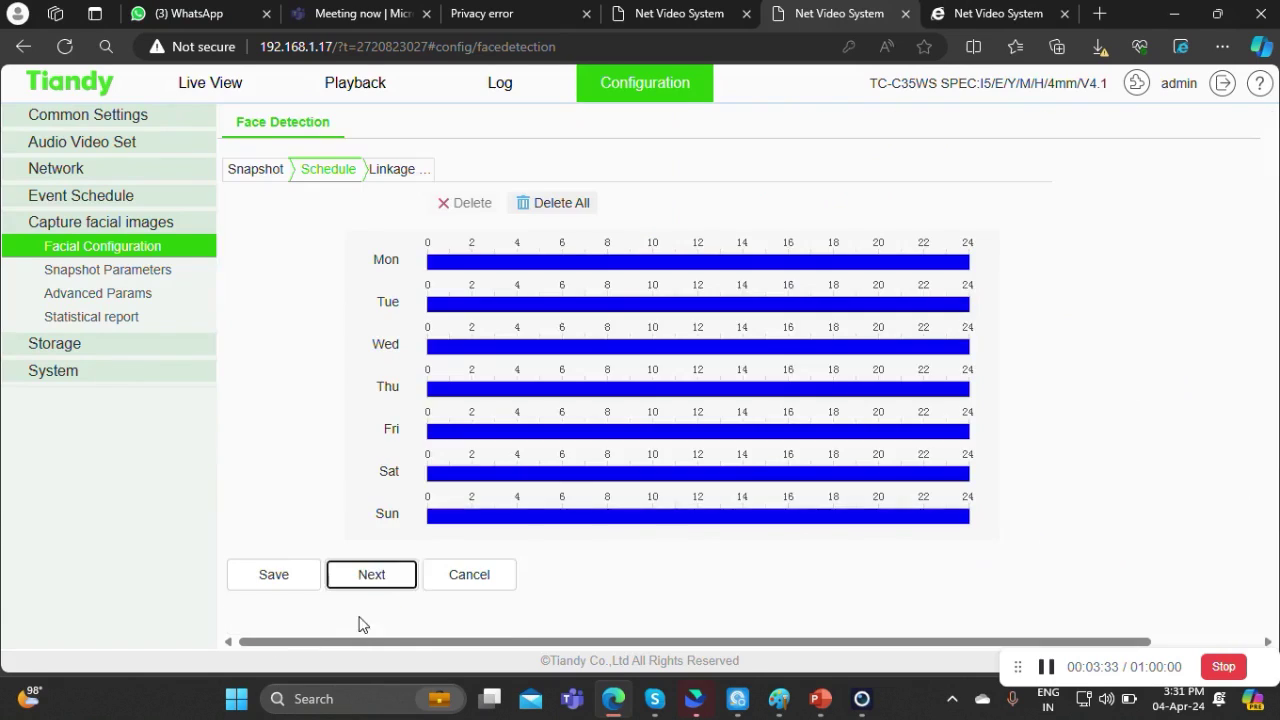
click(397, 178)
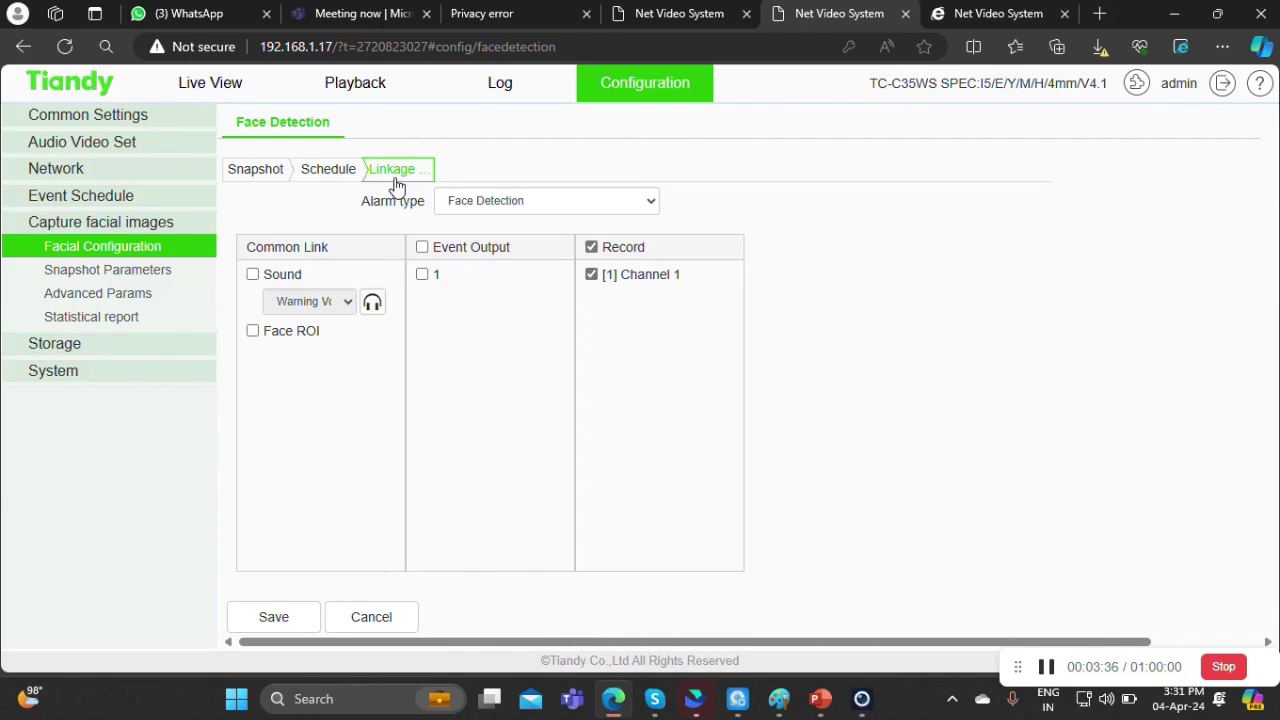
click(253, 331)
click(281, 612)
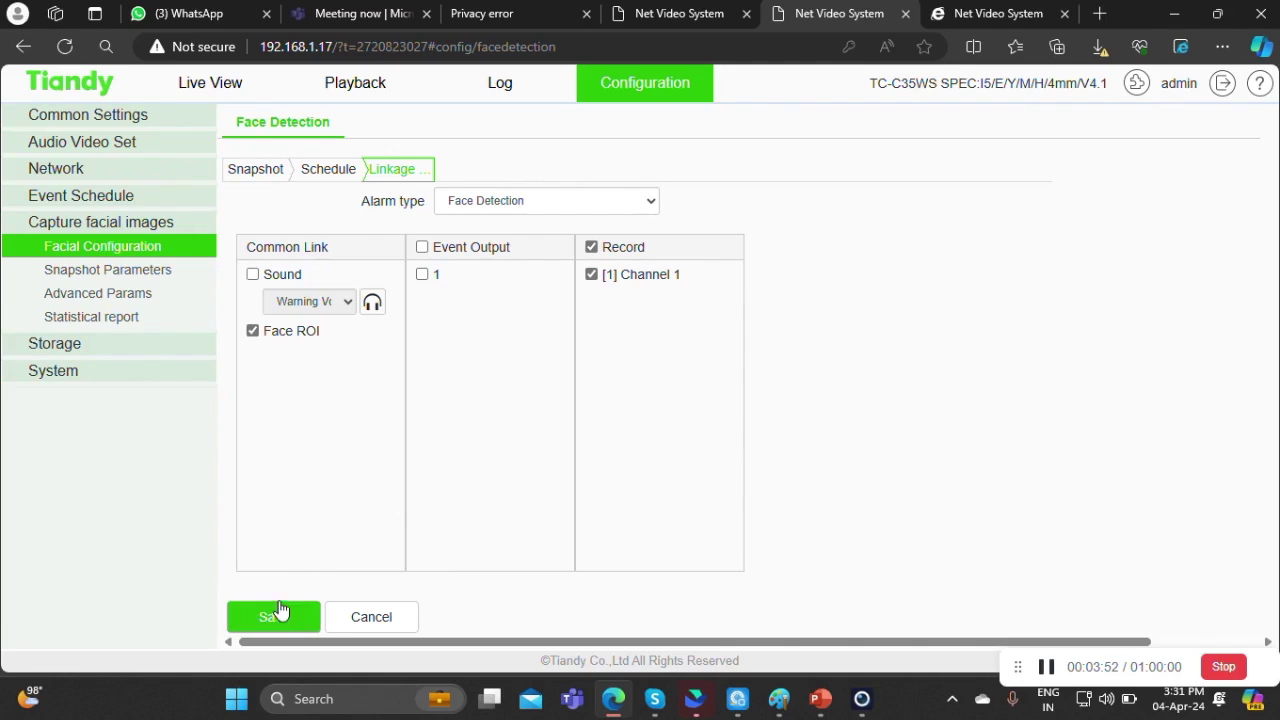
click(138, 270)
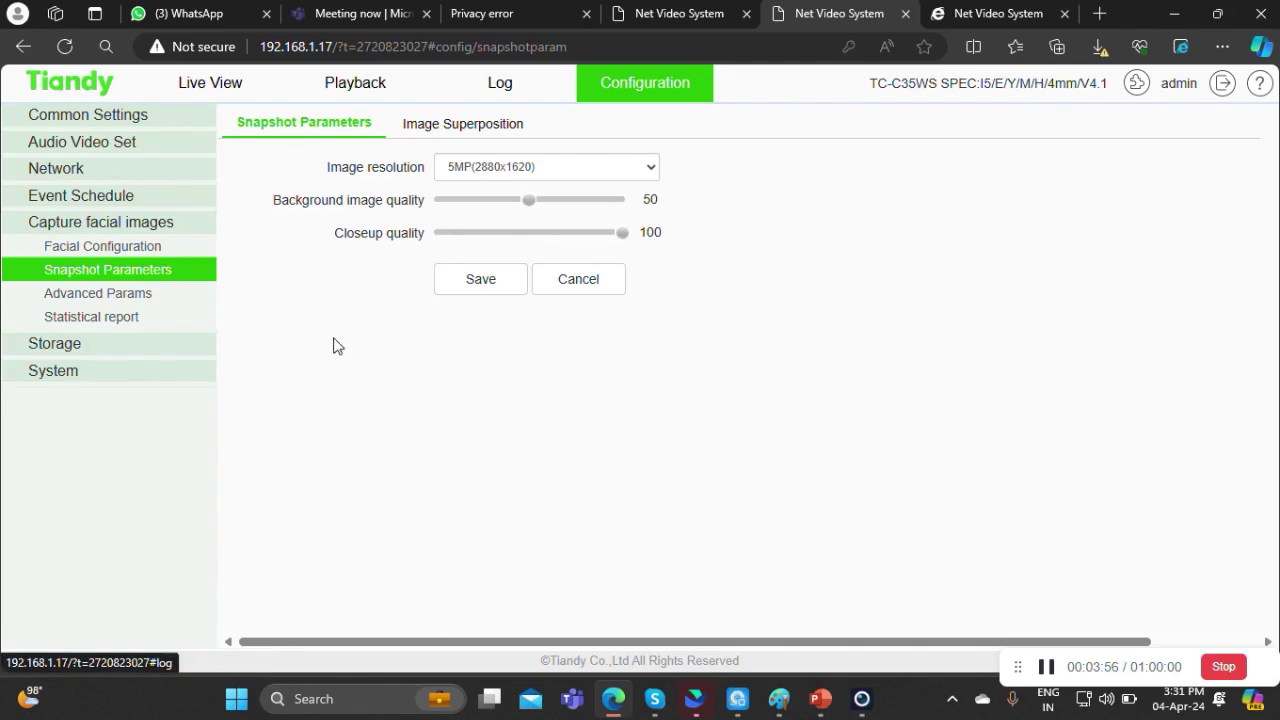
- Review Image Superposition, then view Advanced Params with half-length size 3 by 2, body 3.5
click(458, 130)
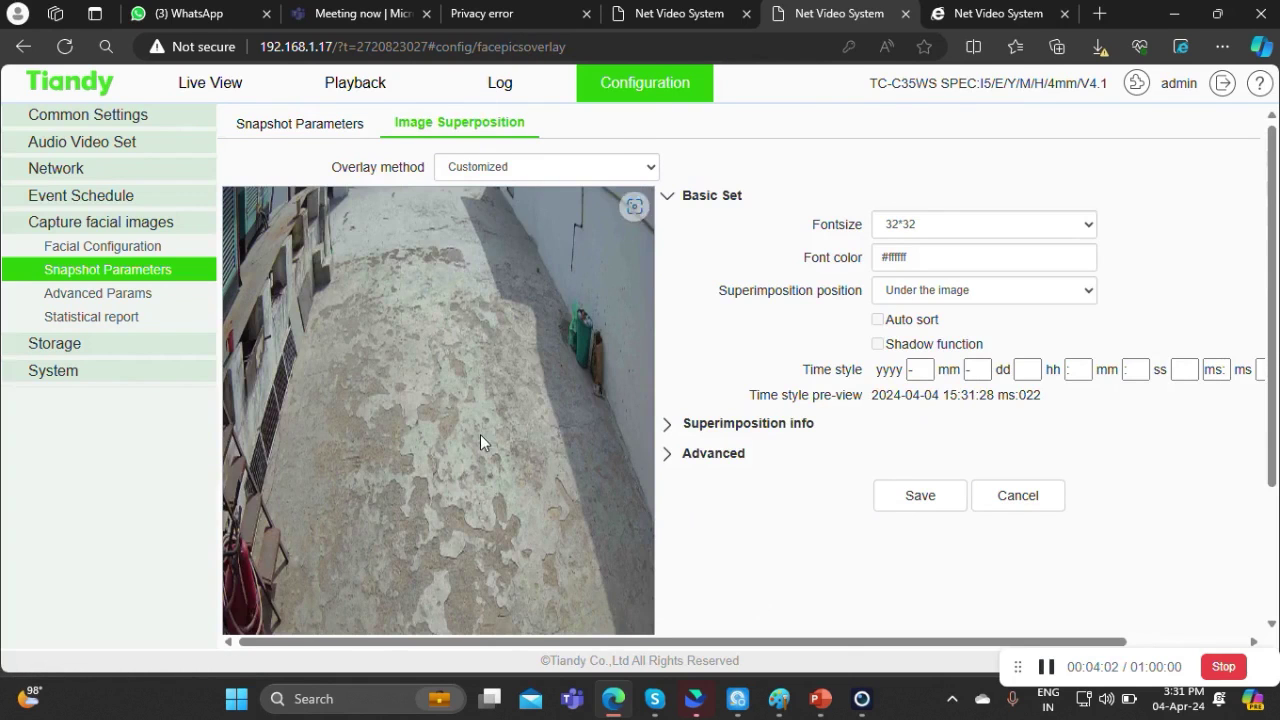
click(119, 296)
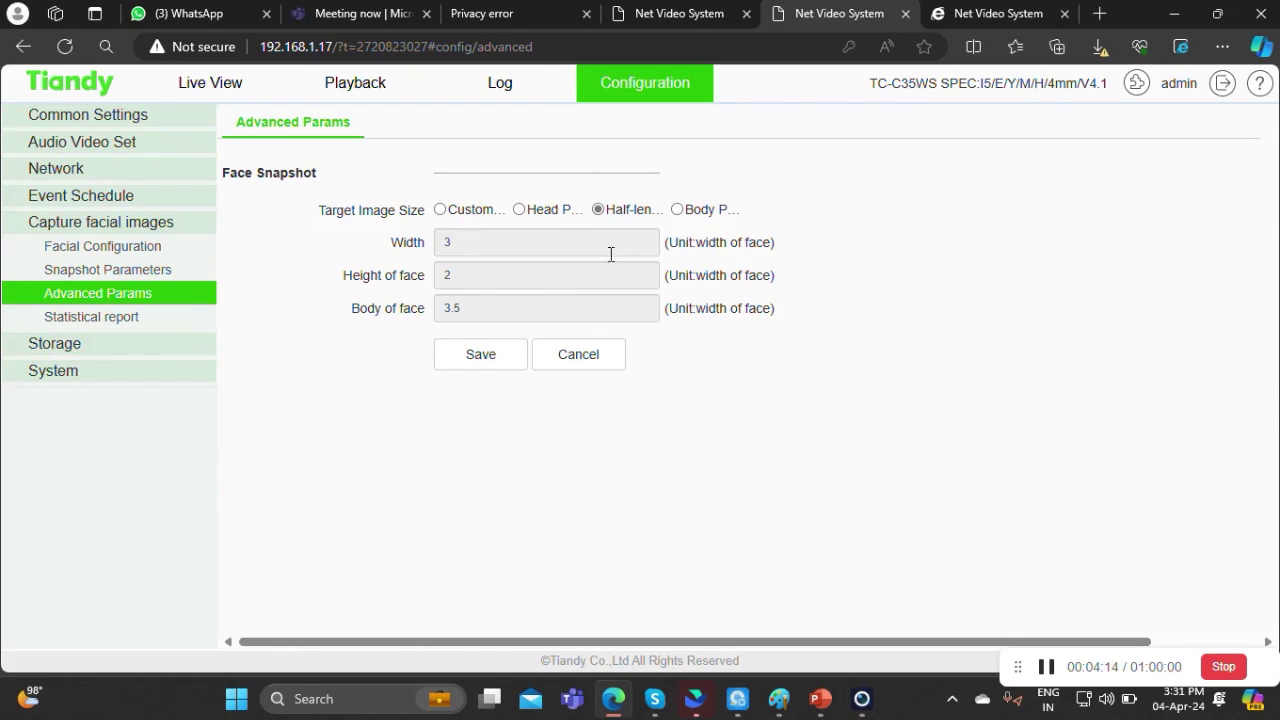
- Run the 2024-04-04 face age statistics and display them as a pie chart
click(114, 318)
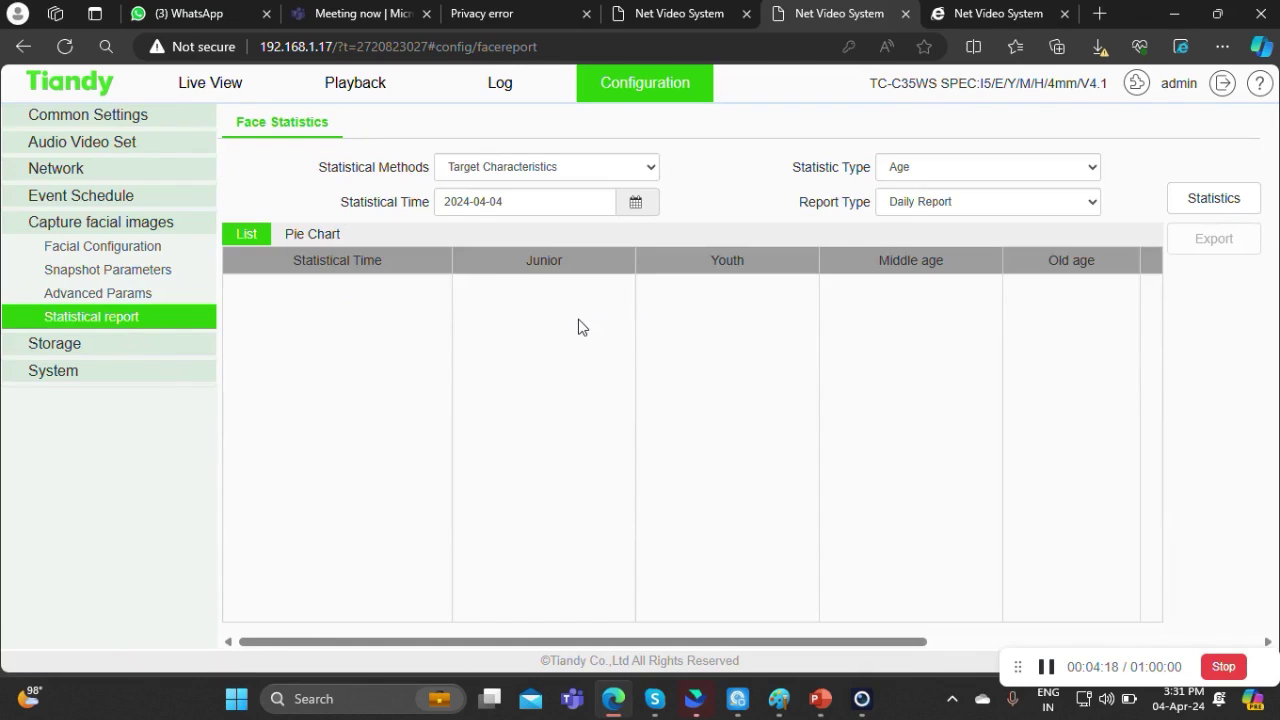
click(1243, 198)
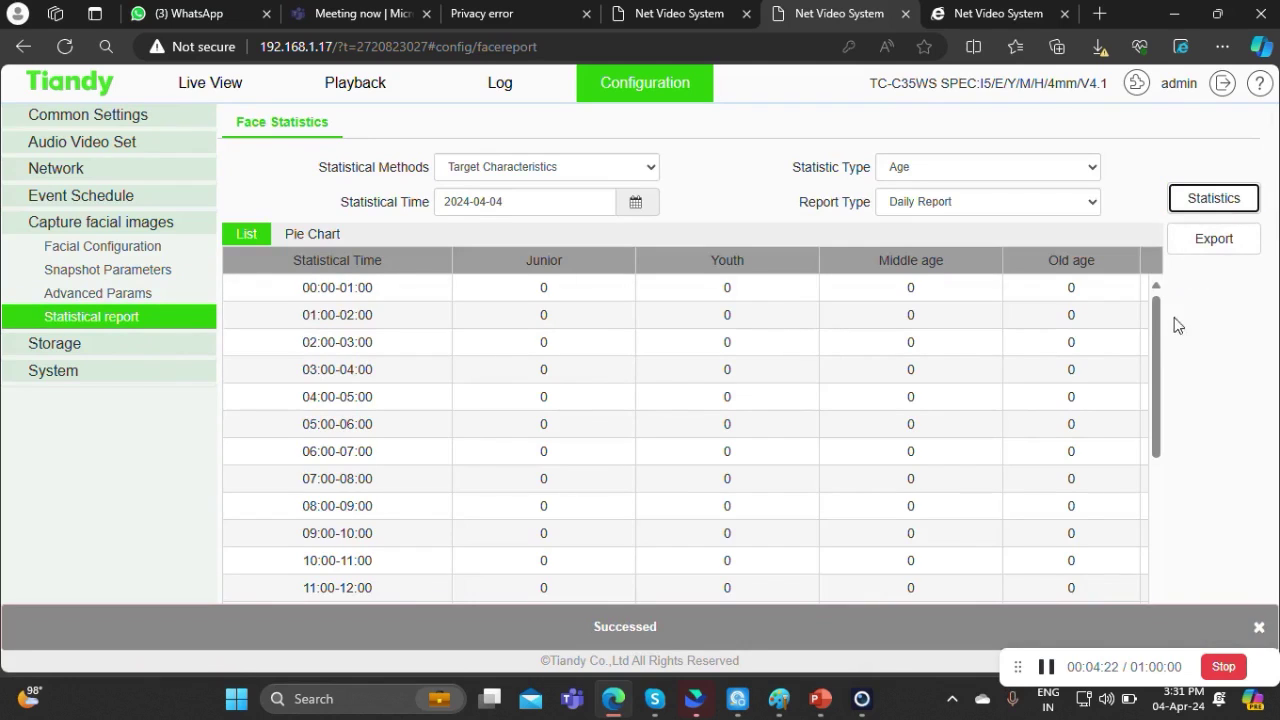
mouse_move(1157, 335)
mouse_down()
mouse_move(1136, 545)
mouse_move(1152, 333)
mouse_up()
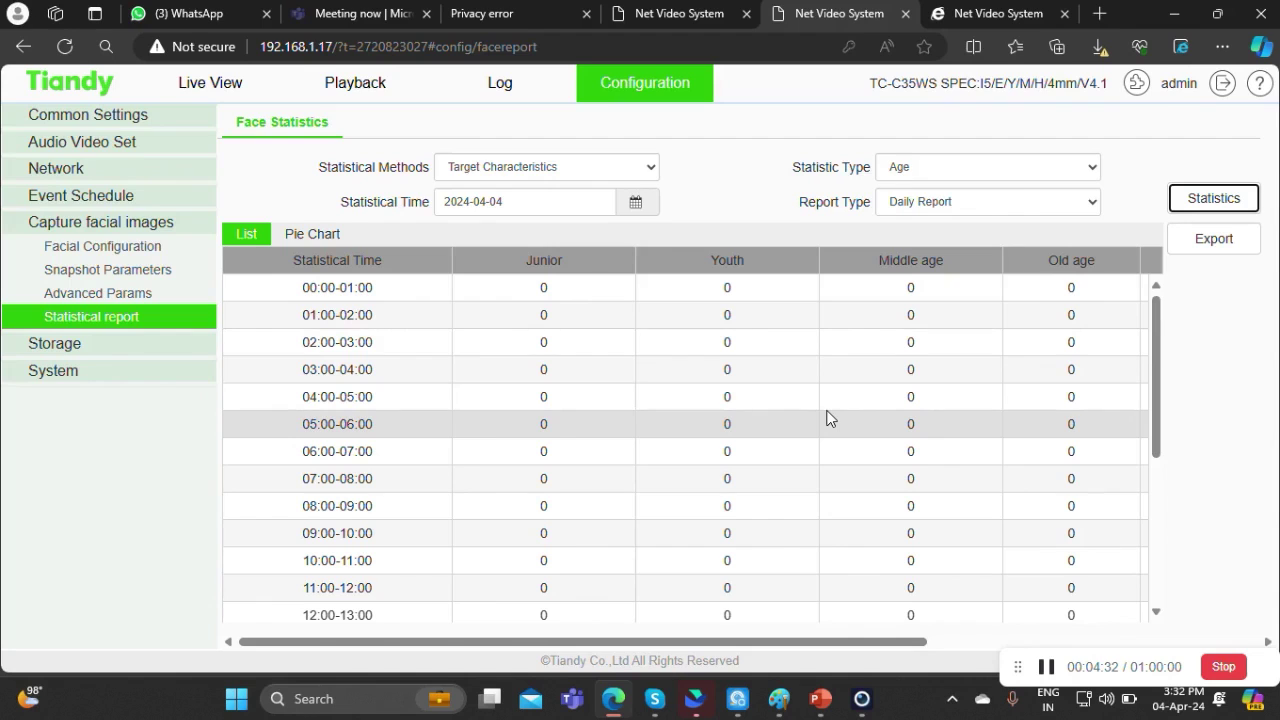
click(318, 232)
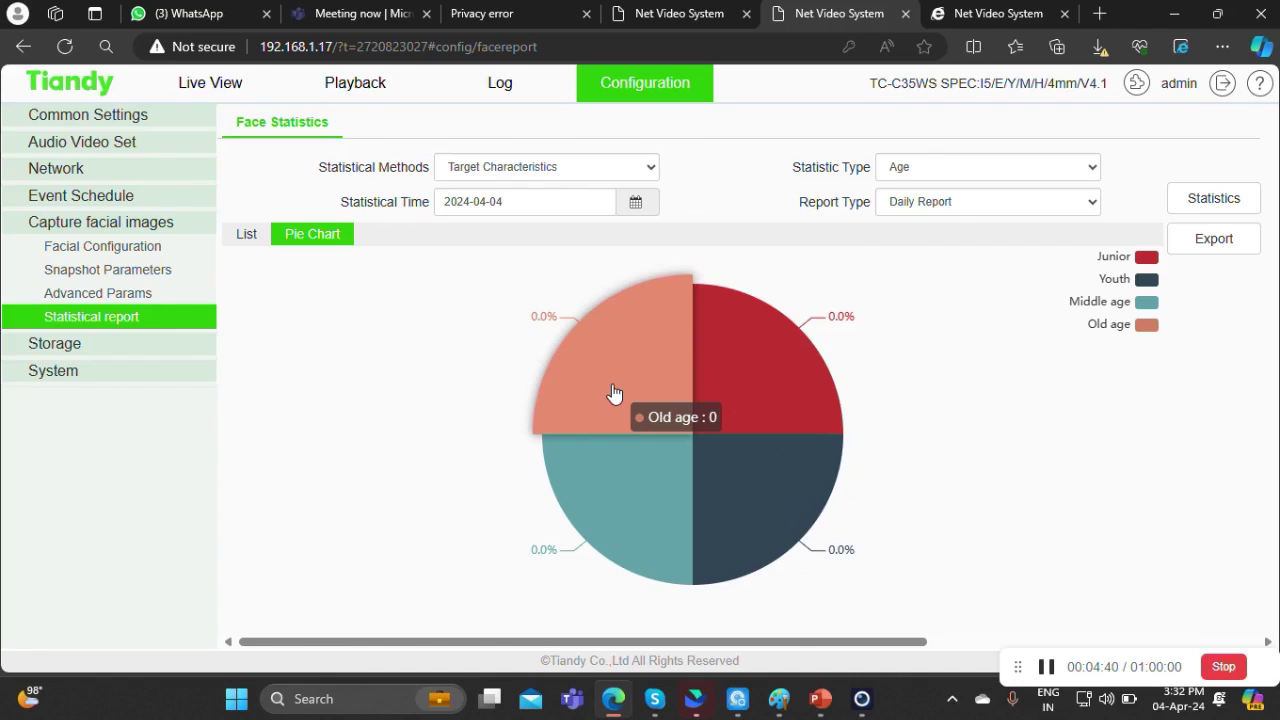
- Return to the 1st Stream live view and show the Target Information panel
click(208, 82)
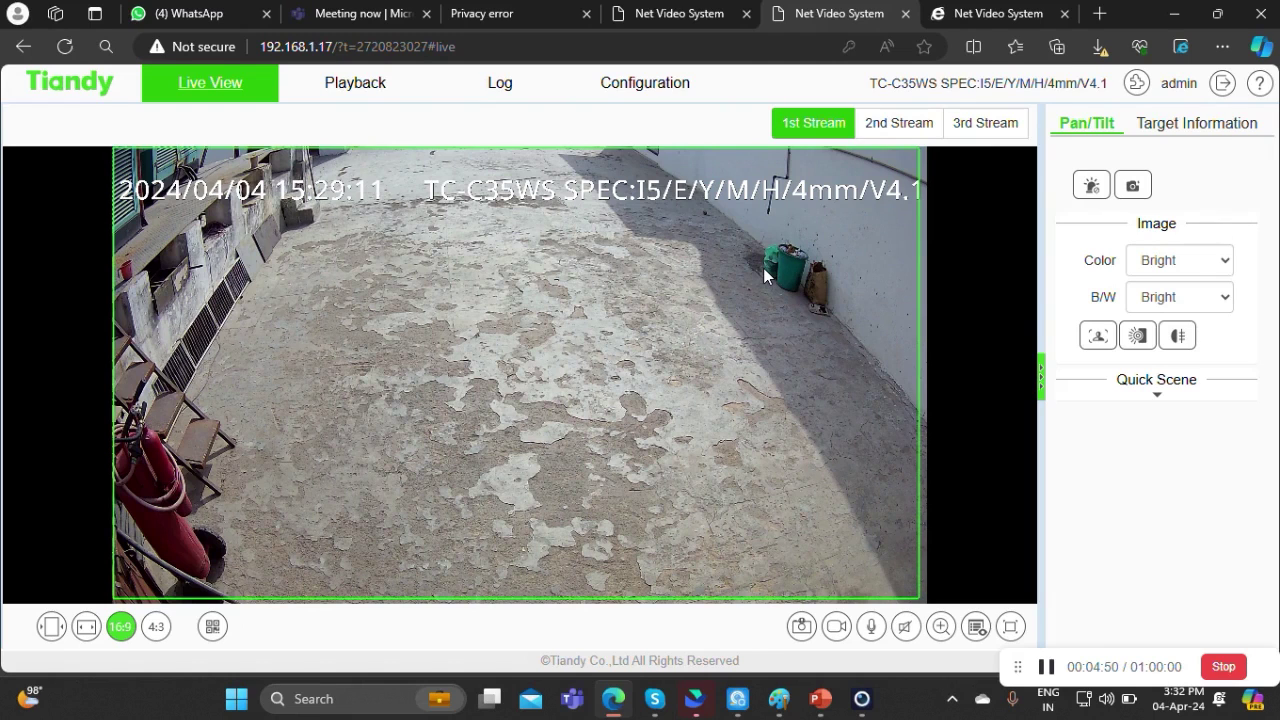
click(1214, 124)
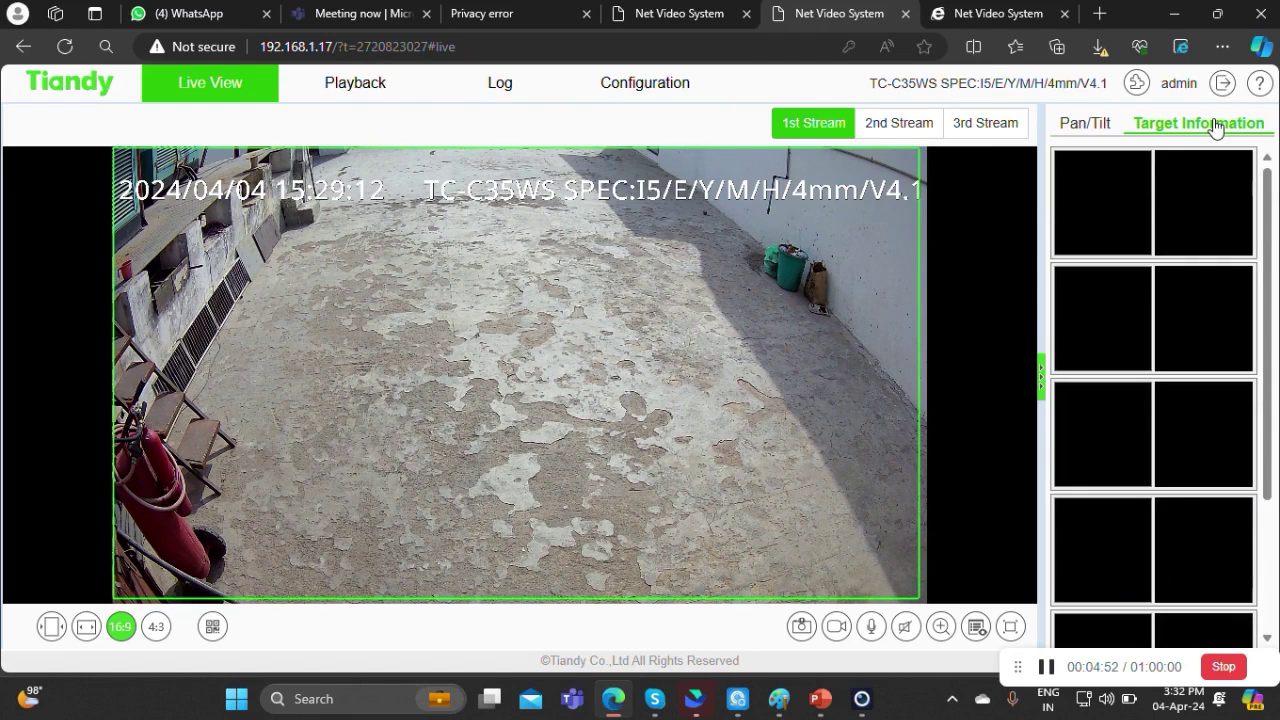
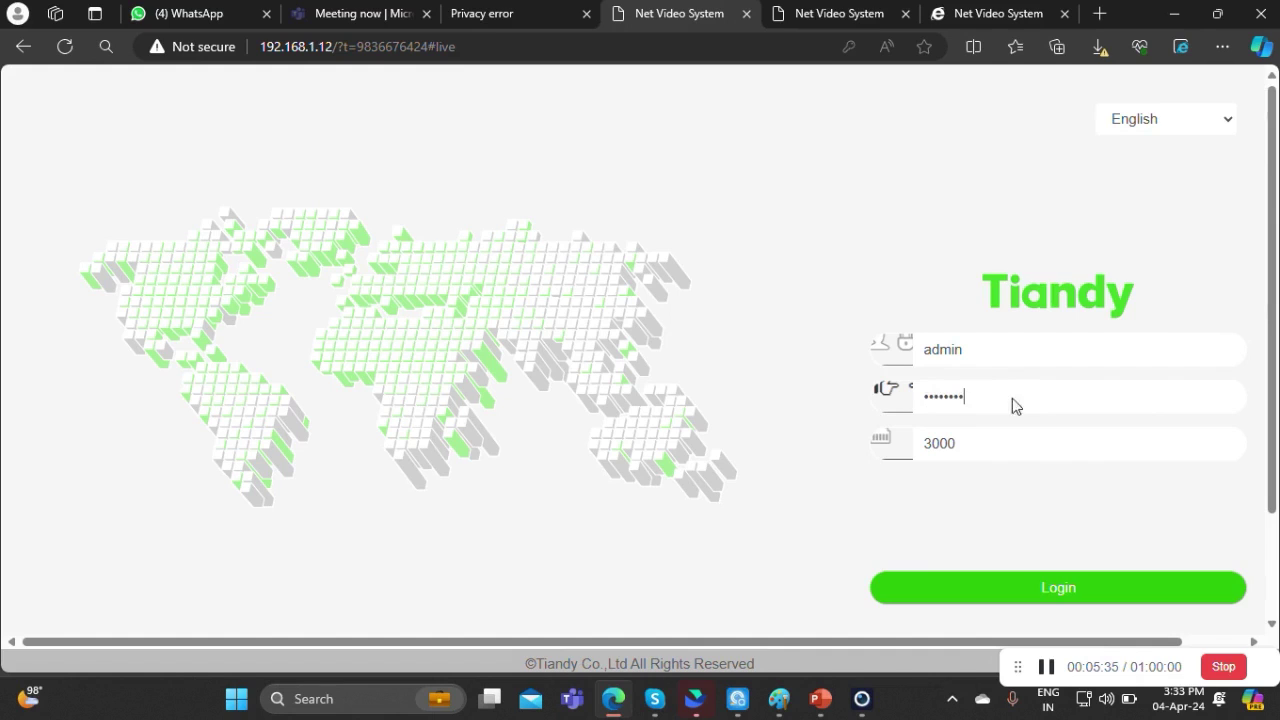
- Log in to the 192.168.1.12 recorder, glance at the 192.168.1.17 tab, and return to the recorder
key(Return)
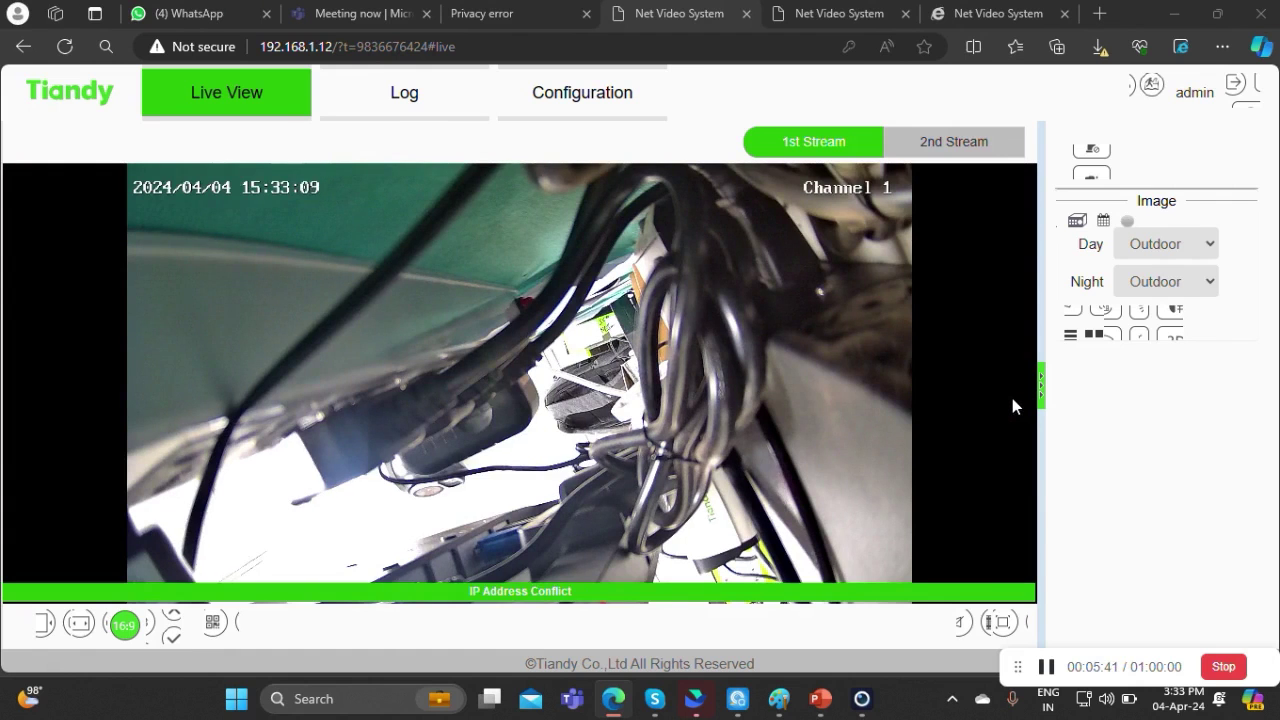
click(850, 18)
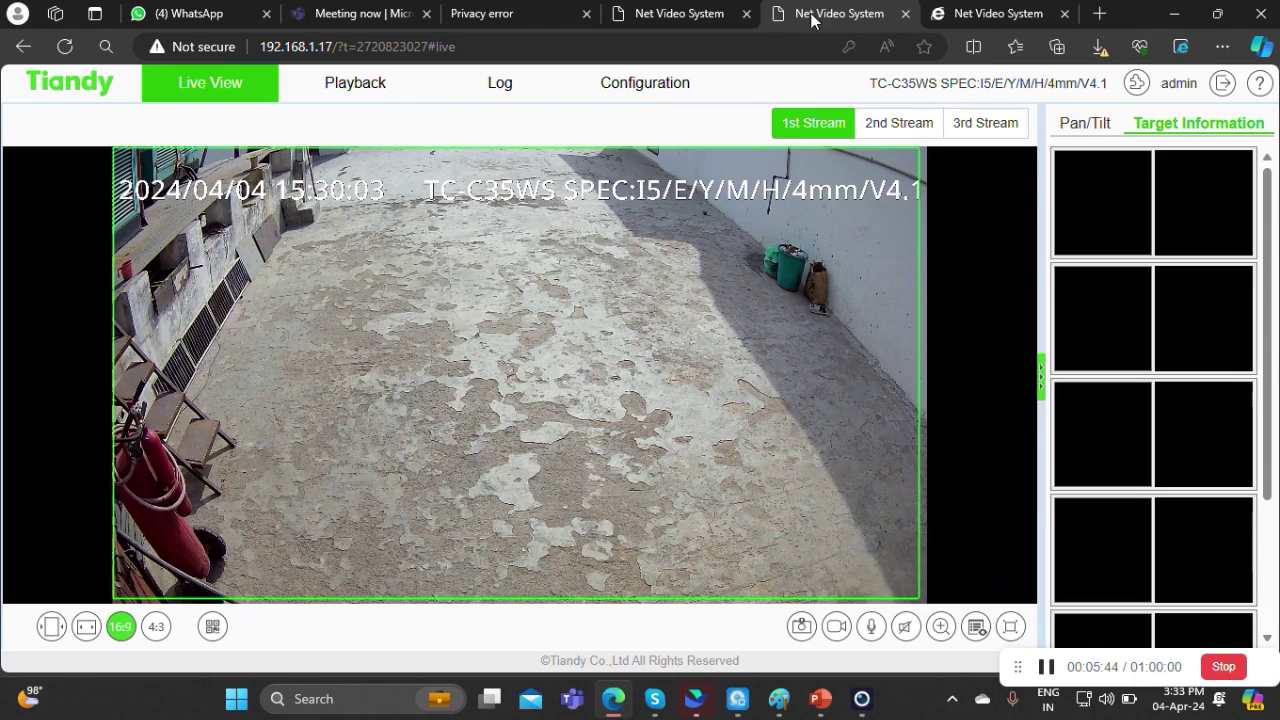
click(695, 16)
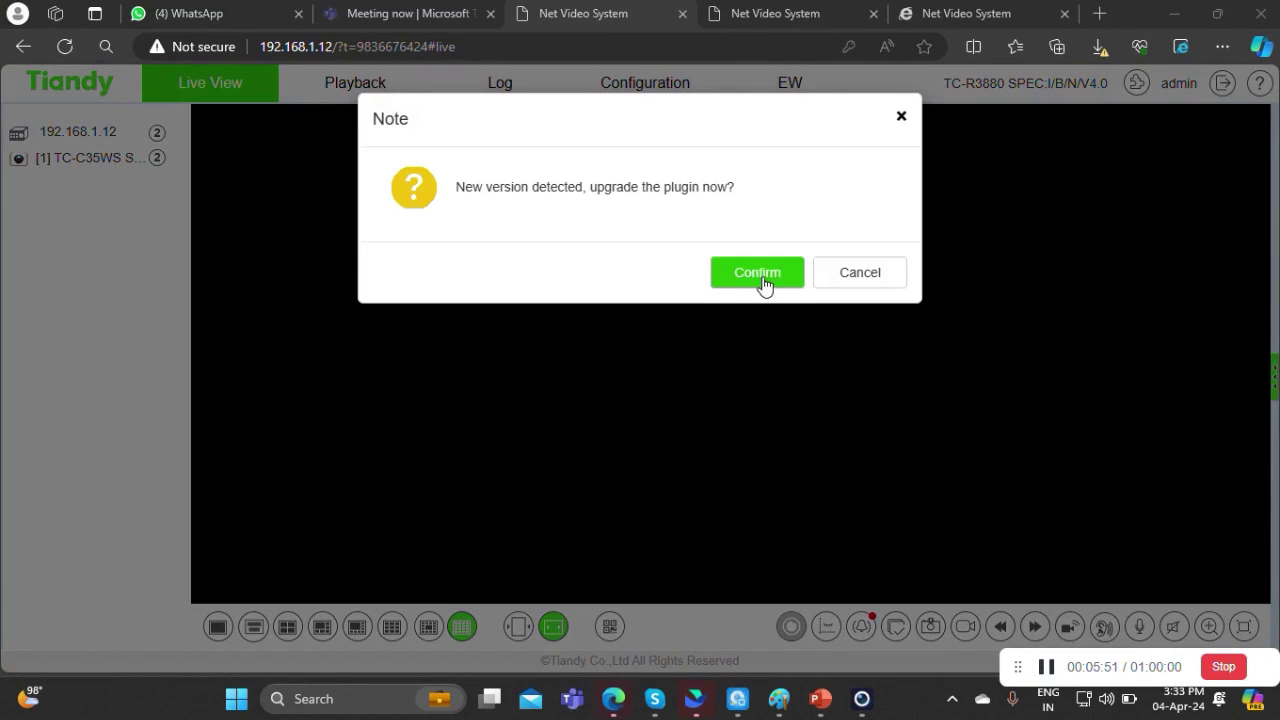
- Accept the plugin upgrade, switch to a single-screen layout and play the TC-C35WS camera feed
click(760, 279)
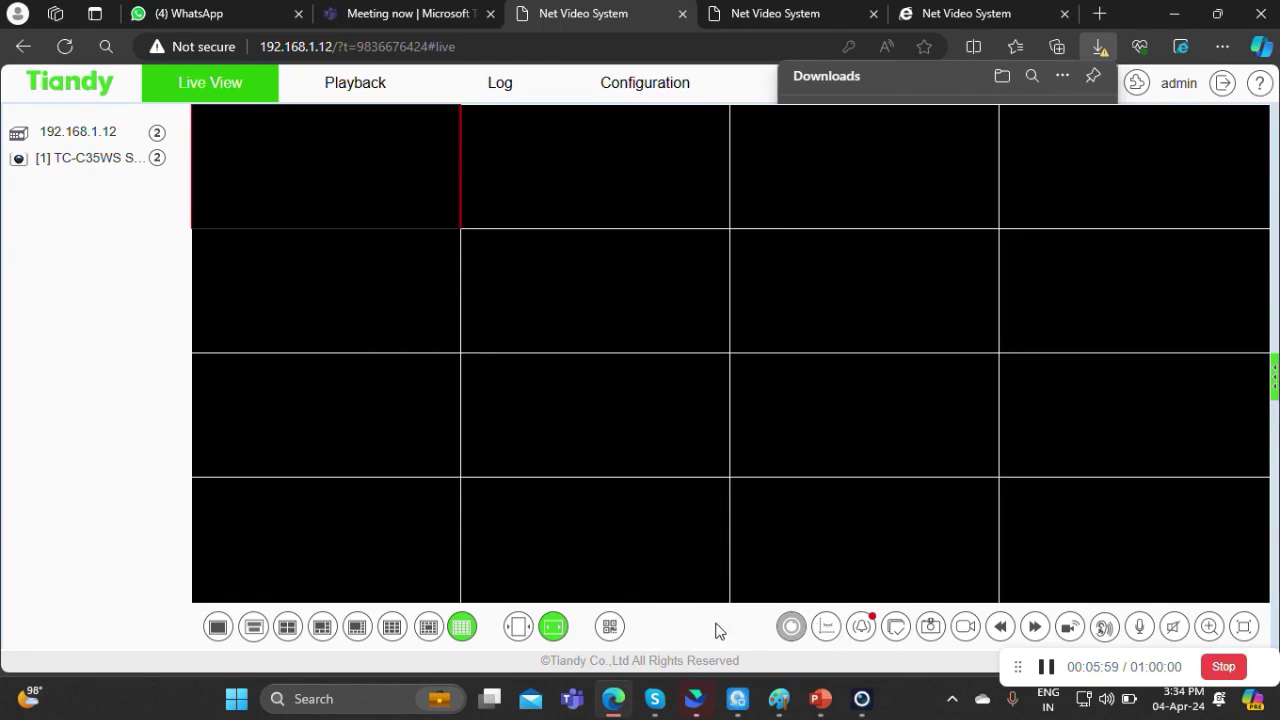
click(896, 628)
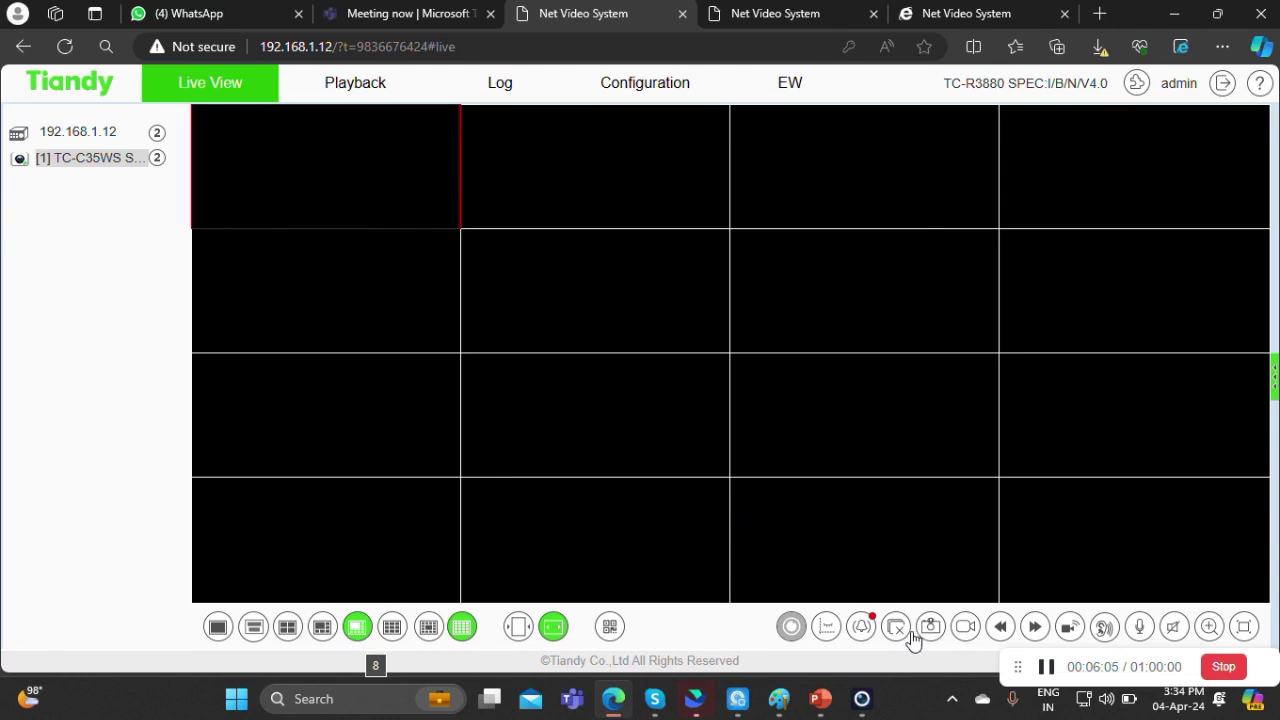
click(218, 627)
click(22, 161)
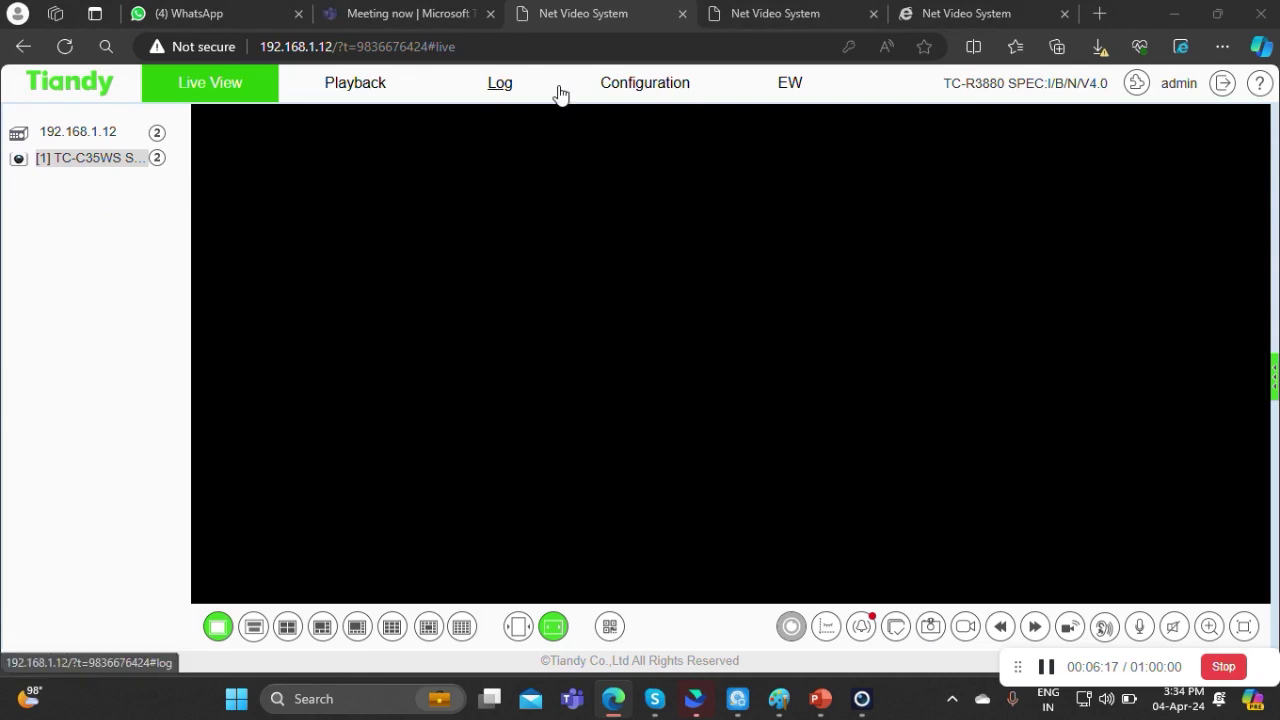
click(598, 88)
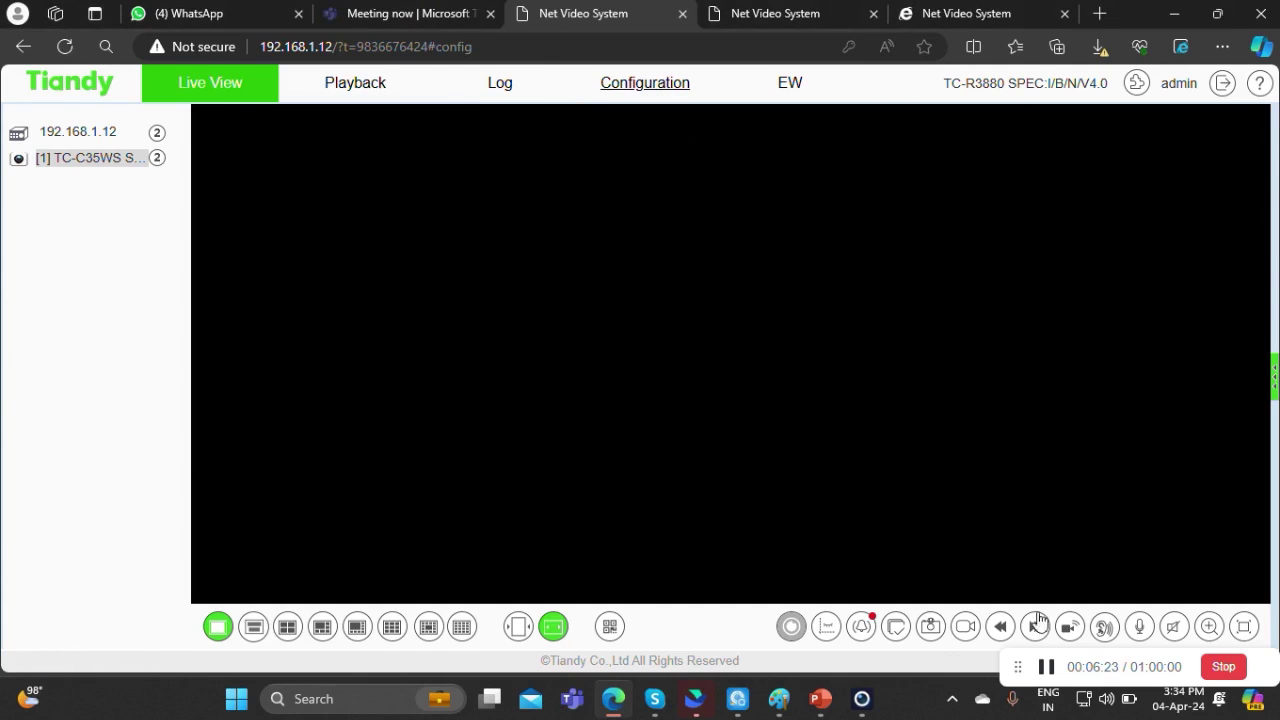
click(1046, 674)
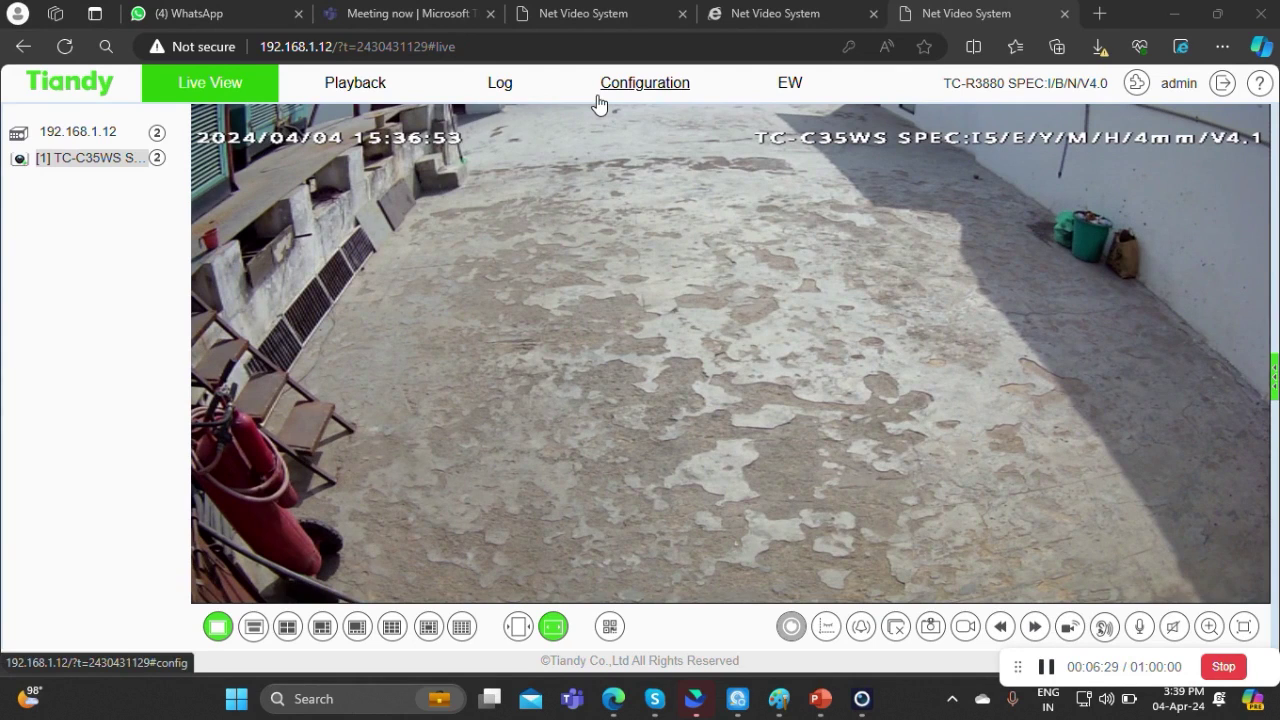
- Show the Target Information side panel with live face captures beside the TC-C35WS feed
click(1275, 378)
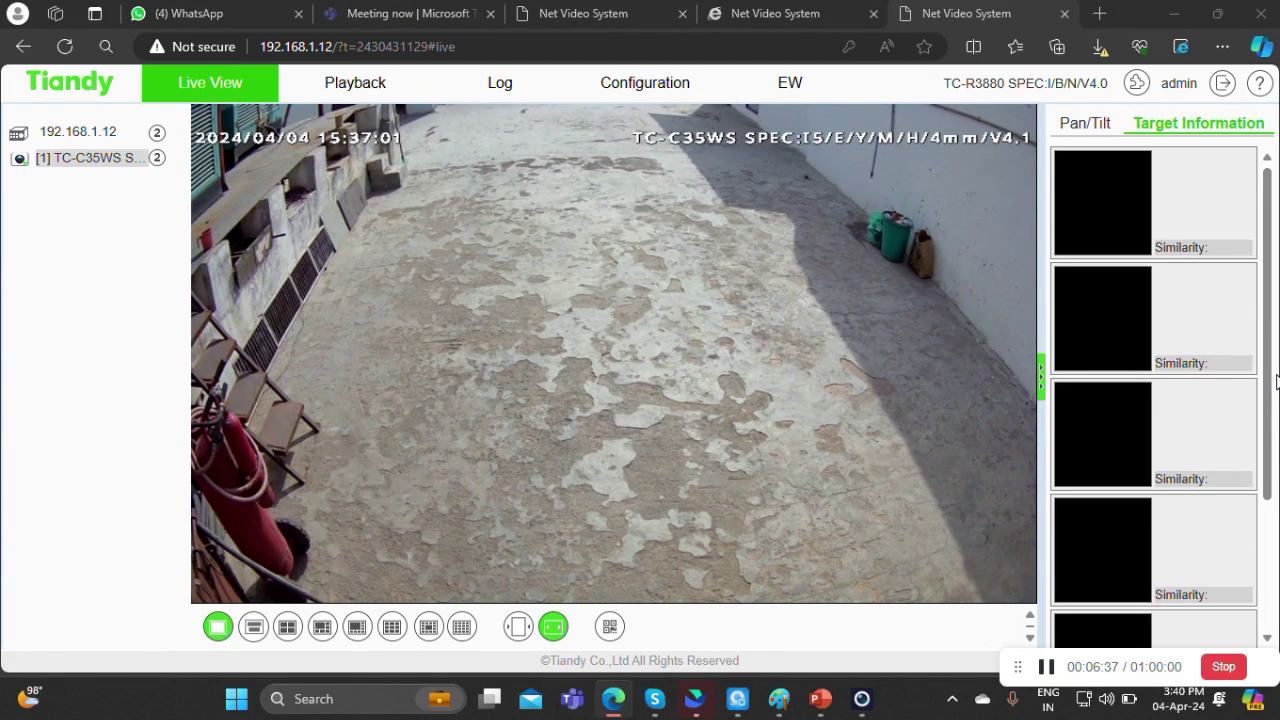
click(1040, 370)
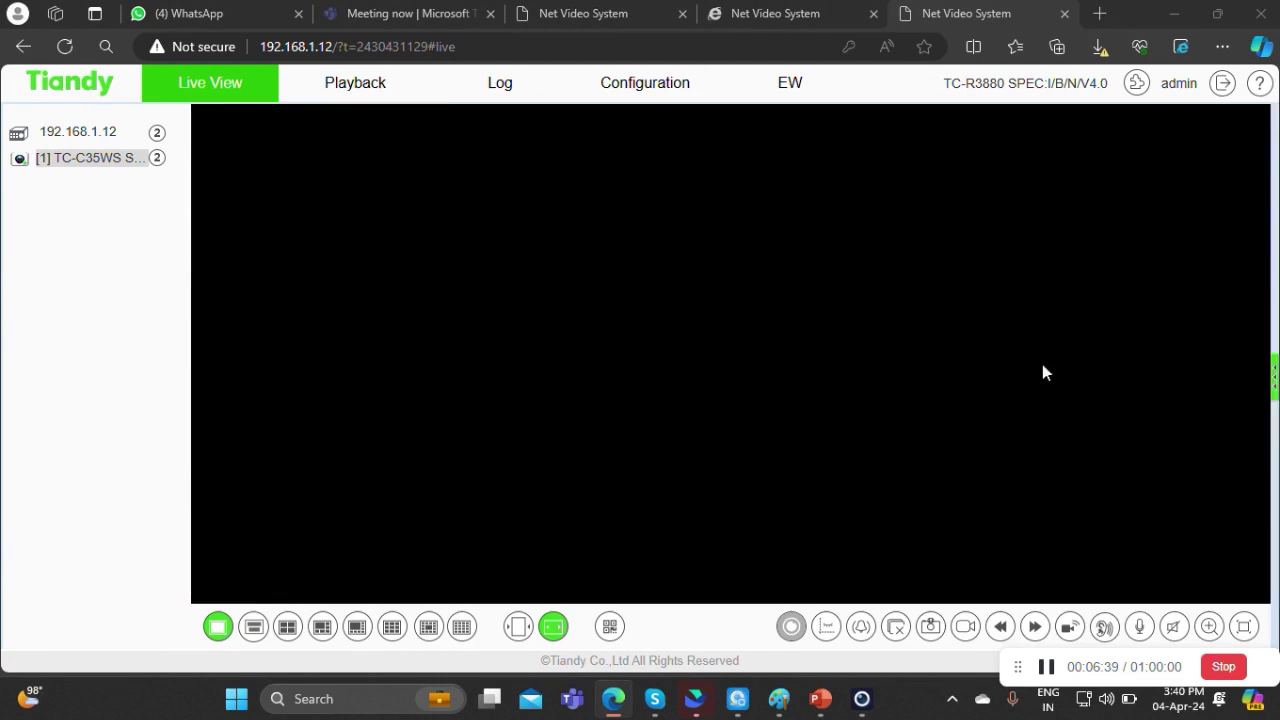
click(1275, 373)
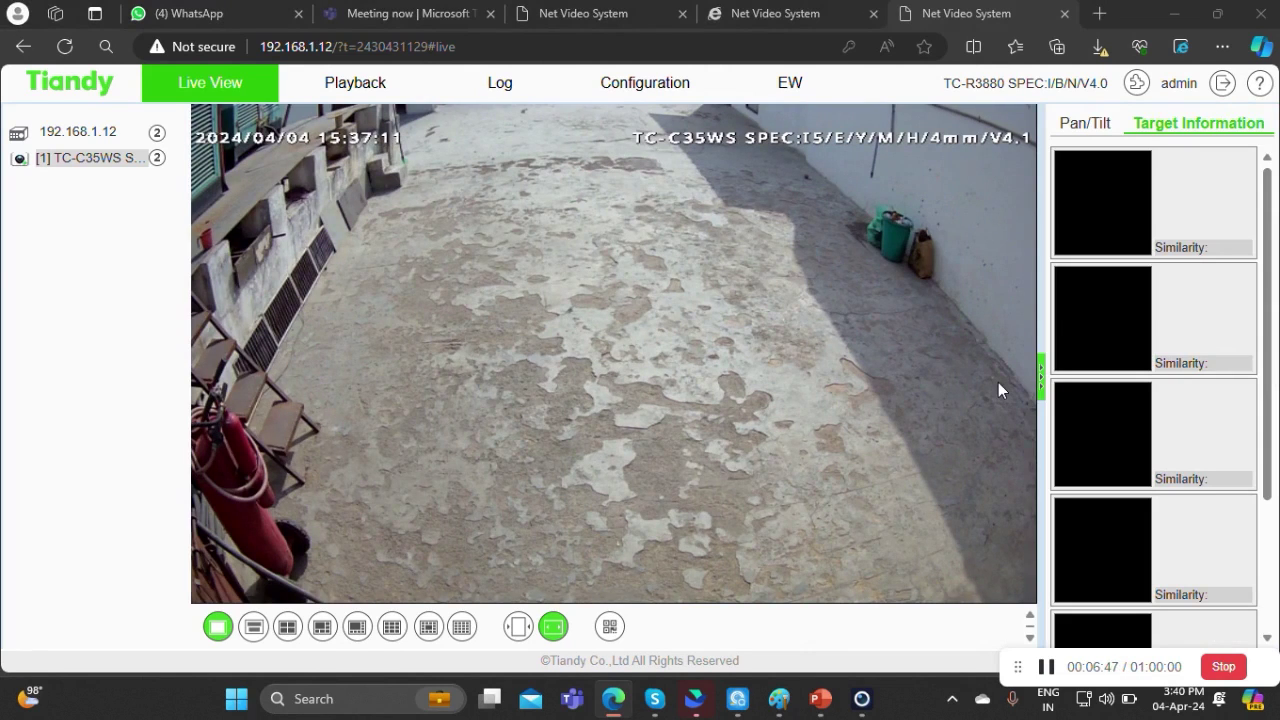
- Compare the Pan/Tilt controls with the Target Information capture list, then go to Configuration
click(1092, 125)
click(1092, 125)
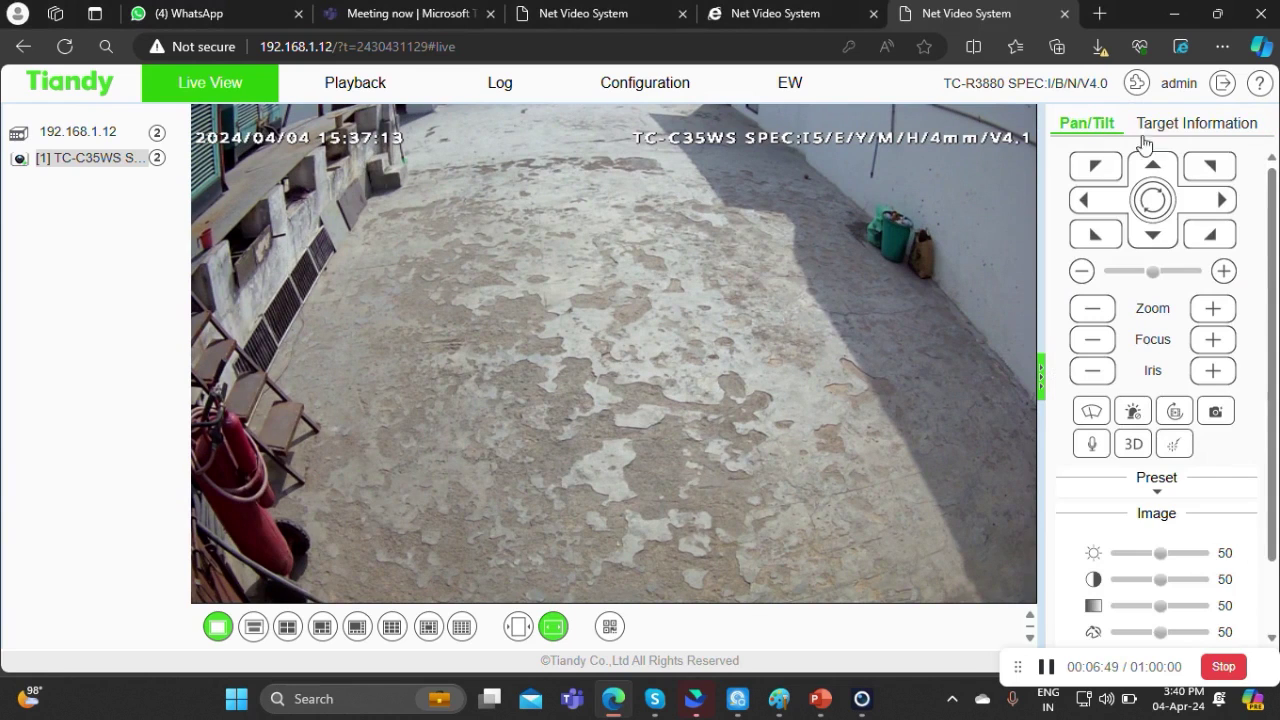
click(1186, 134)
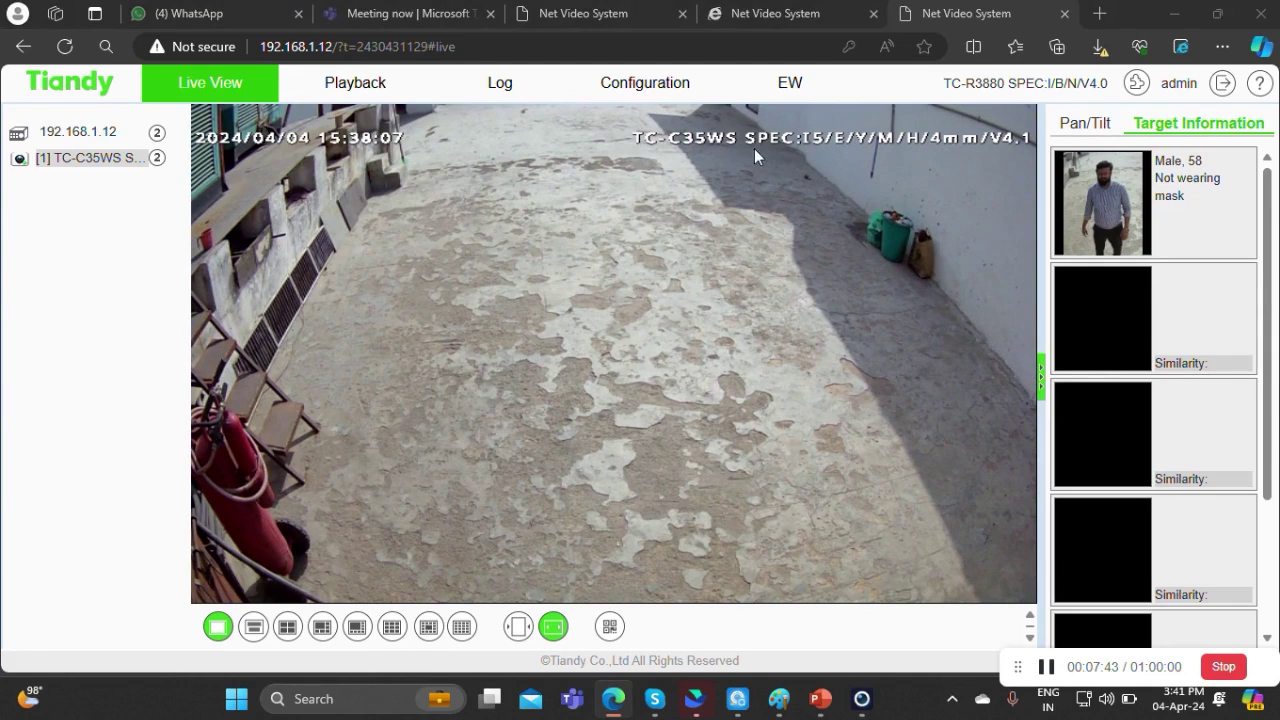
click(907, 137)
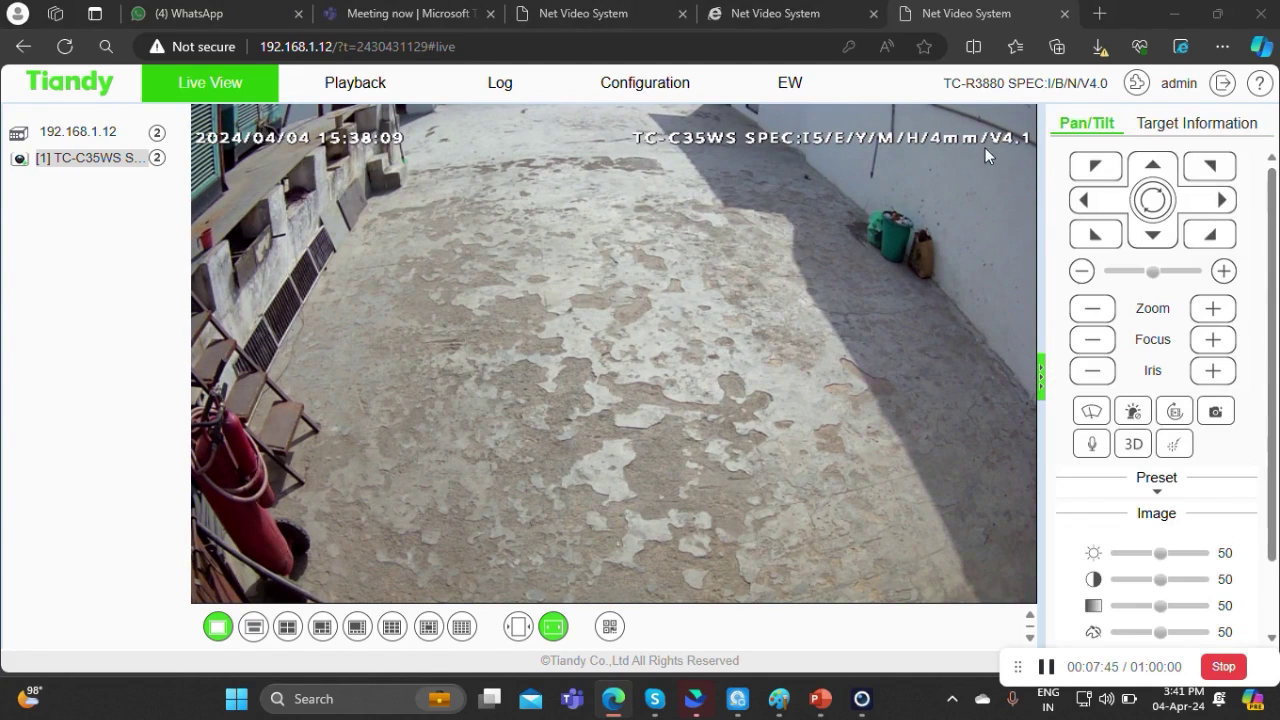
click(1199, 133)
click(677, 85)
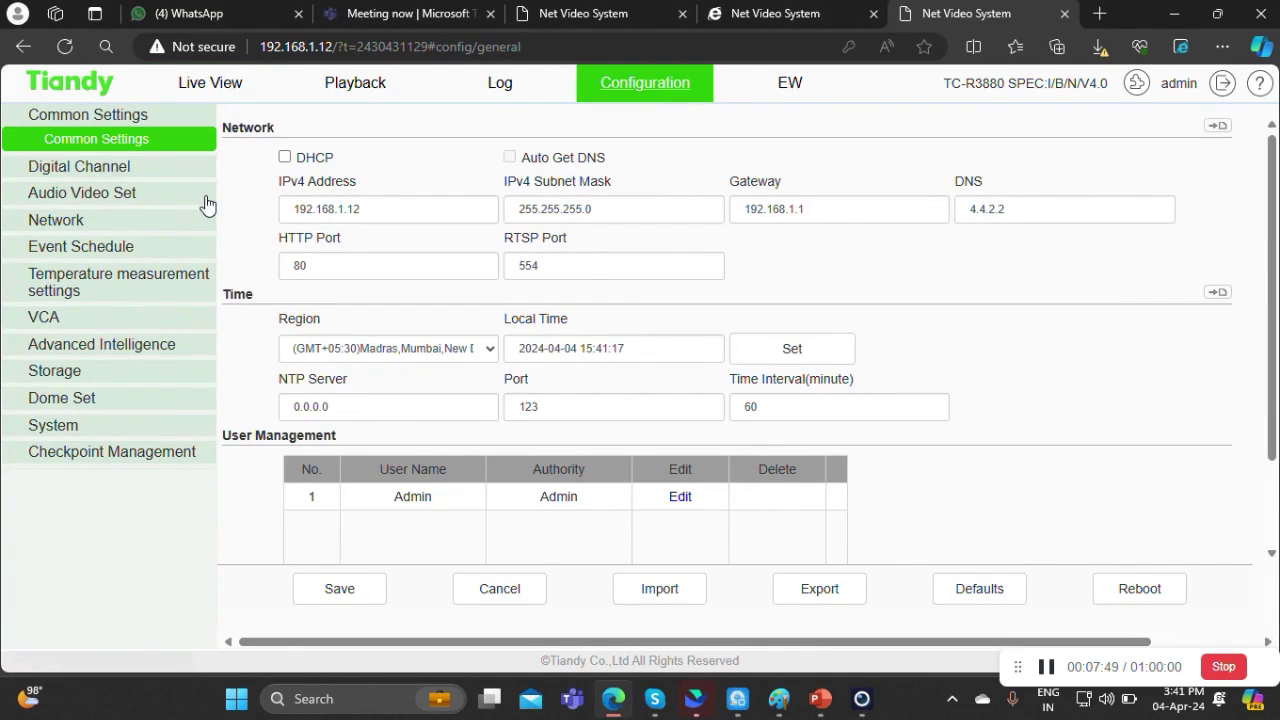
- Under VCA, browse the Face Library list and the Face Library Management search form
click(55, 322)
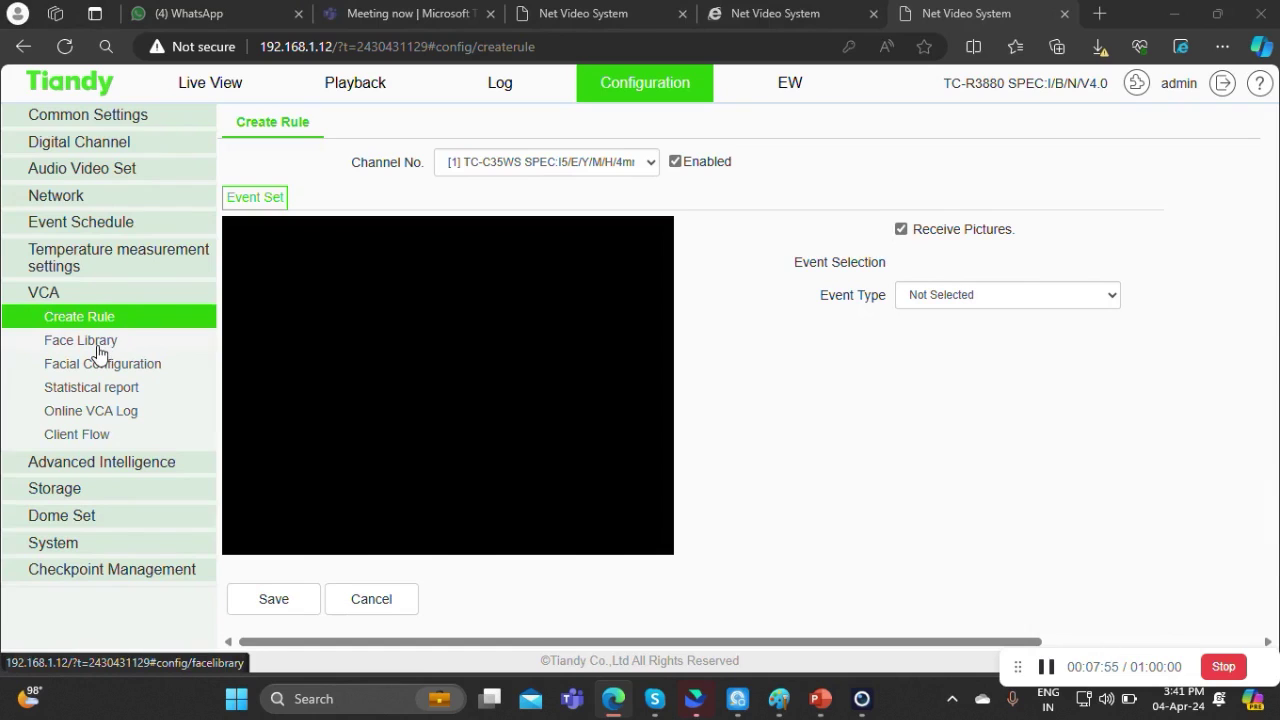
click(98, 350)
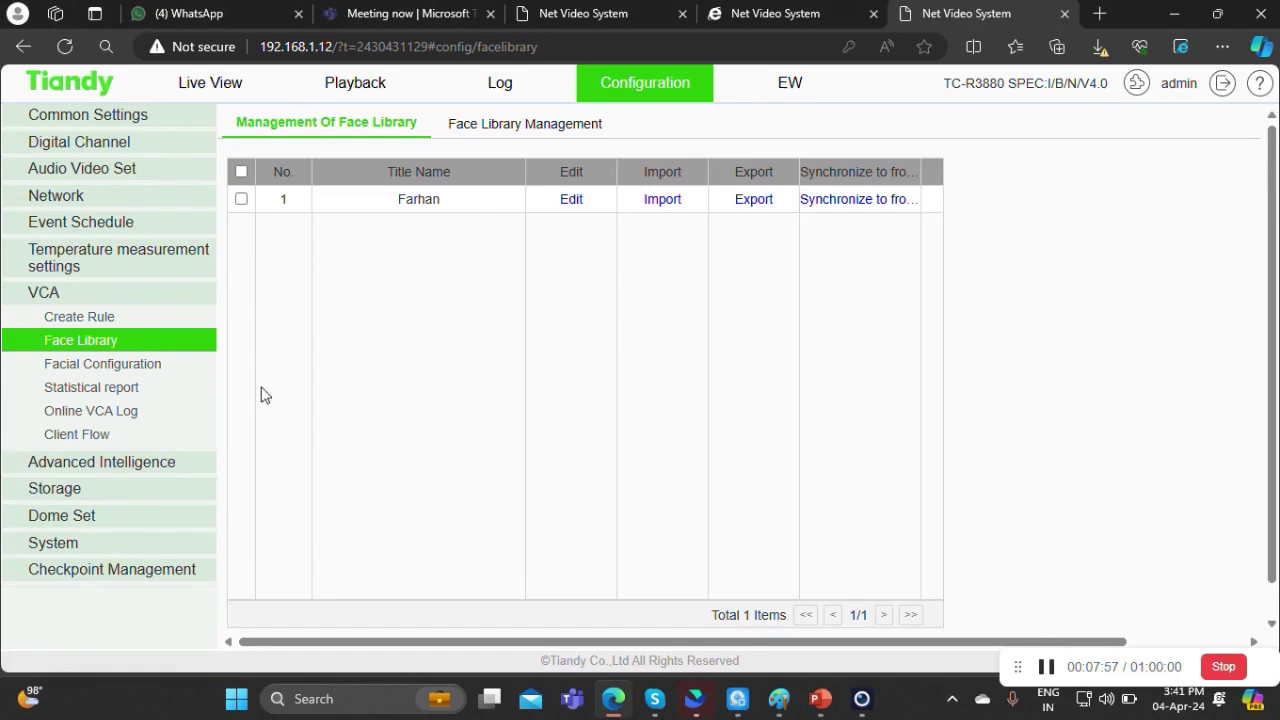
click(118, 368)
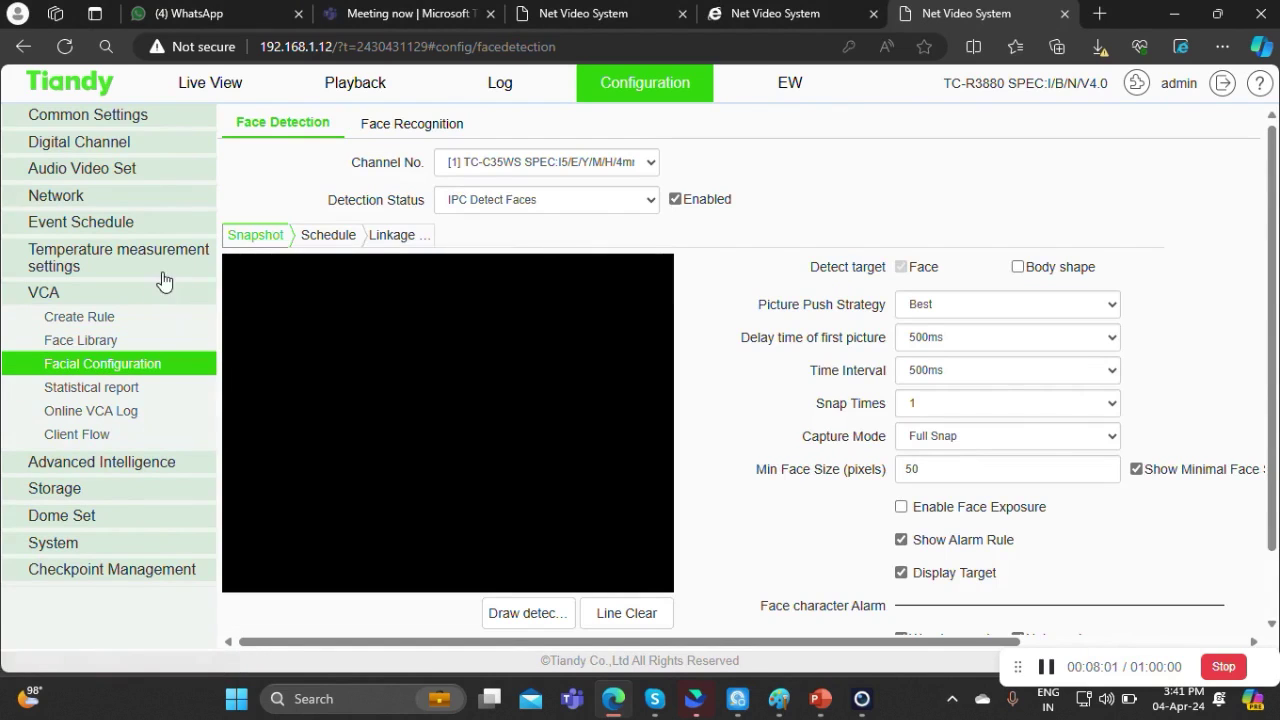
click(94, 343)
click(468, 133)
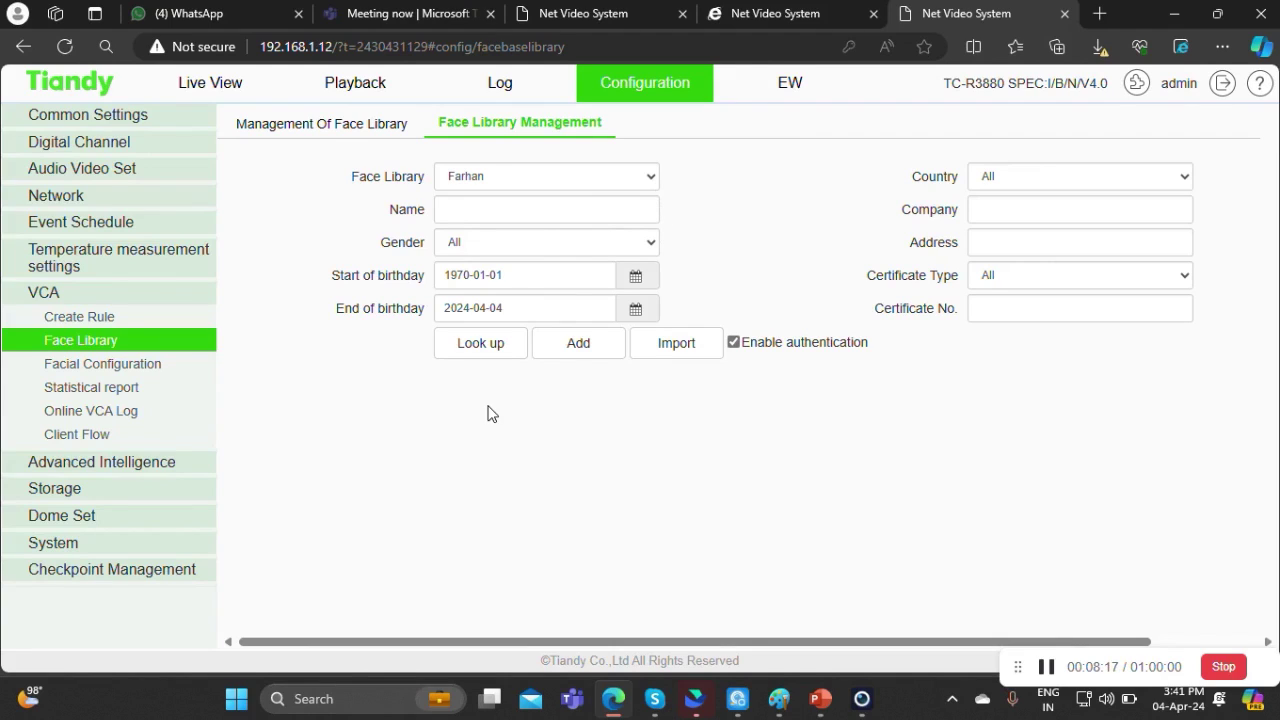
- Review the Face Recognition and Face Detection settings in Facial Configuration, ending on Statistical report
click(124, 372)
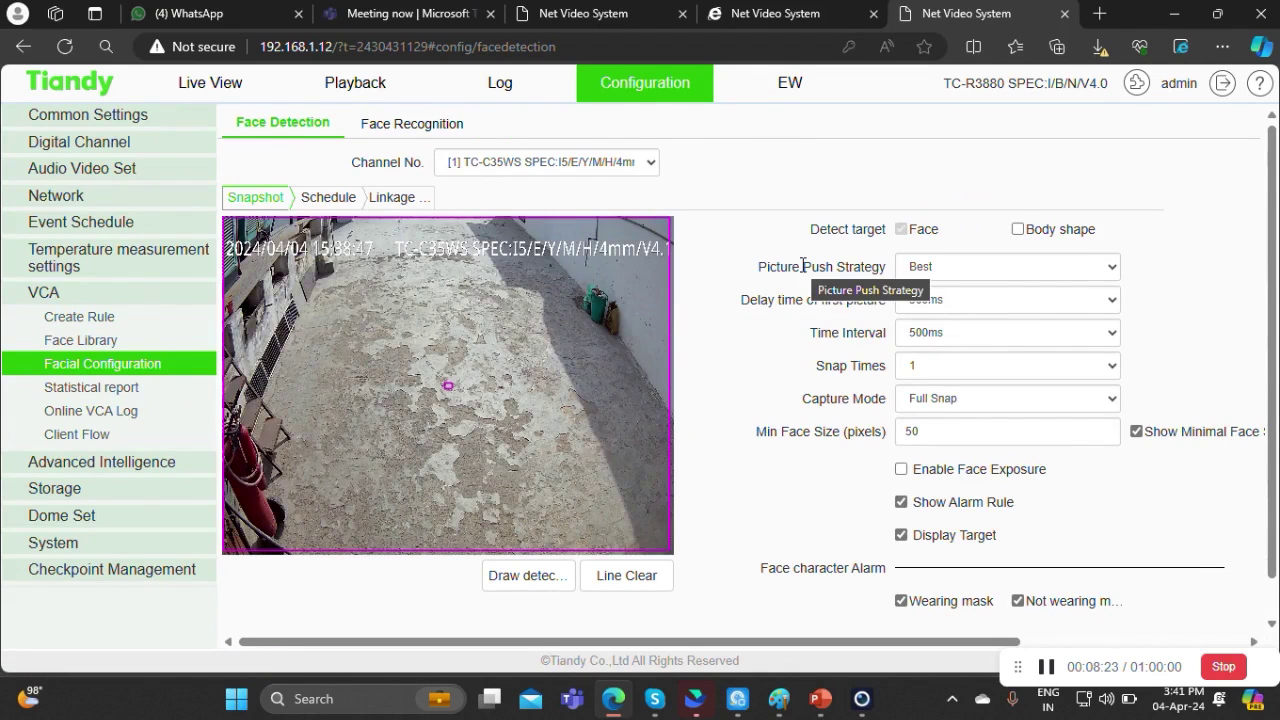
click(445, 130)
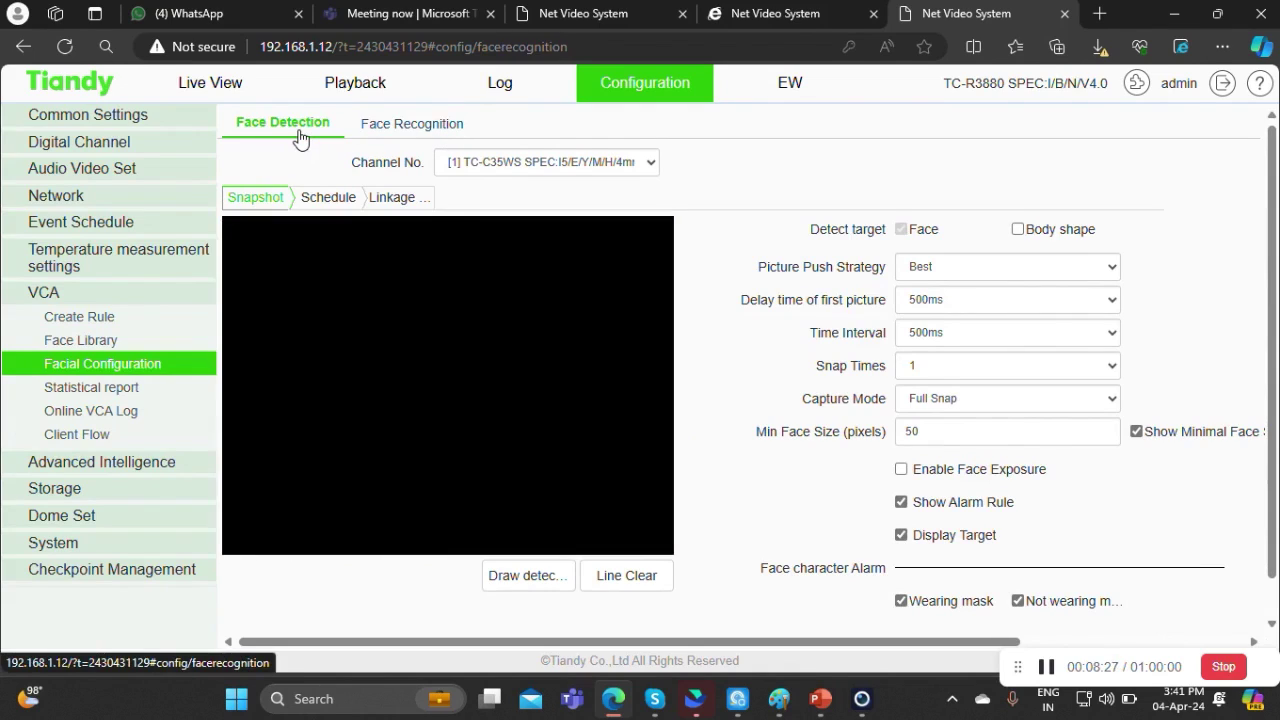
click(300, 137)
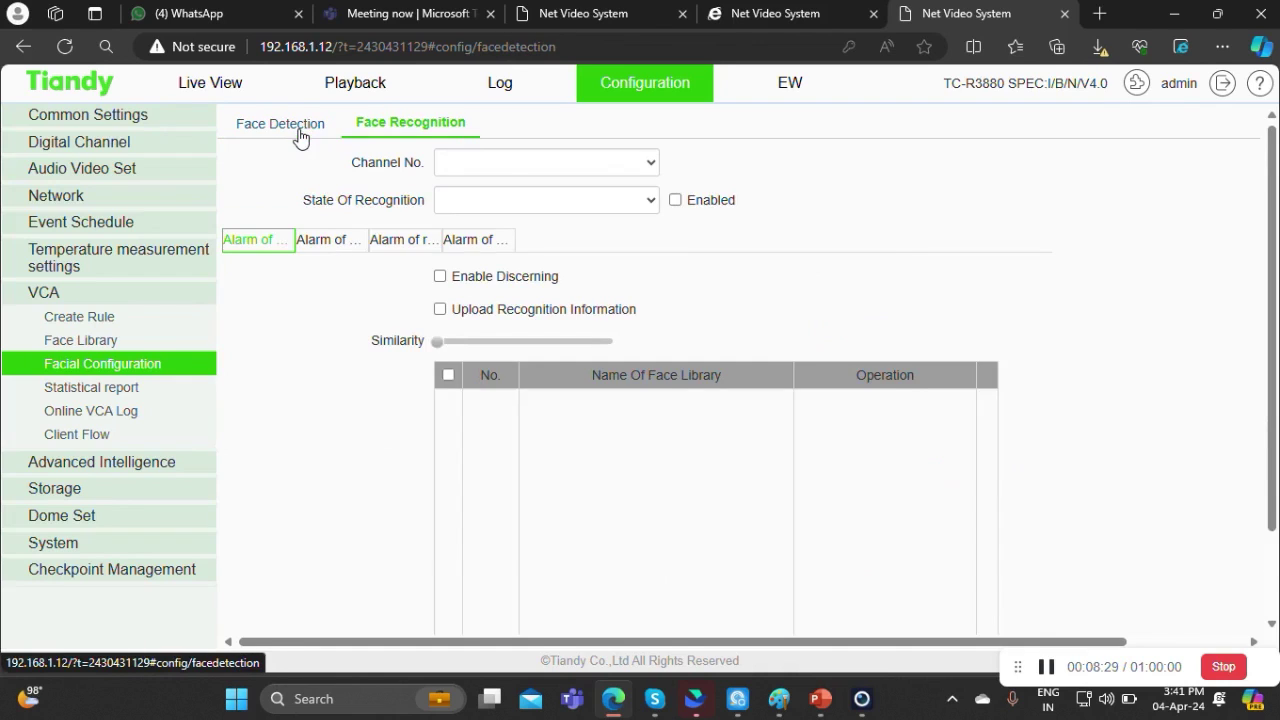
click(113, 398)
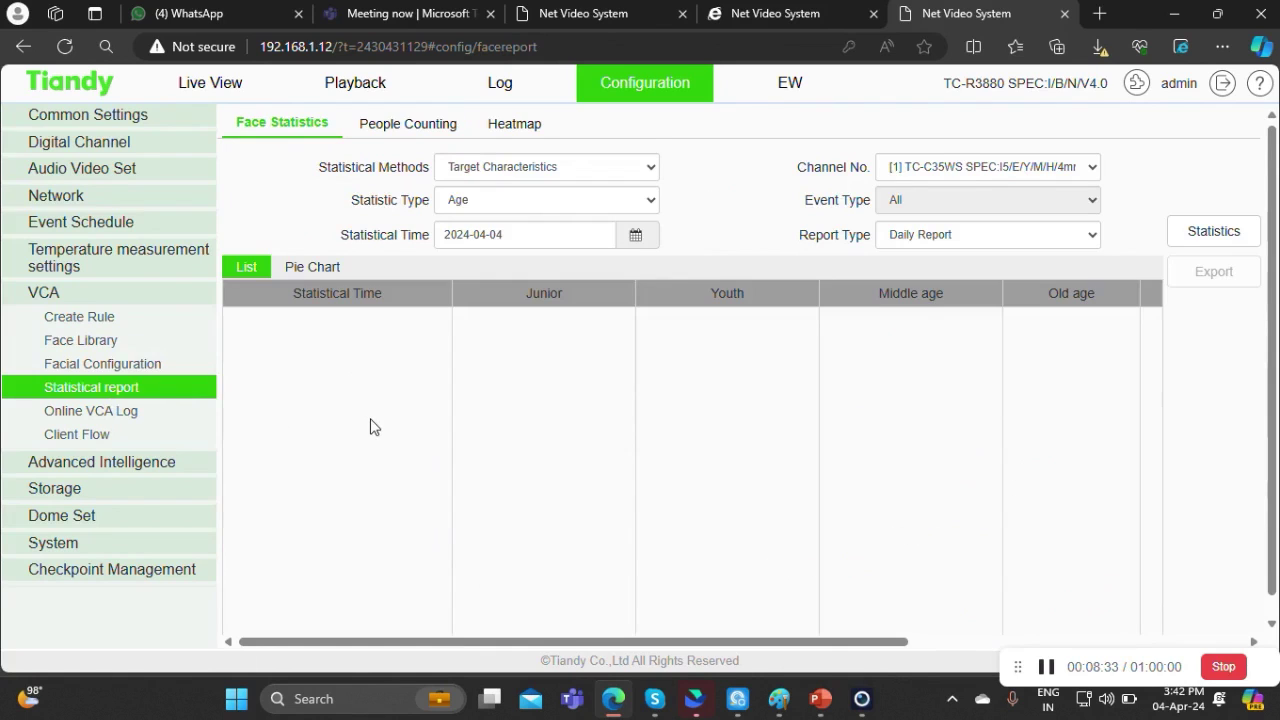
- Generate today's age statistics as a pie chart: Middle age 67.5%, Youth 24.5%, Old age 7.4%
click(1210, 231)
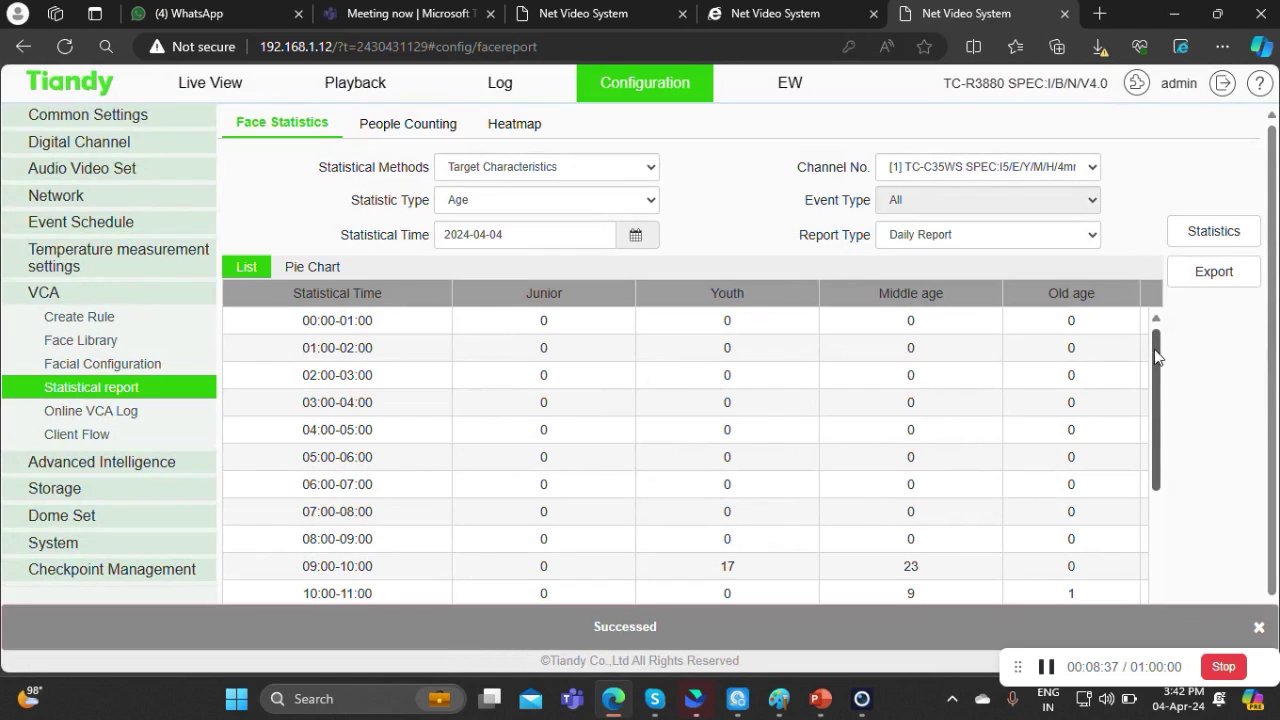
drag(1154, 349, 1153, 469)
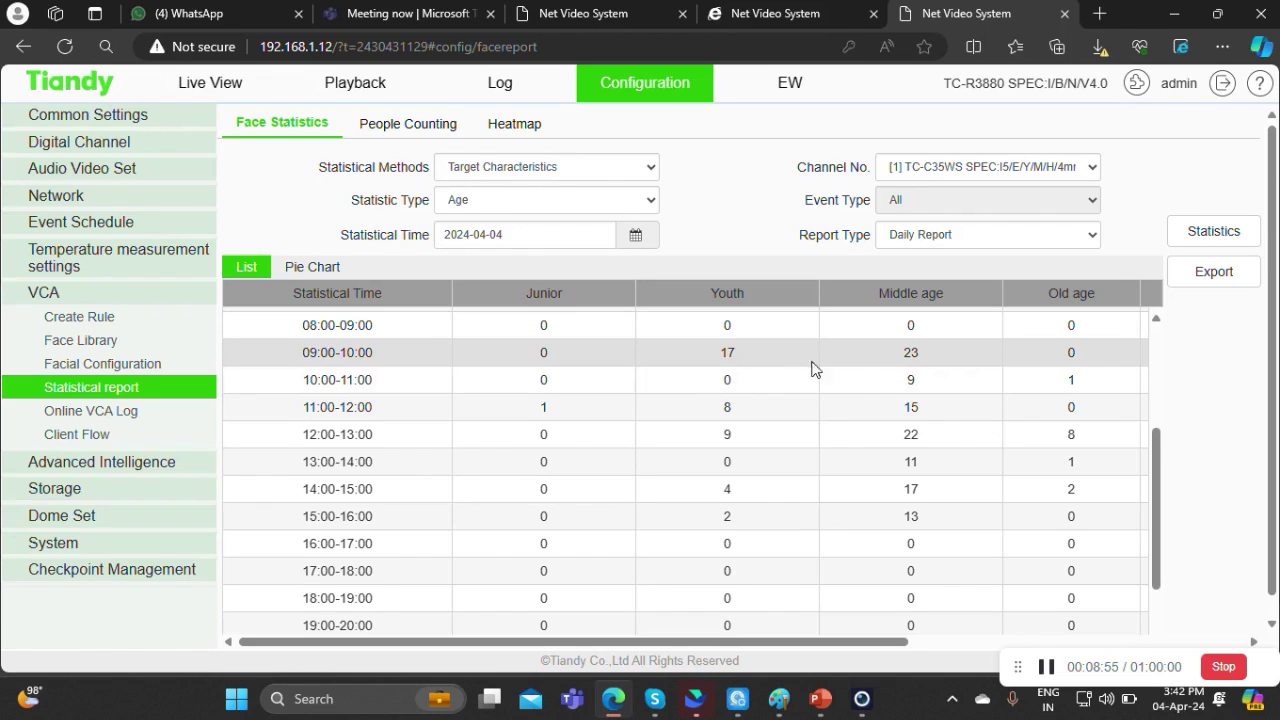
click(335, 263)
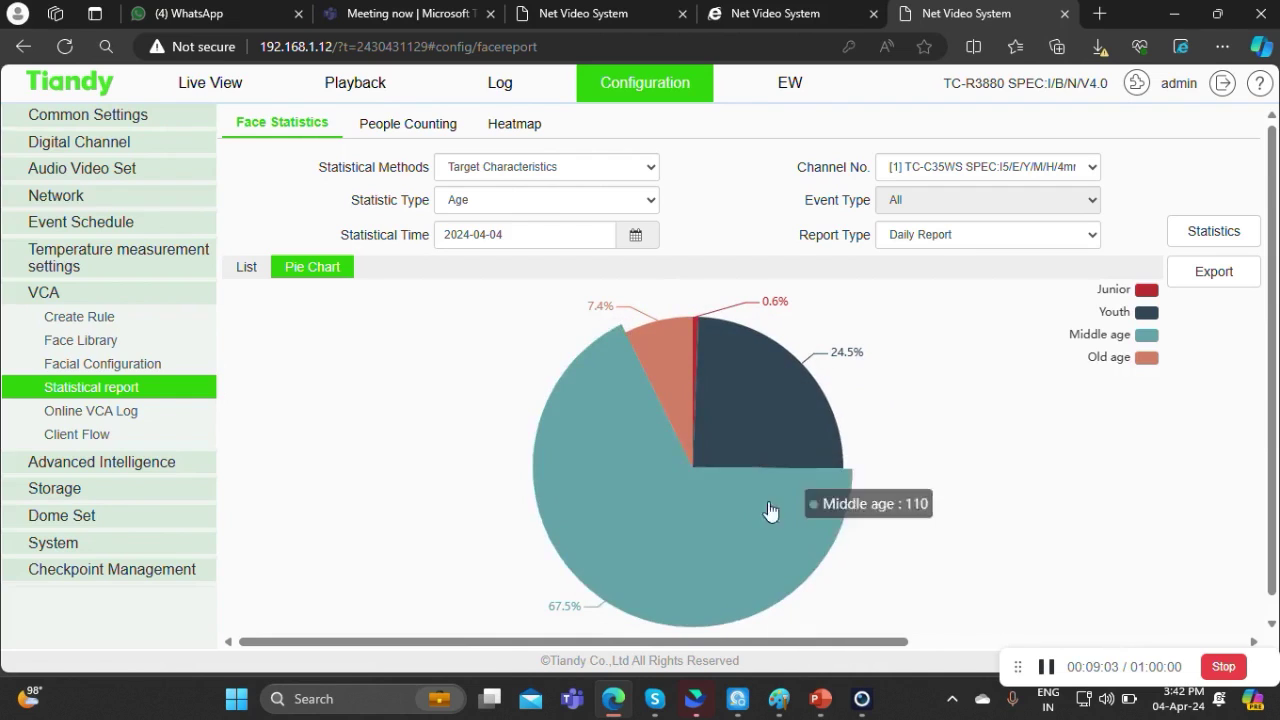
- Generate today's hourly Number of people statistics and view them as bar graph and line chart
click(647, 200)
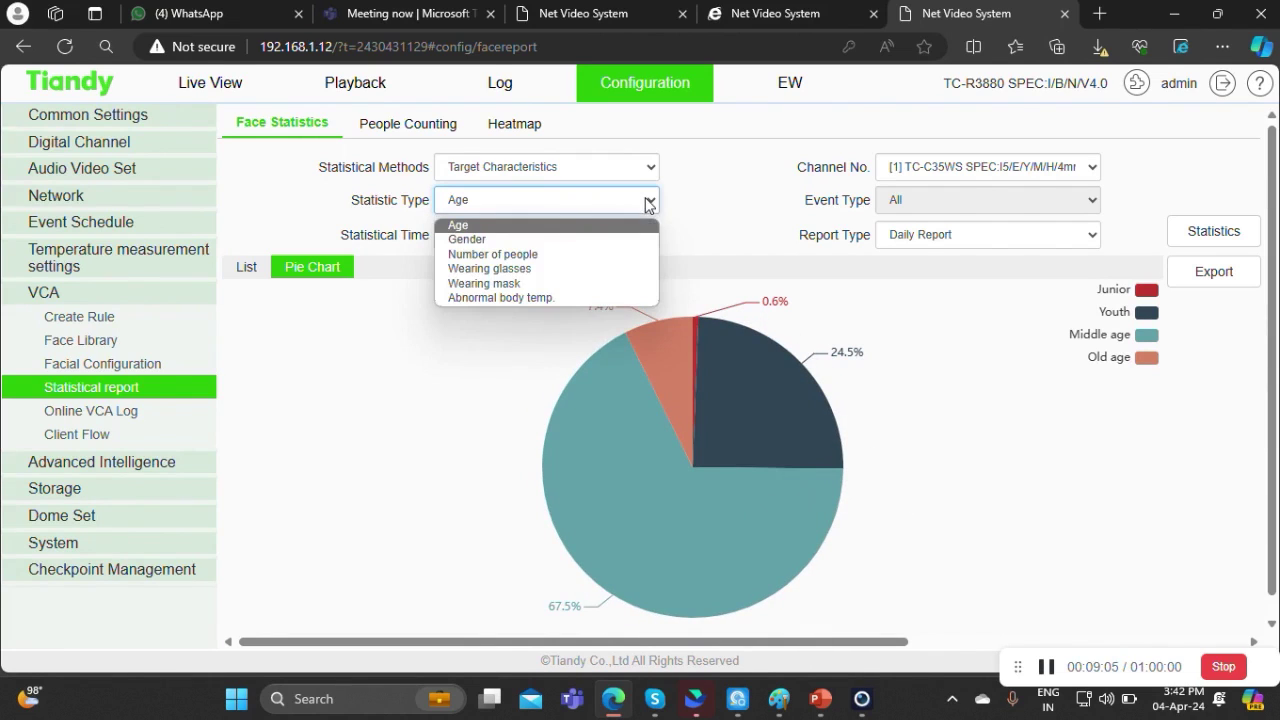
click(555, 256)
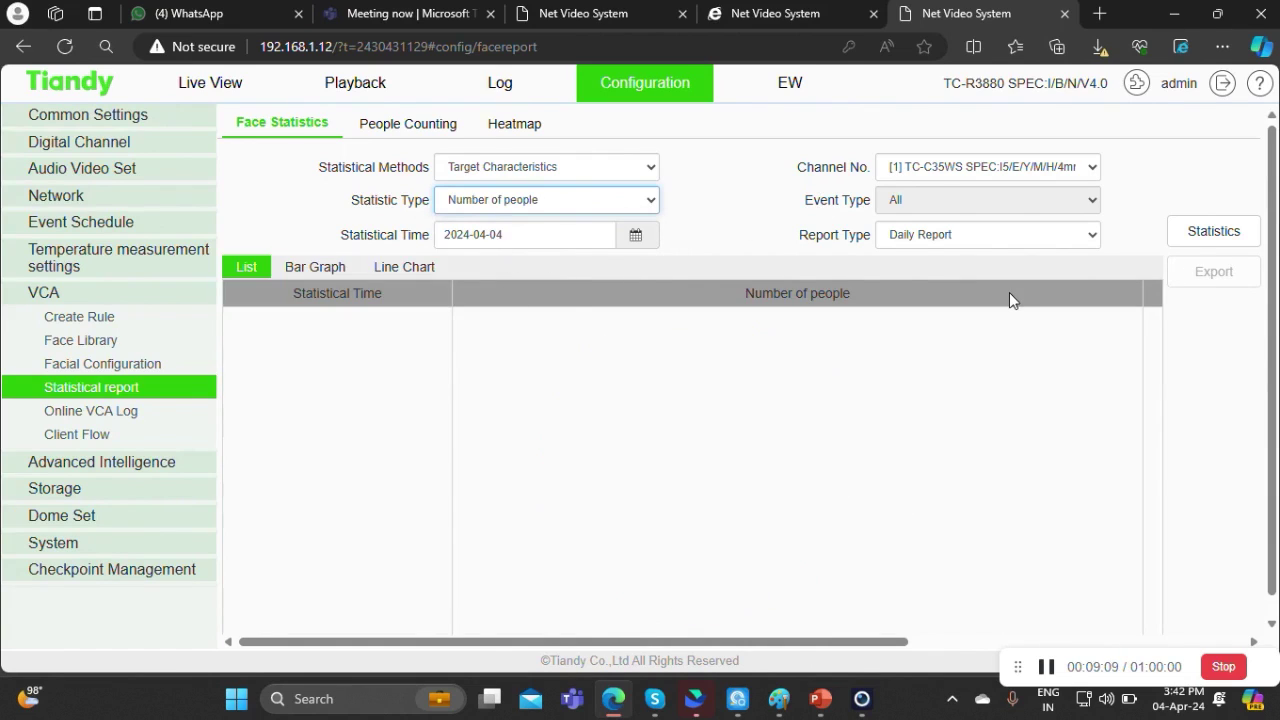
click(1214, 232)
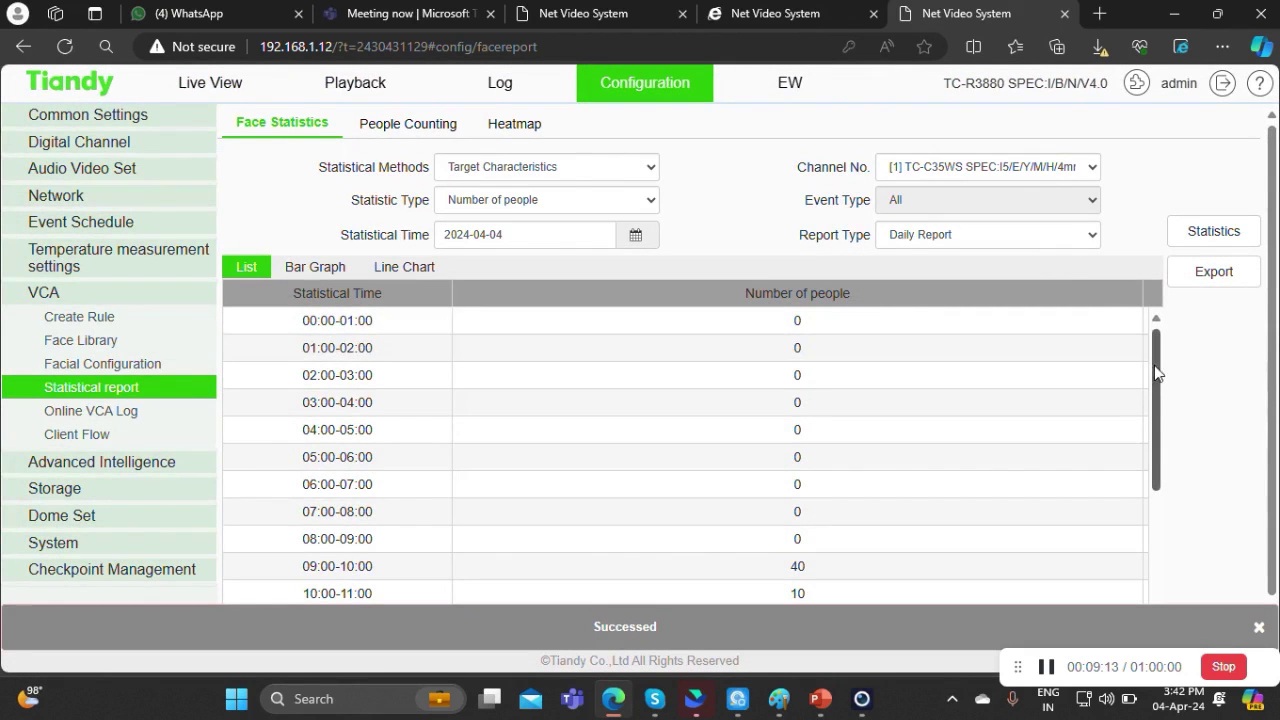
drag(1154, 365, 1158, 466)
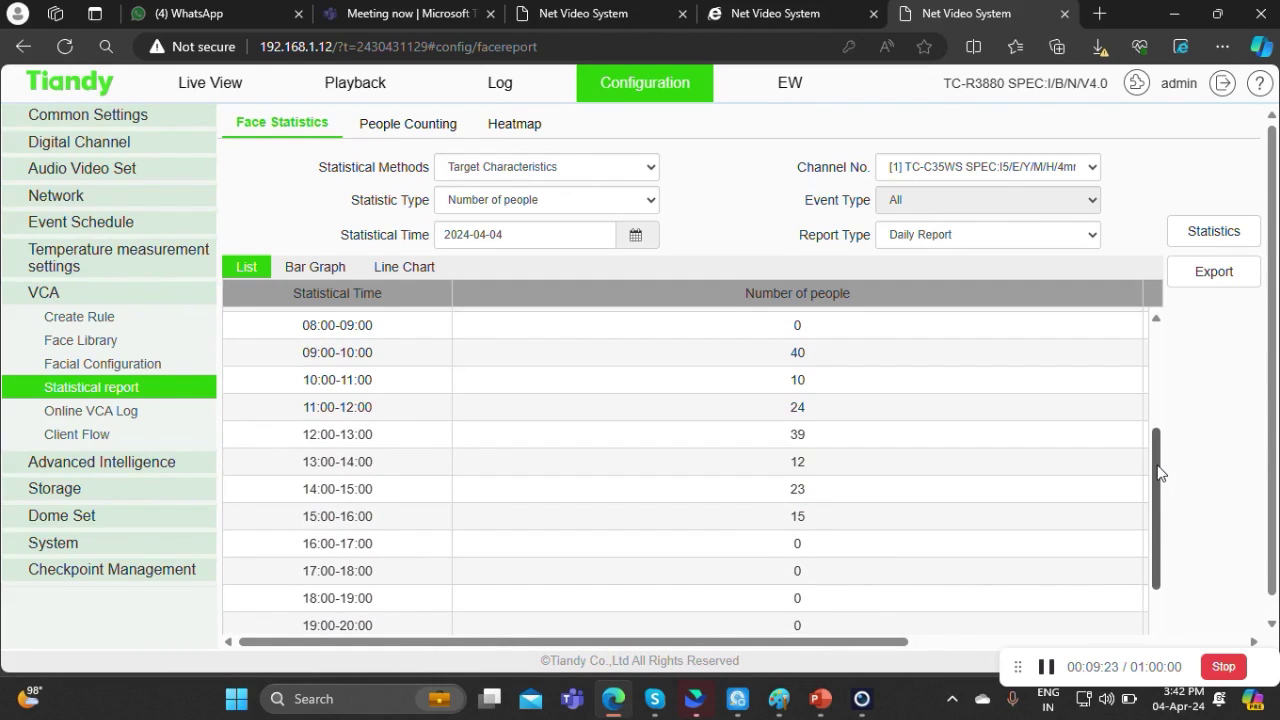
click(303, 266)
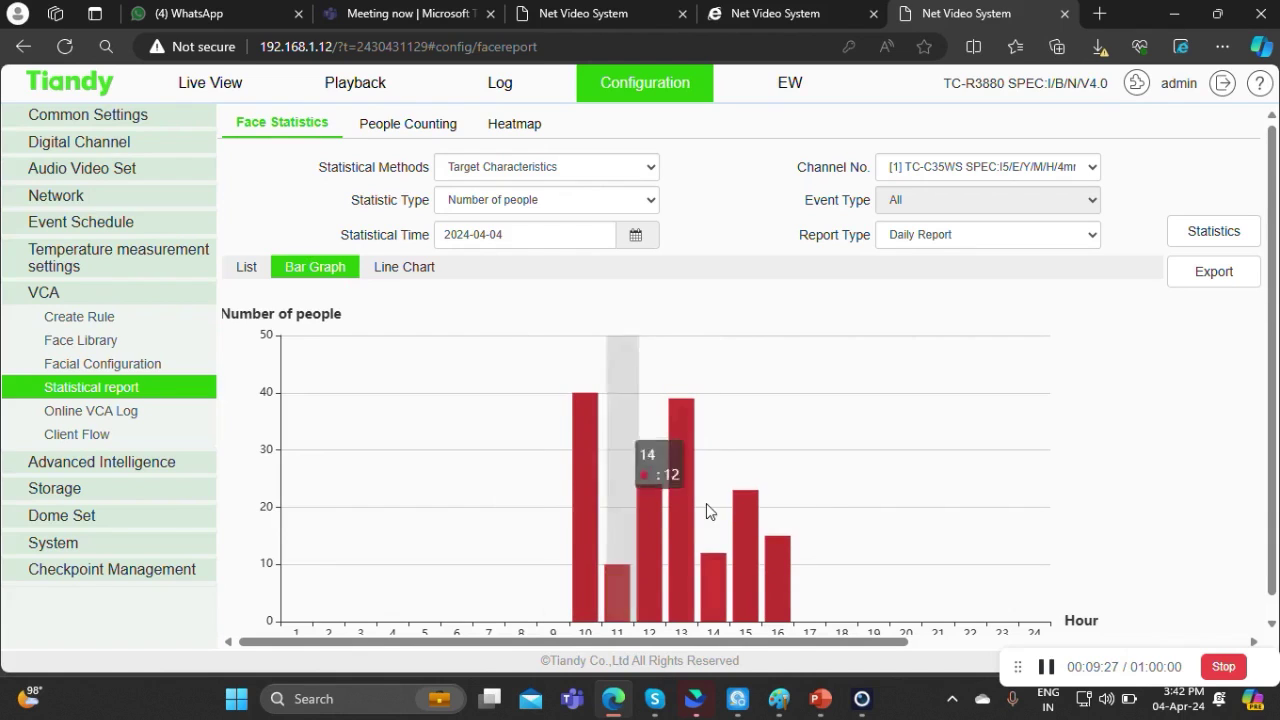
scroll(1274, 435, down, 1)
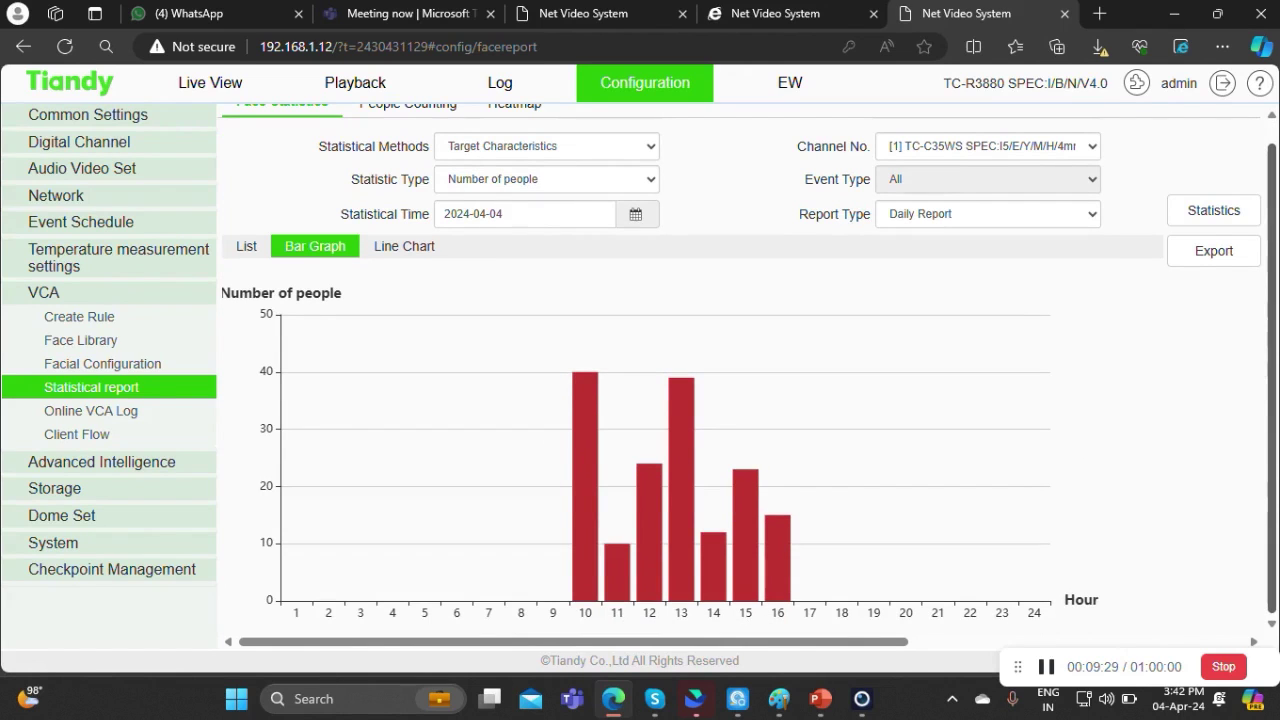
scroll(1267, 590, up, 1)
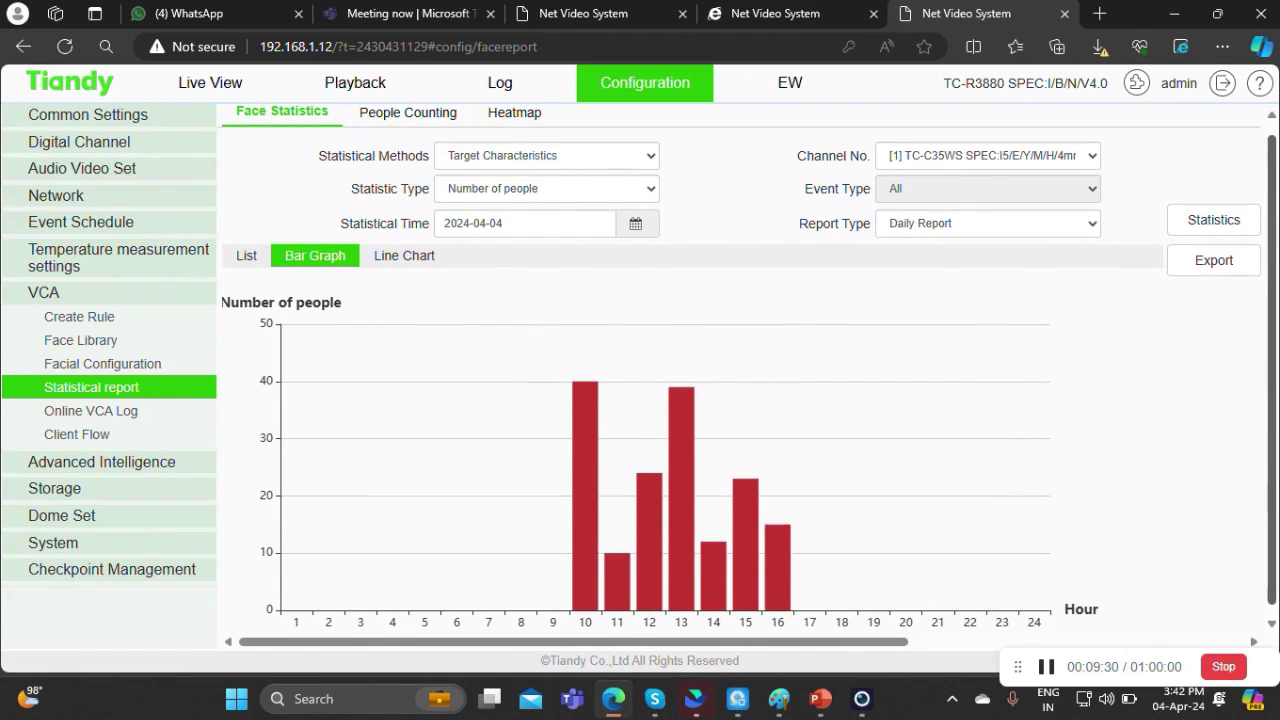
click(396, 250)
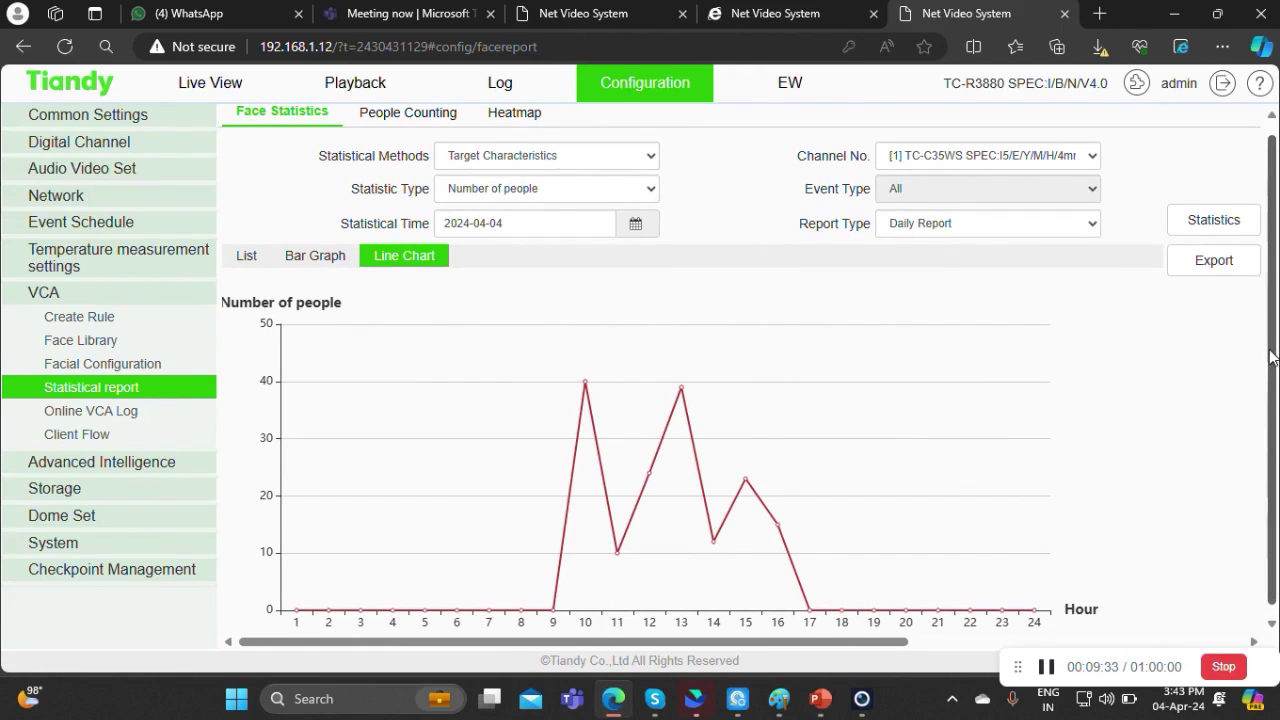
scroll(1272, 358, down, 1)
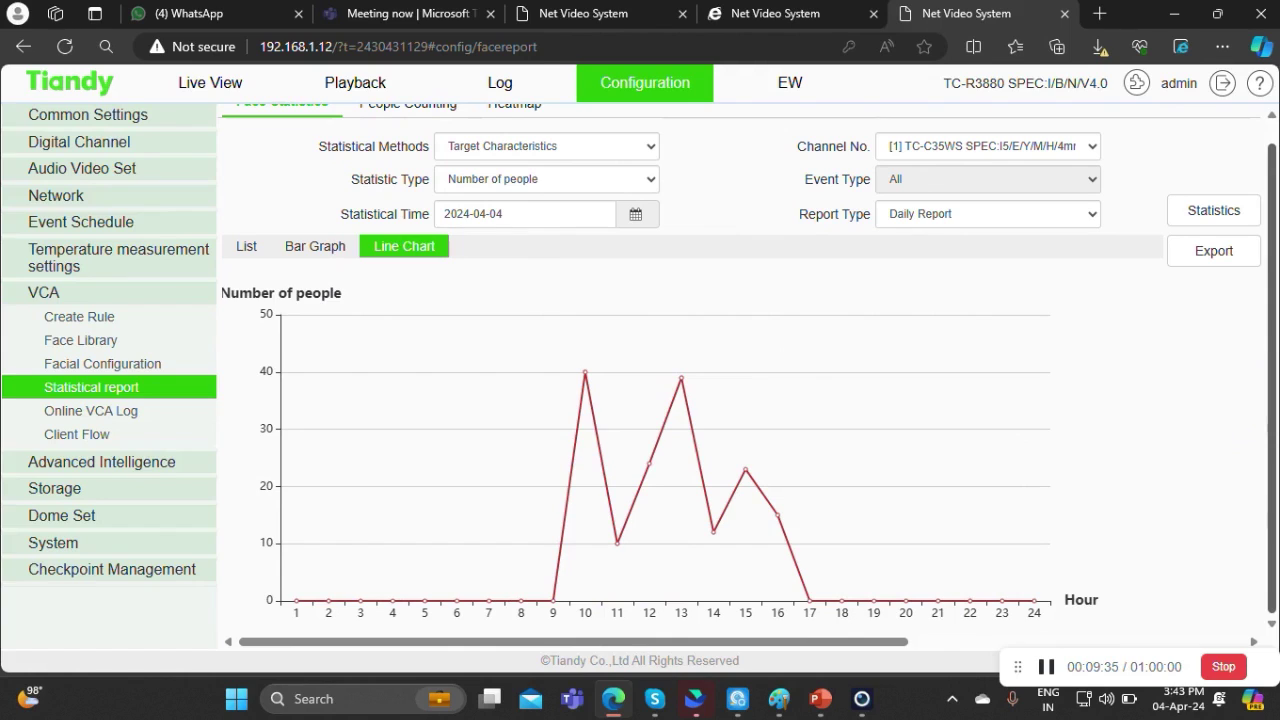
- Generate today's Wearing glasses statistics, then move on to the Online VCA Log
click(657, 184)
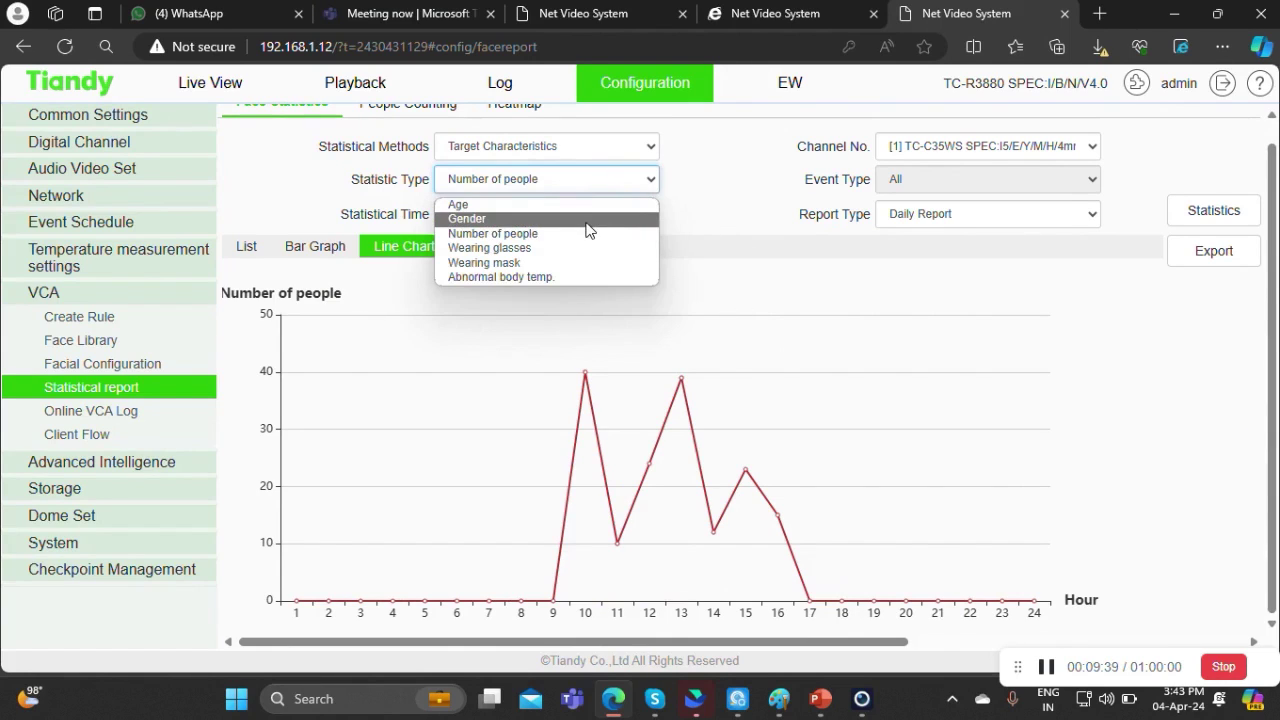
click(549, 251)
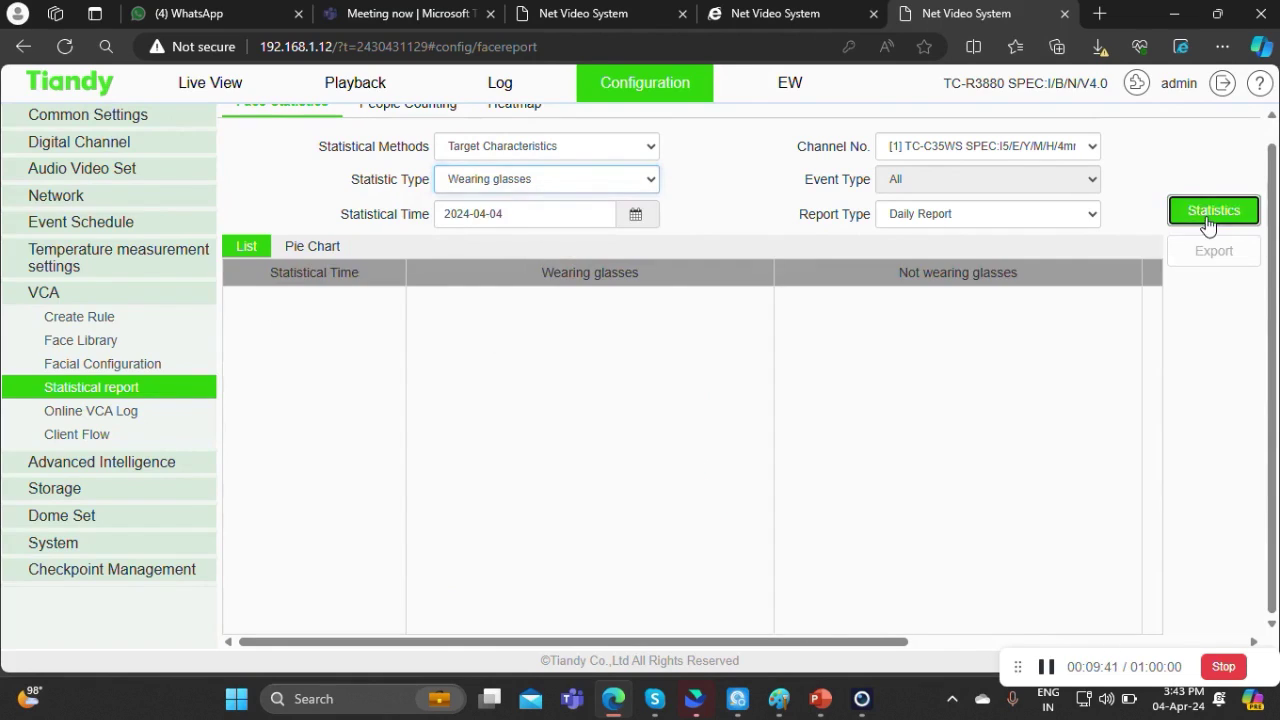
click(1206, 216)
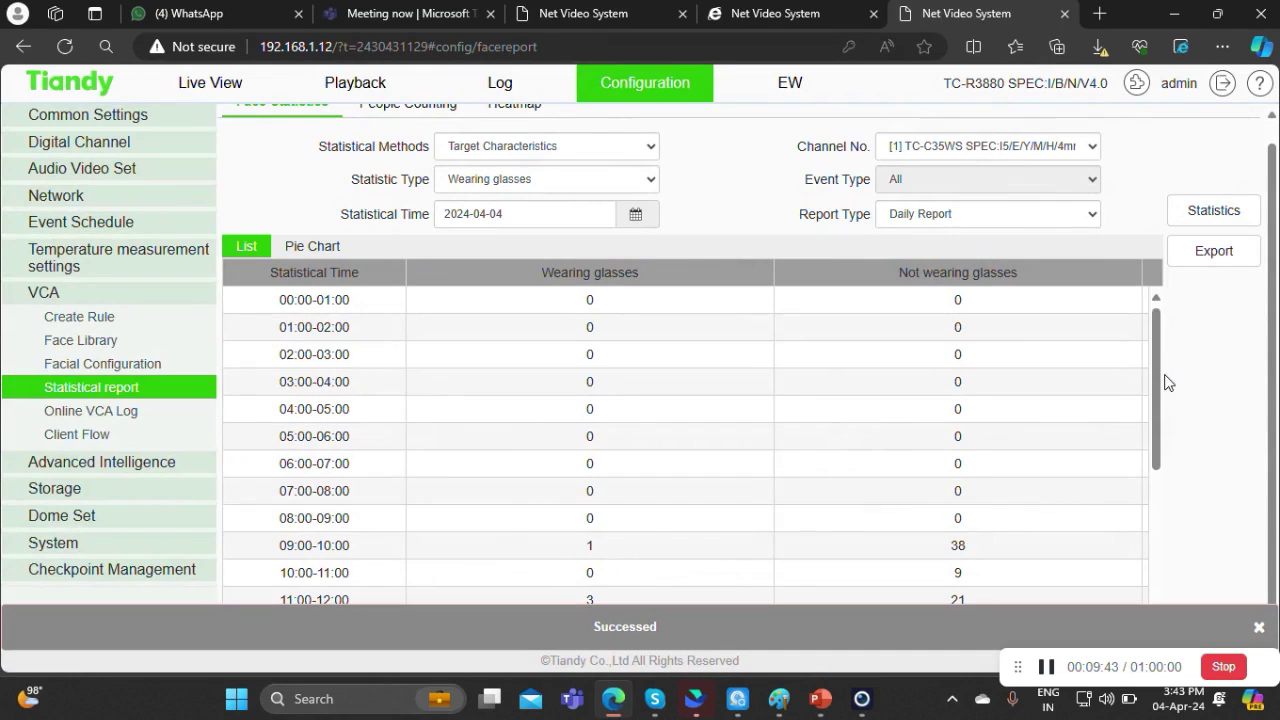
mouse_move(1160, 387)
mouse_down()
mouse_move(1168, 551)
mouse_move(1160, 385)
mouse_up()
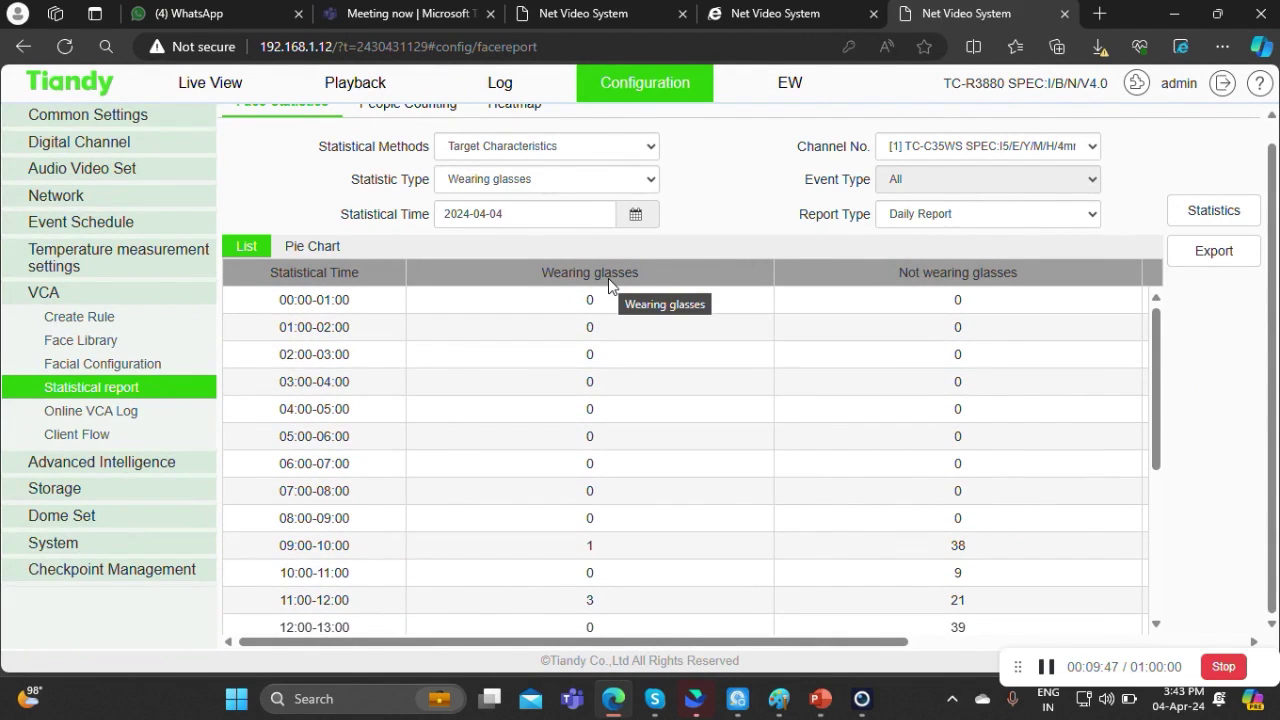
click(113, 413)
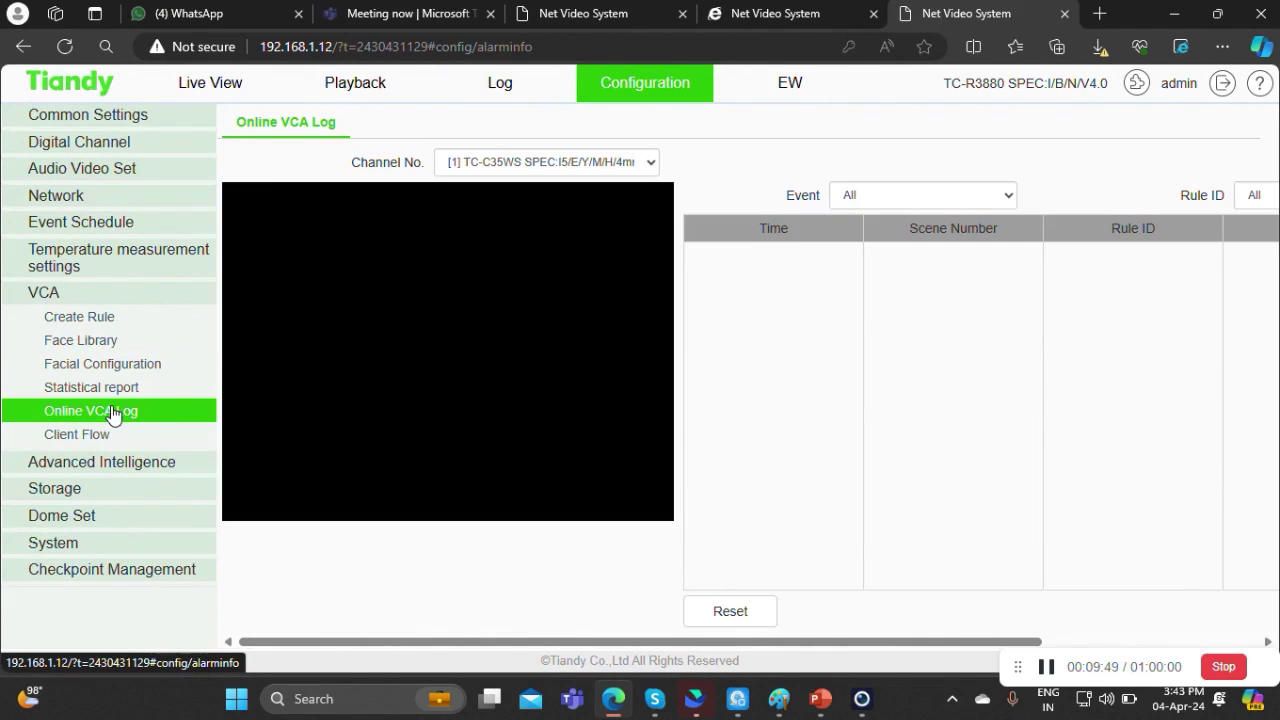
- Scroll through the Face Detection events in the Online VCA Log table, then open Client Flow
drag(880, 641, 1096, 641)
drag(1134, 377, 1156, 276)
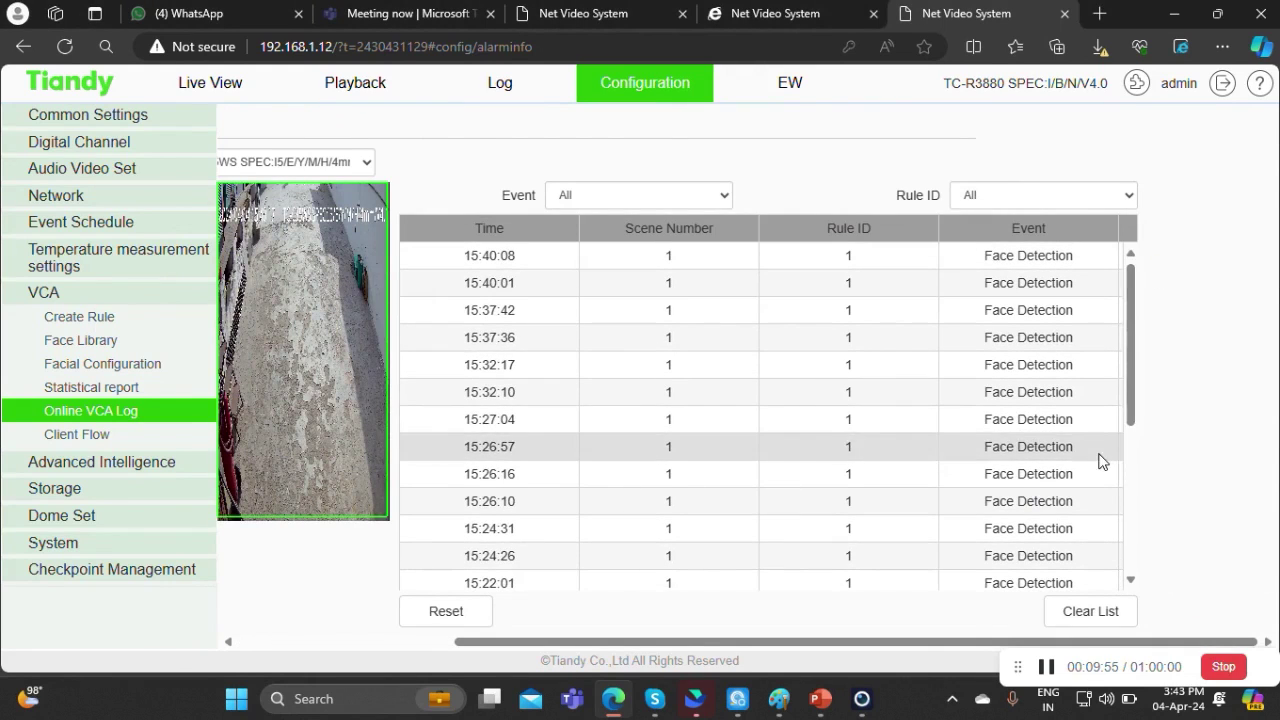
scroll(783, 617, left, 3)
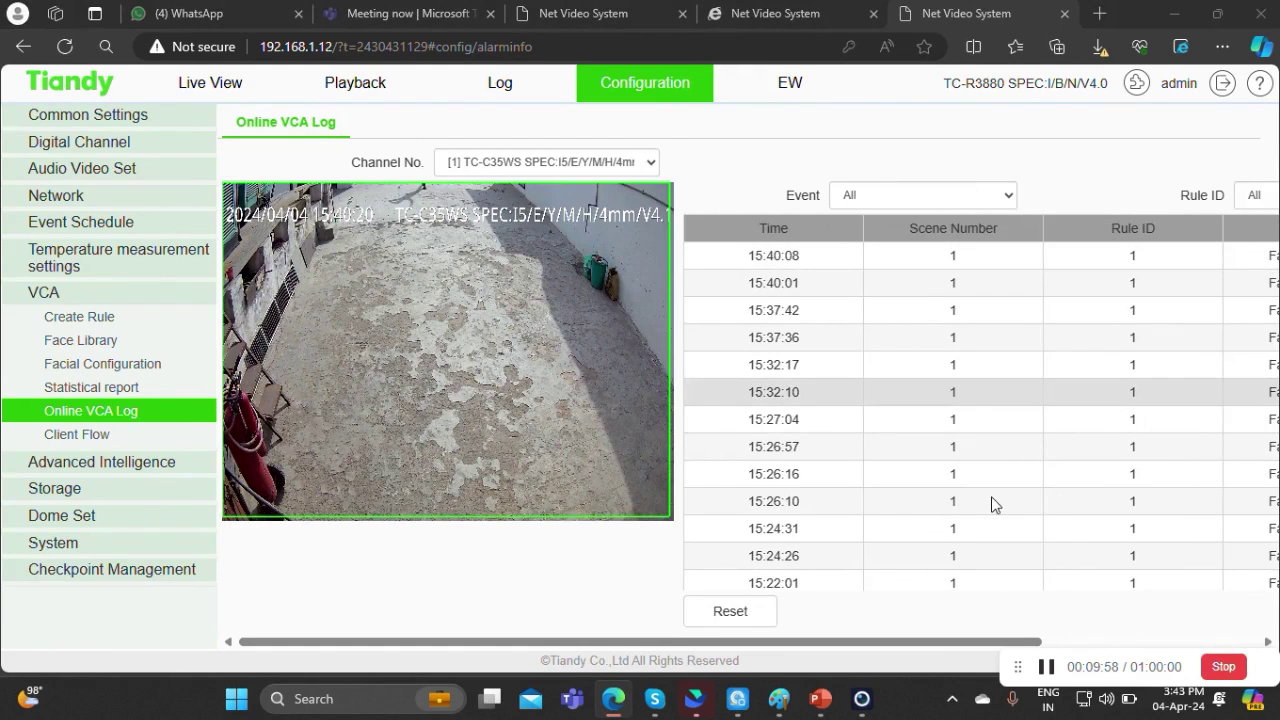
drag(943, 640, 970, 667)
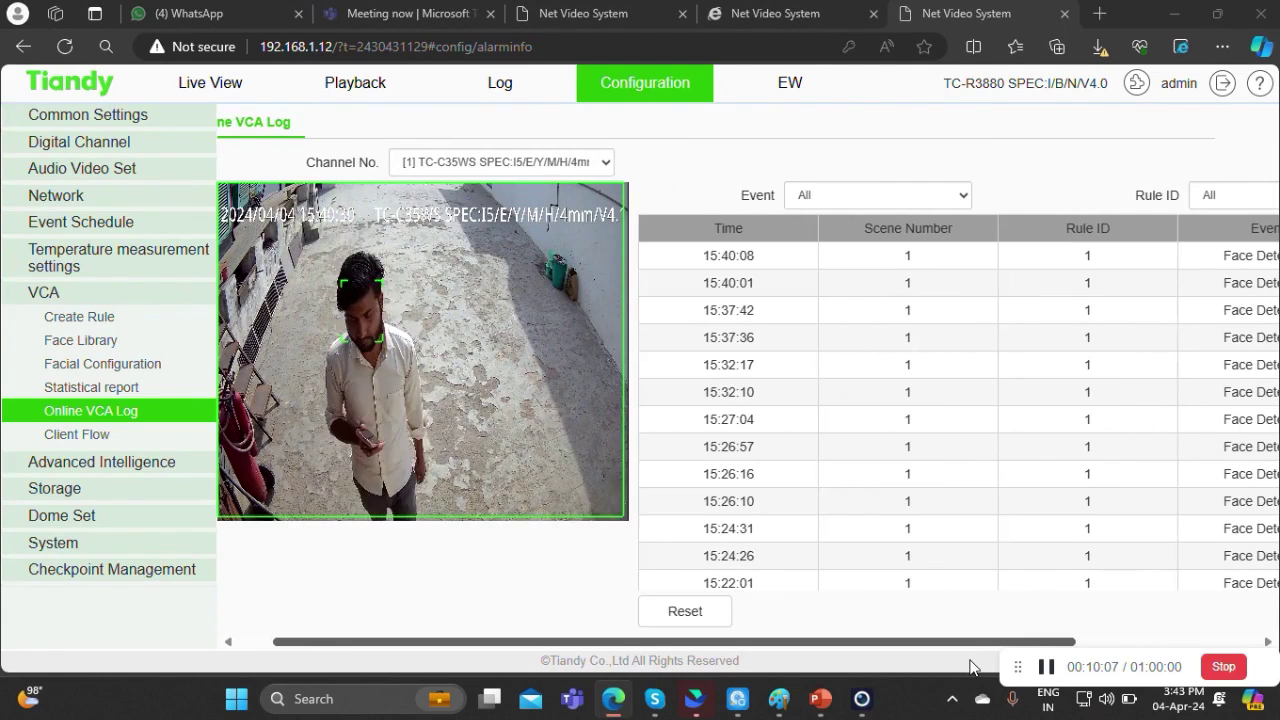
scroll(433, 597, left, 1)
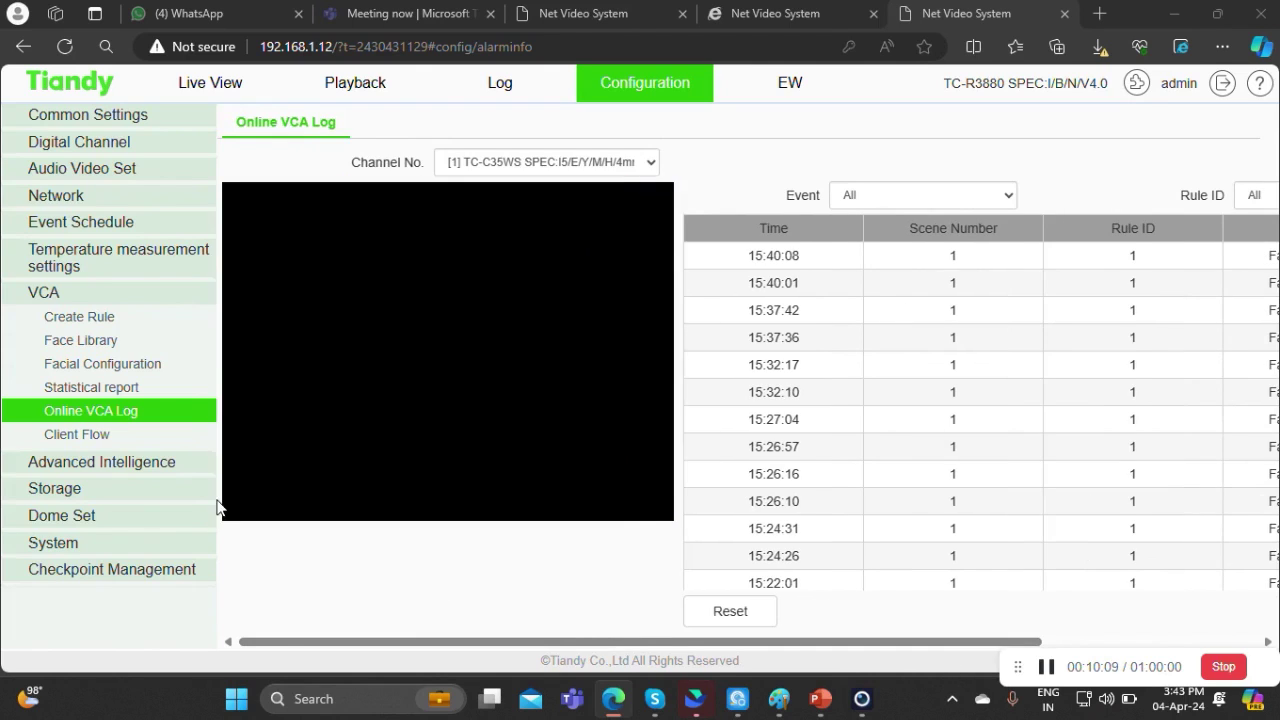
click(93, 438)
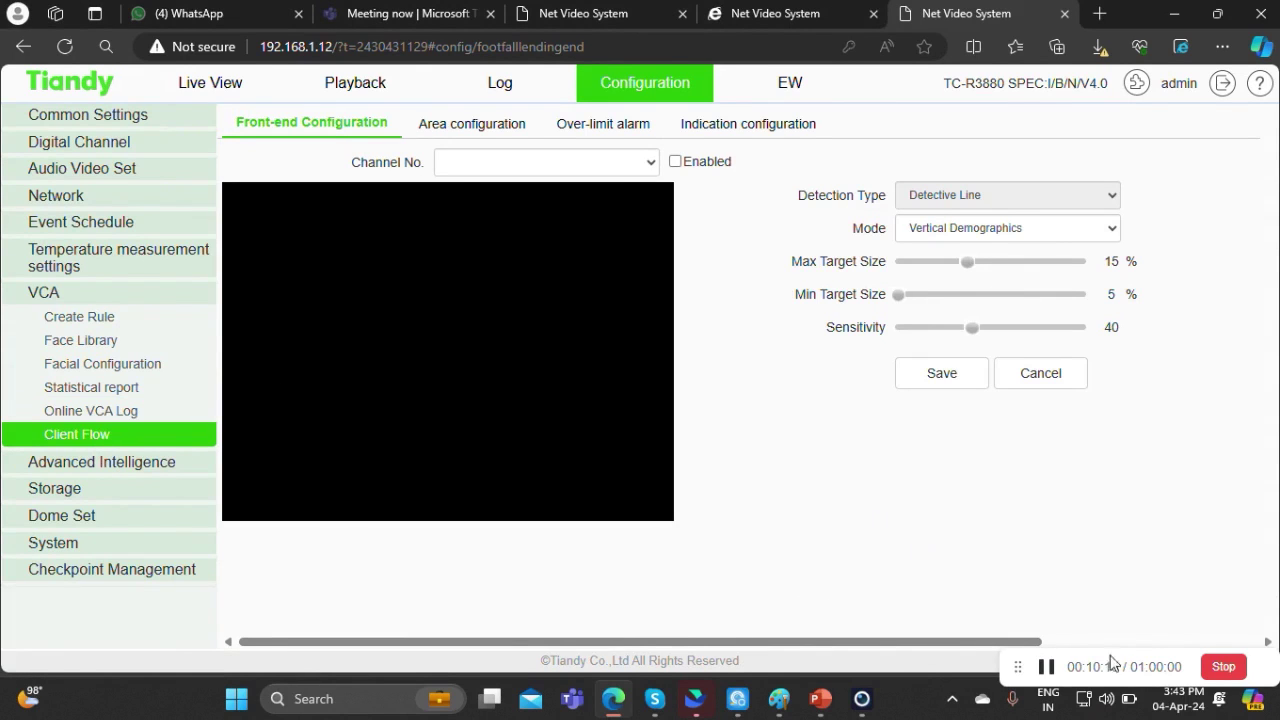
- Return to the 192.168.1.99 Live View page playing the TC-C35WS courtyard feed
click(1046, 667)
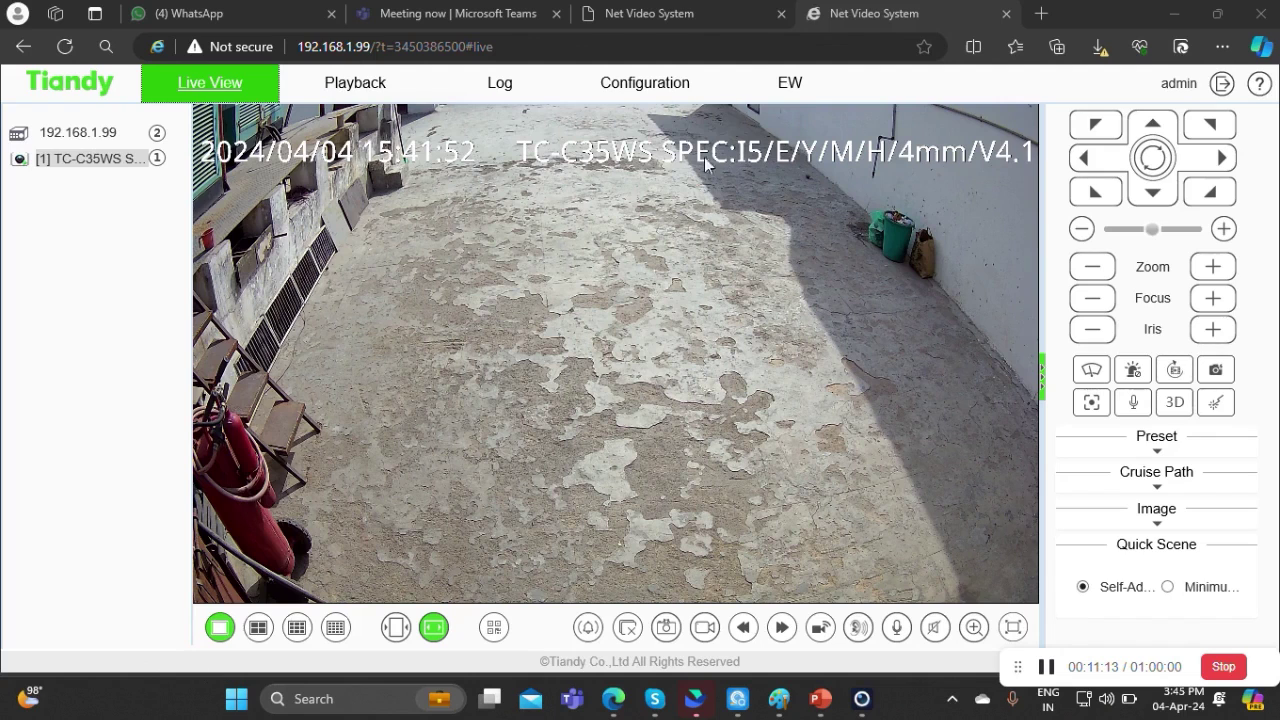
- Review the camera's Alarm of stranger VCA log, then open the TIANDY face library search
click(630, 88)
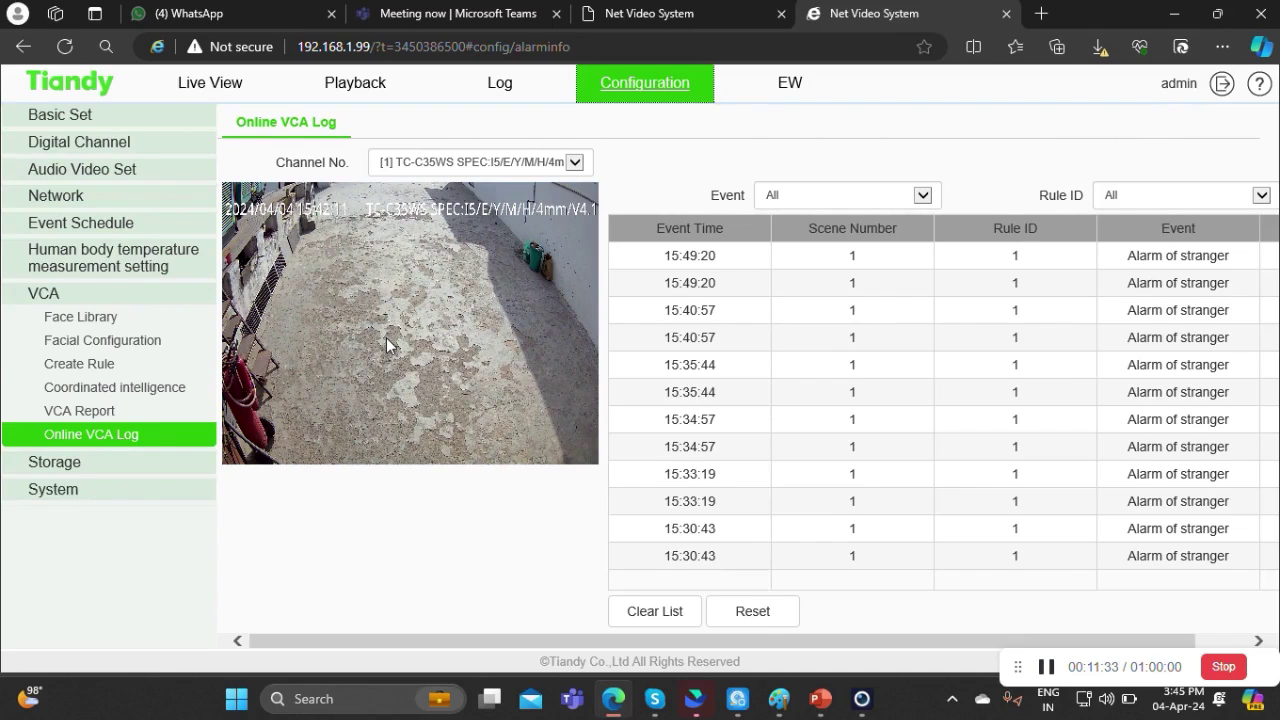
click(106, 320)
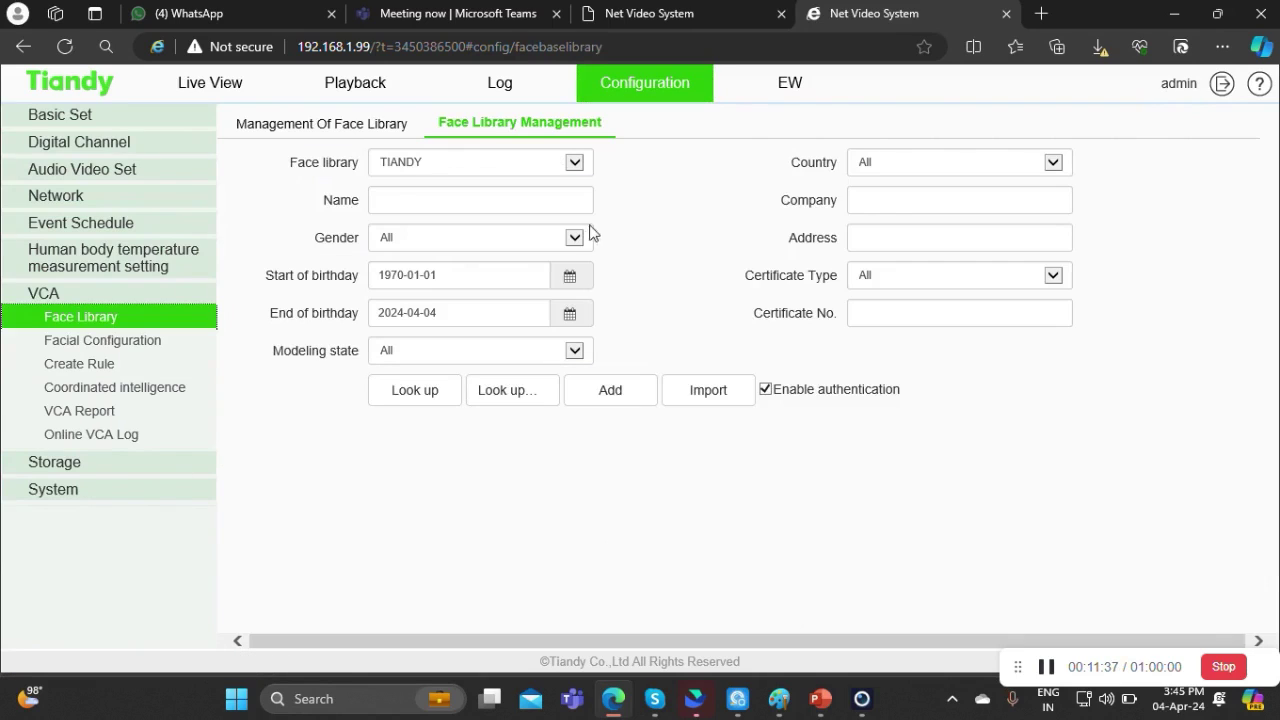
- Check the face library list, then open Face Recognition: NVR Detection on, similarity 70, TIANDY whitelisted
click(334, 125)
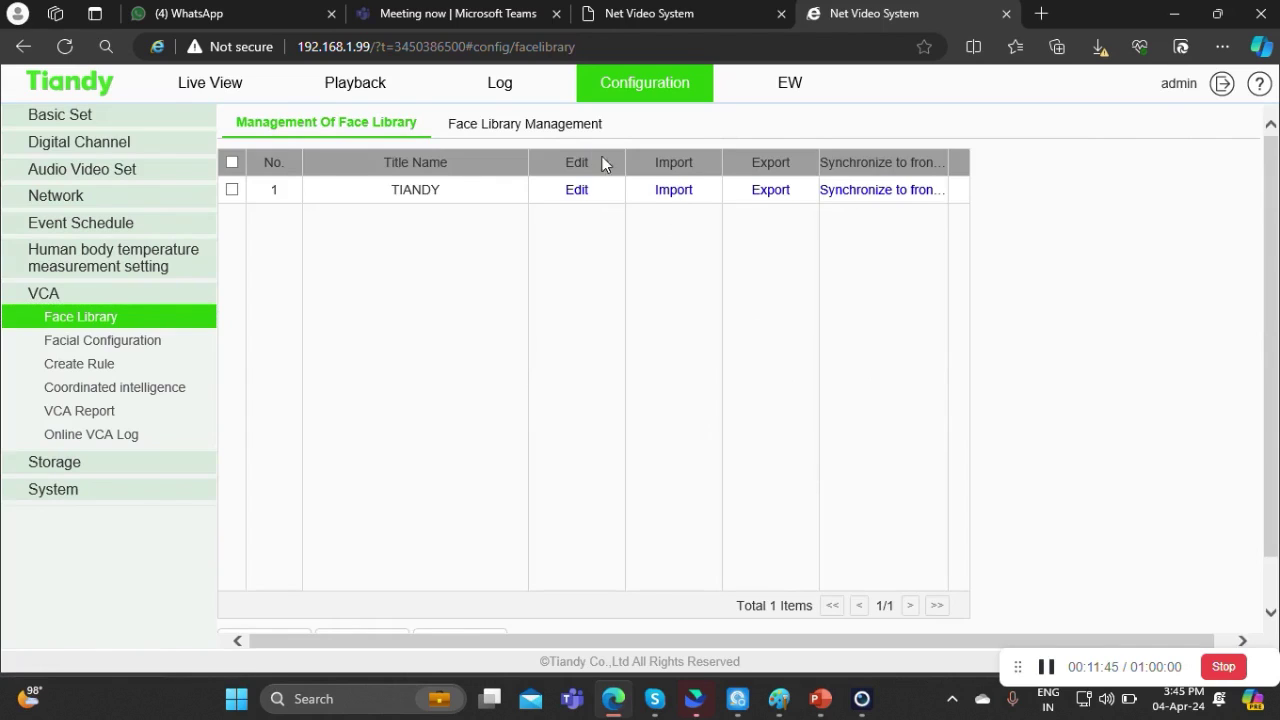
click(532, 128)
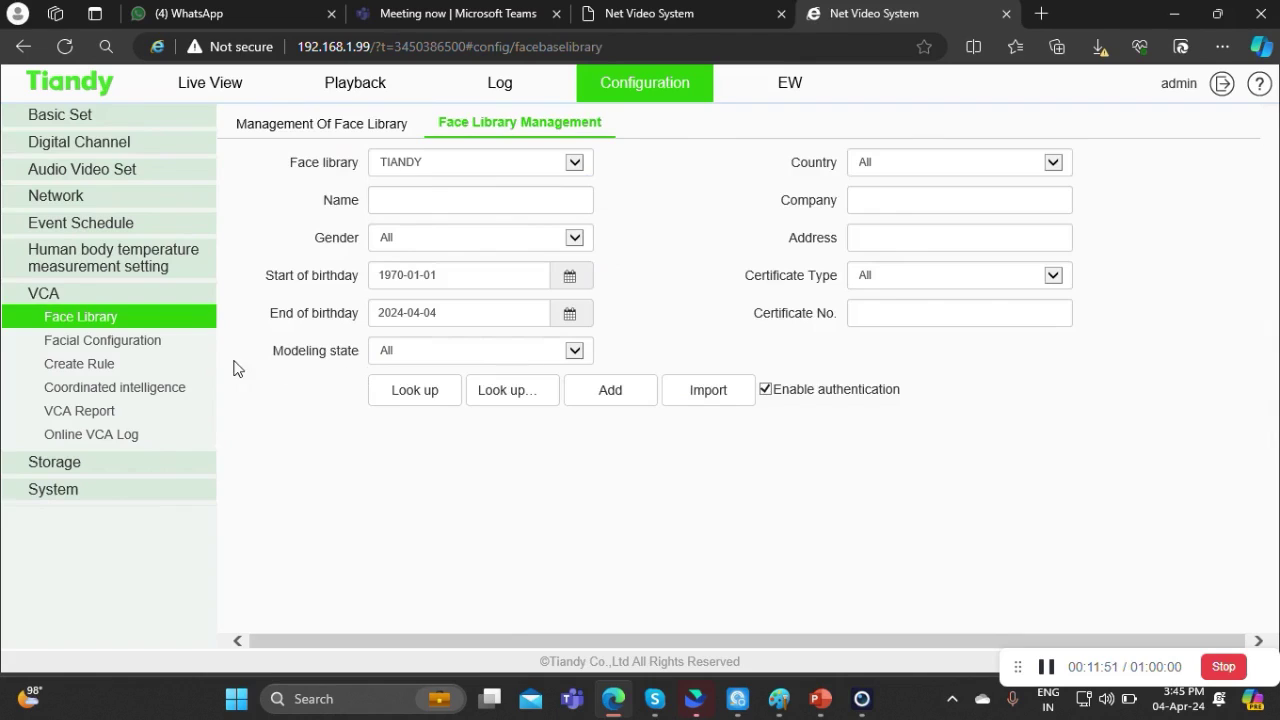
click(155, 347)
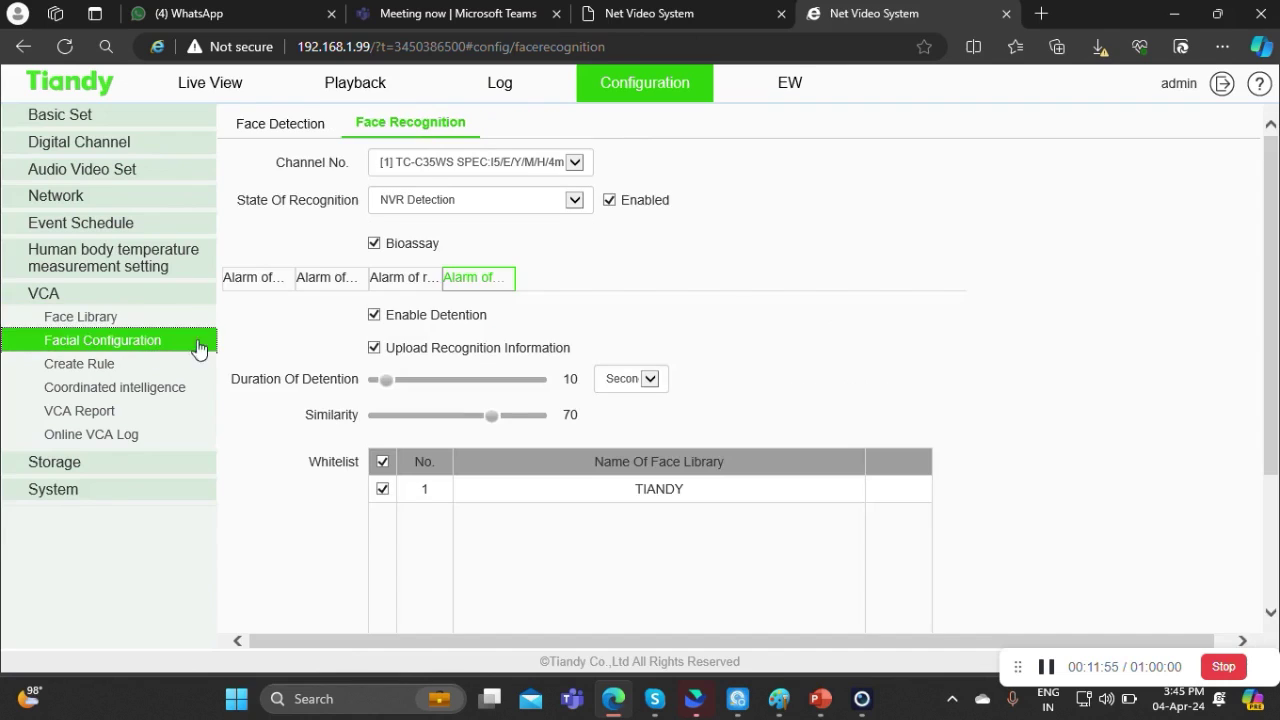
- Check the discerning, stranger, rate and detention alarm settings, then go to the VCA Create Rule page
click(269, 281)
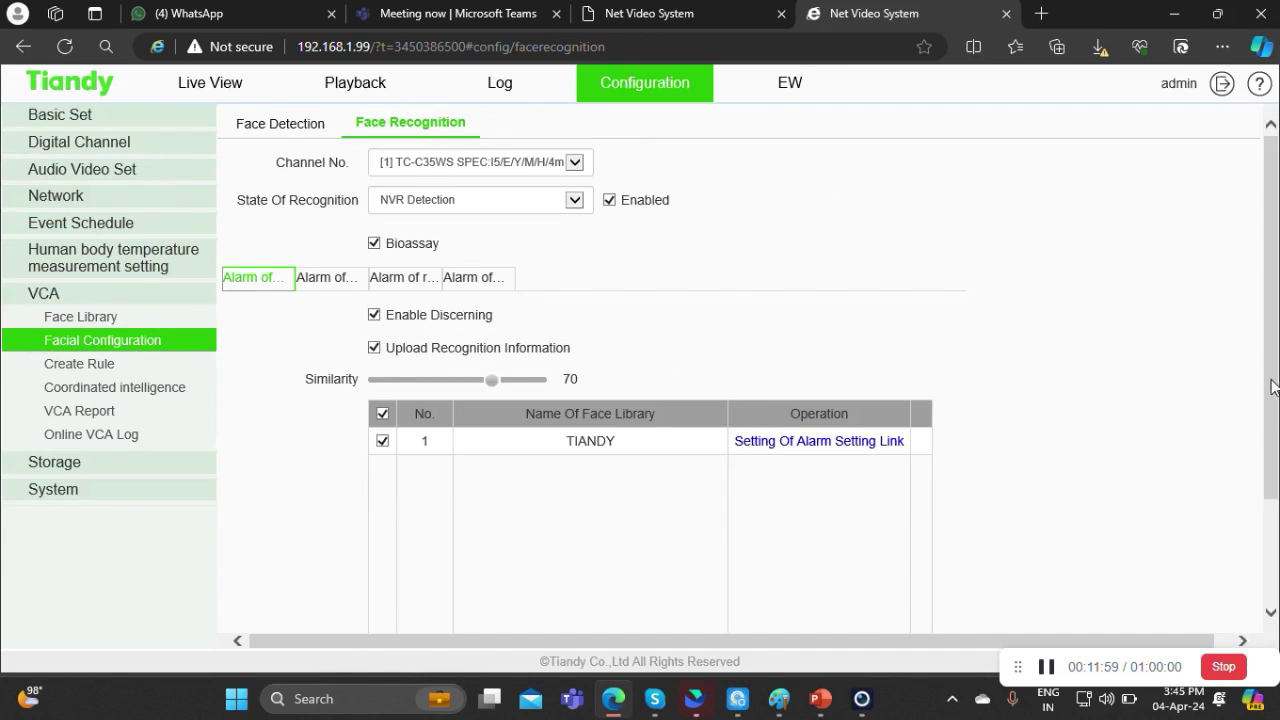
scroll(1272, 387, down, 2)
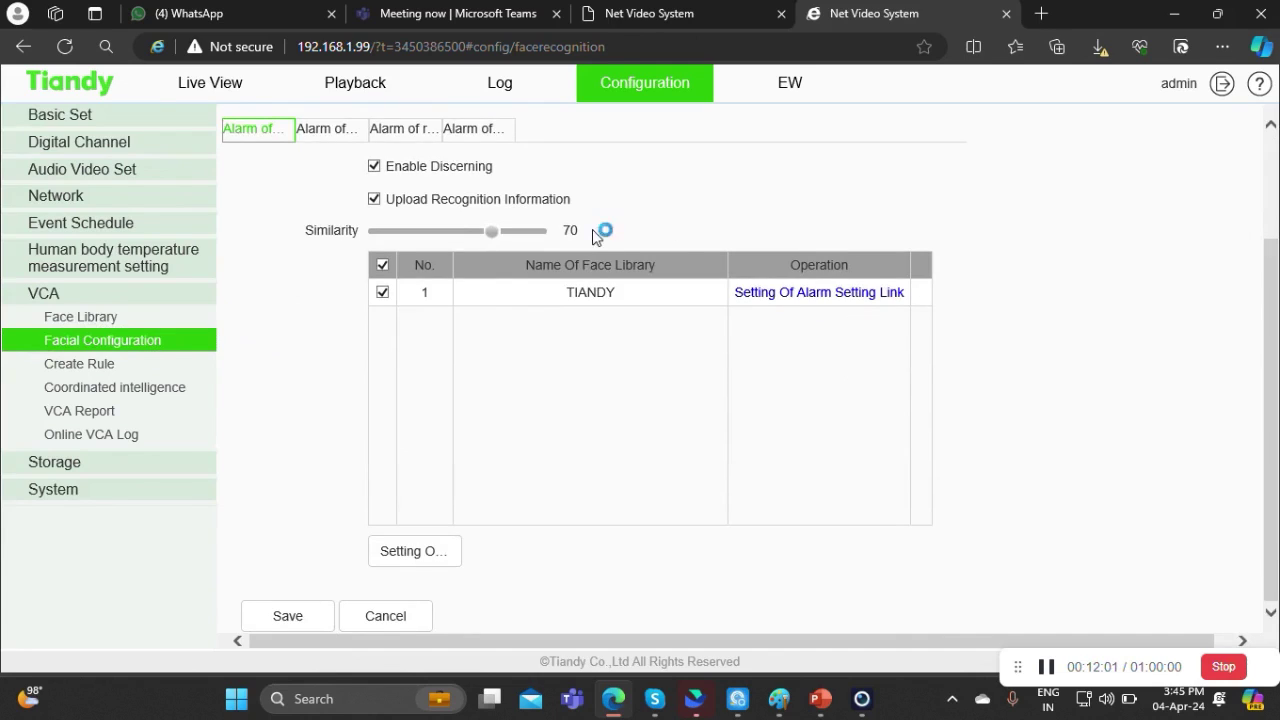
click(346, 134)
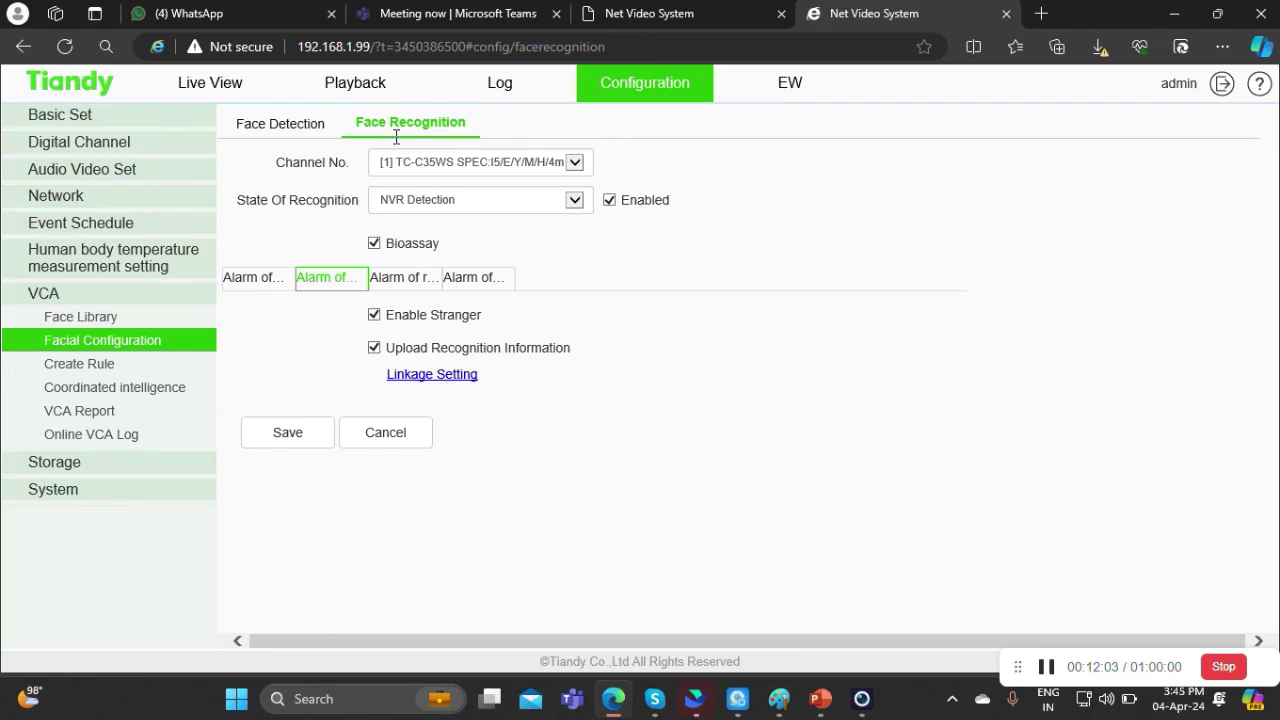
click(398, 288)
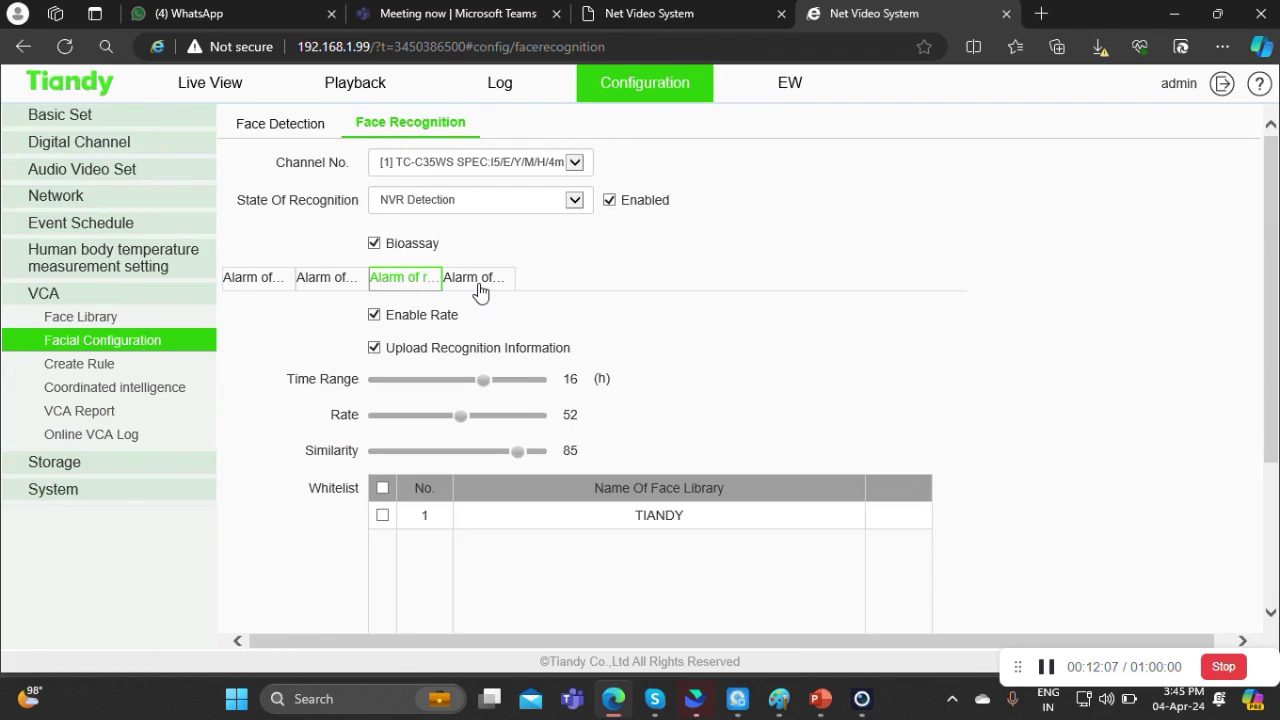
click(478, 281)
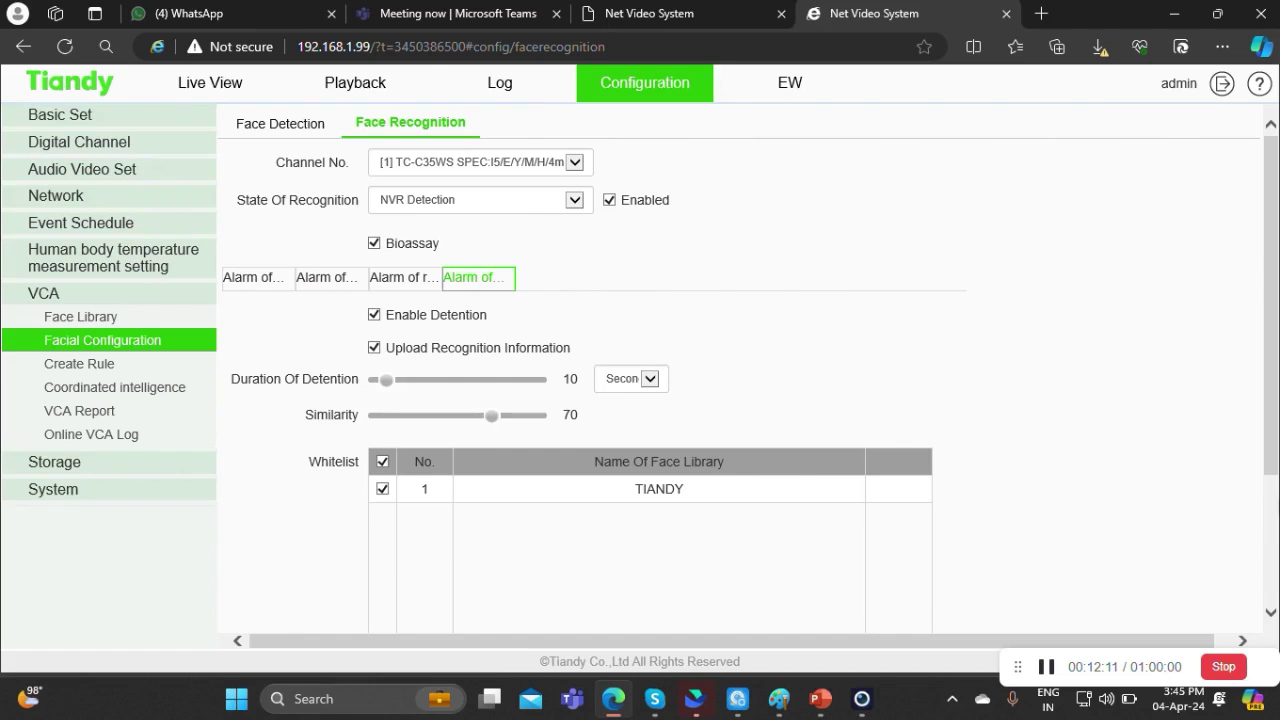
mouse_move(1274, 478)
mouse_down()
mouse_move(1274, 612)
mouse_move(1274, 487)
mouse_up()
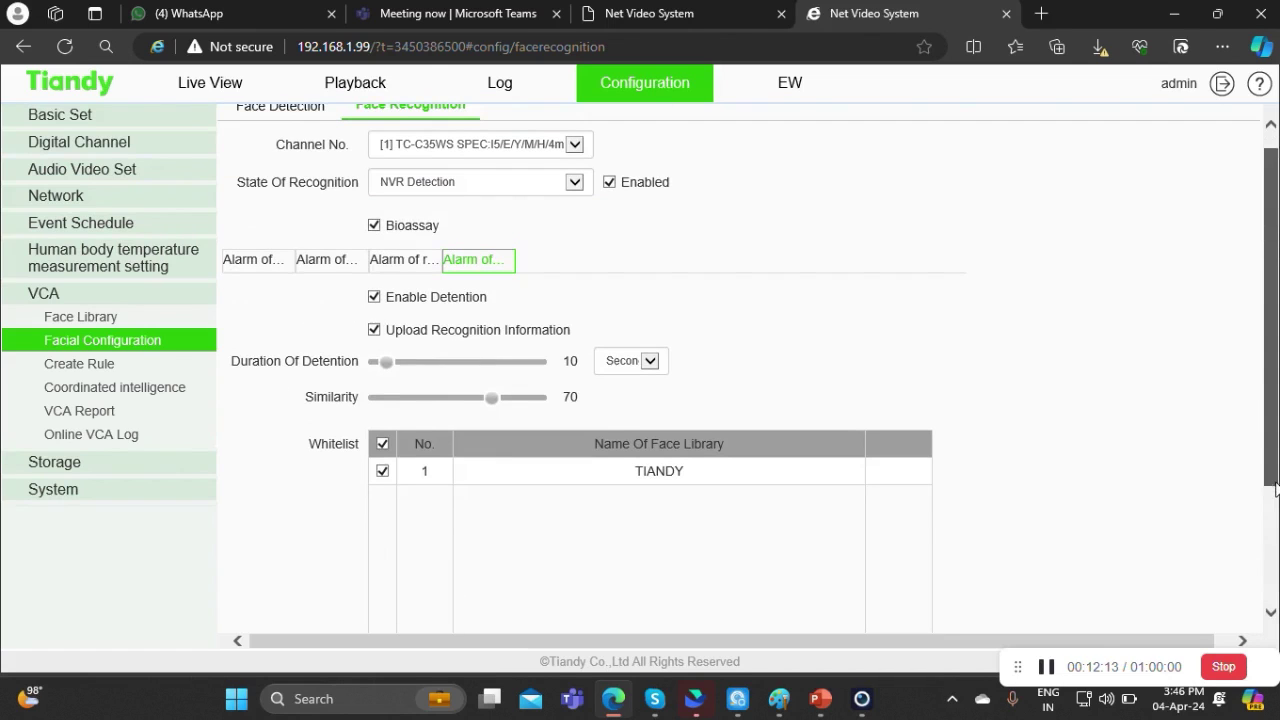
click(67, 364)
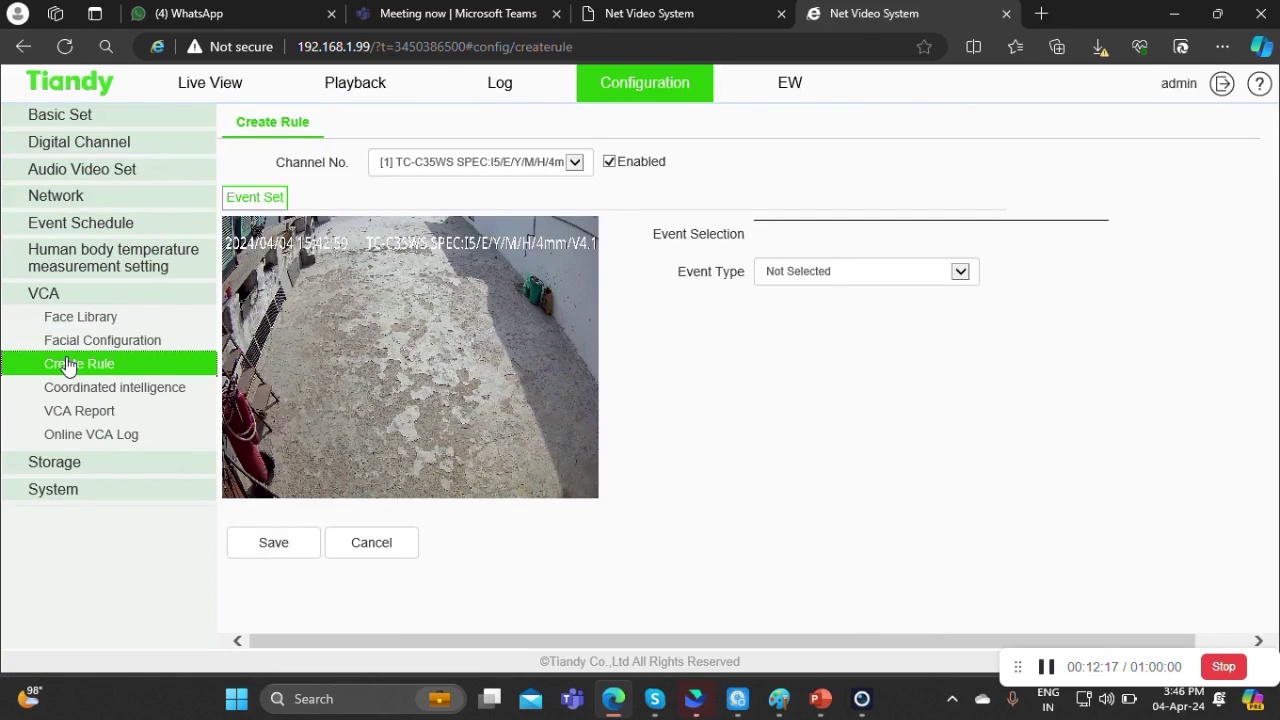
- Open the VCA face statistics report under Coordinated intelligence and run today's age statistics
click(118, 397)
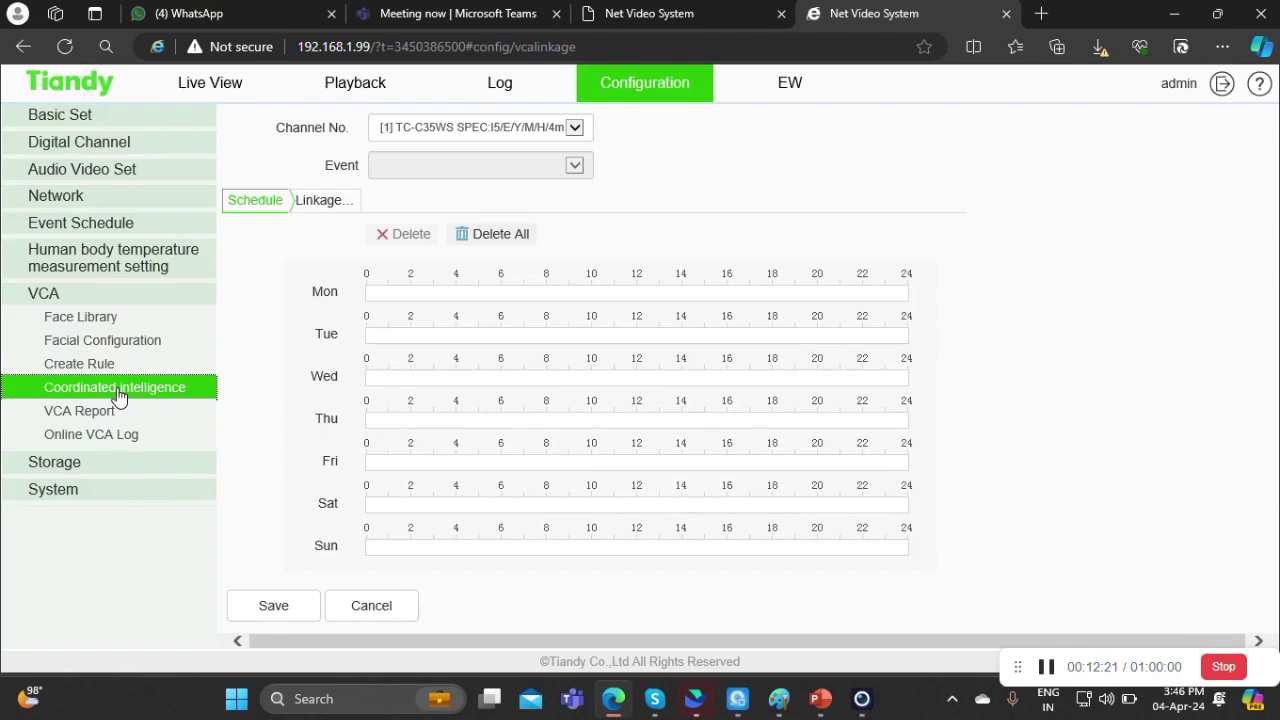
click(98, 418)
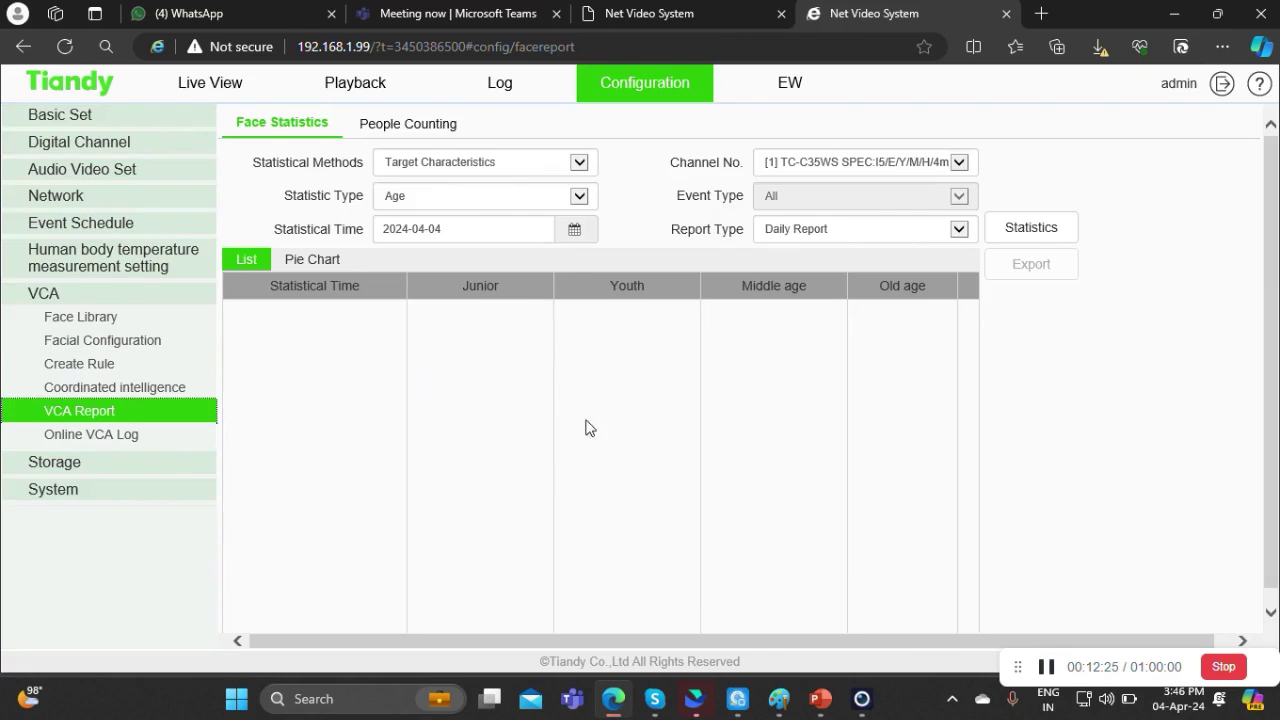
click(1044, 242)
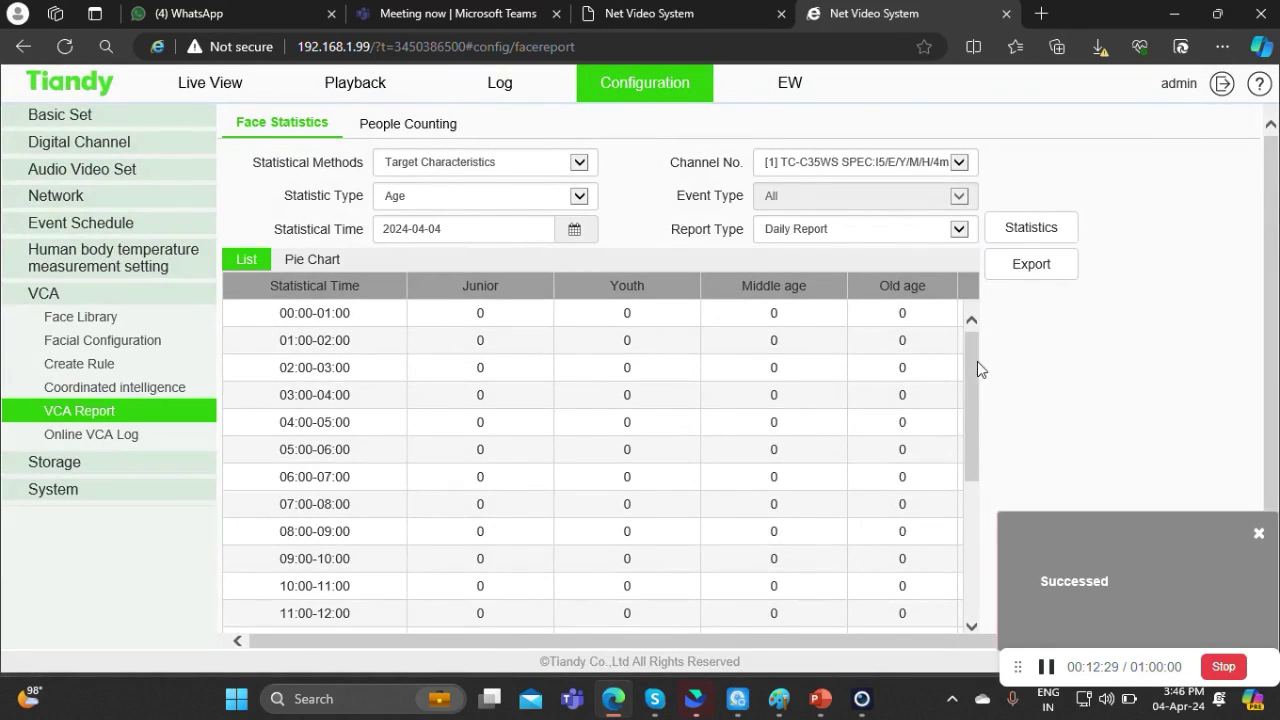
drag(977, 362, 993, 418)
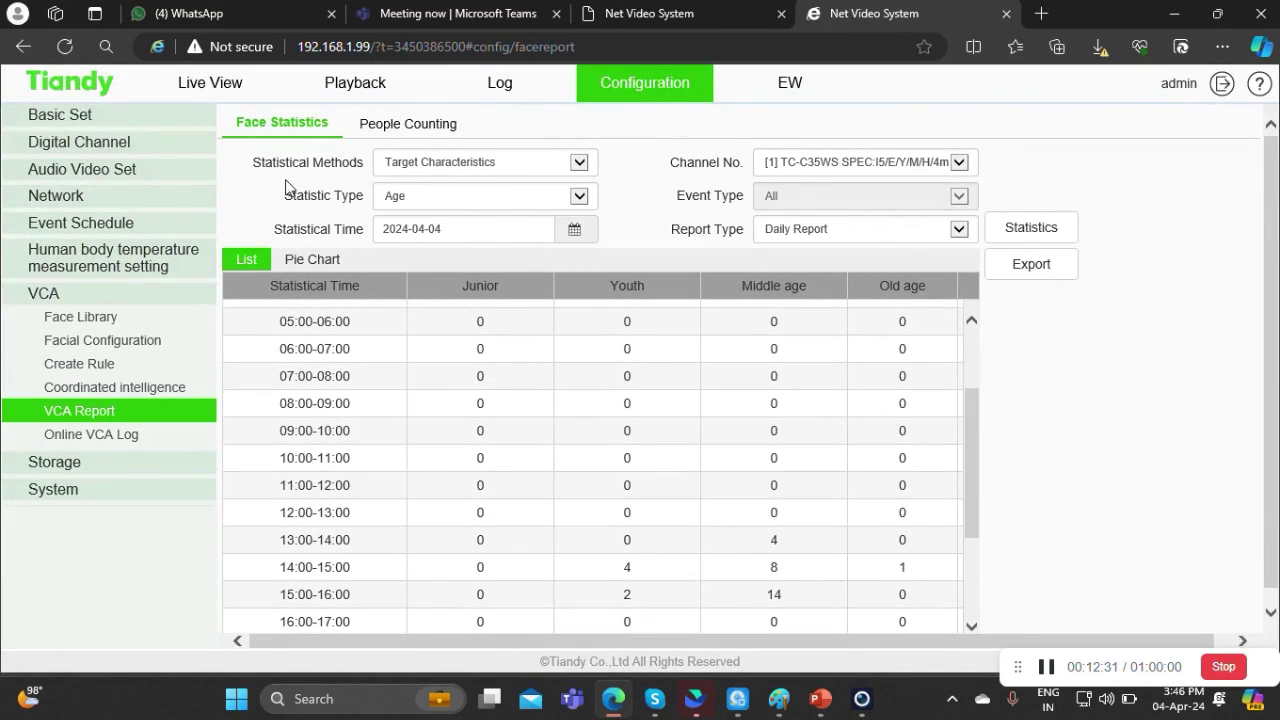
- Show the age statistics as a pie chart (Middle age 78.8%), then view the Online VCA Log
click(300, 260)
click(1055, 238)
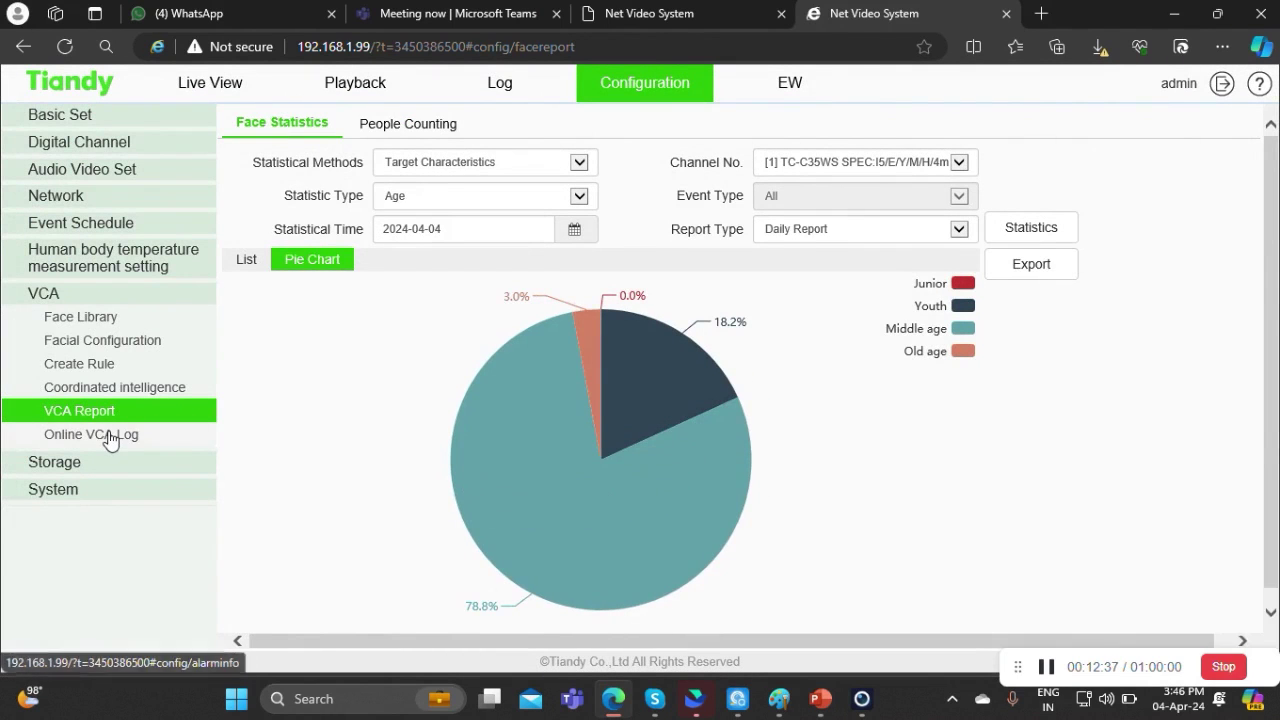
click(110, 437)
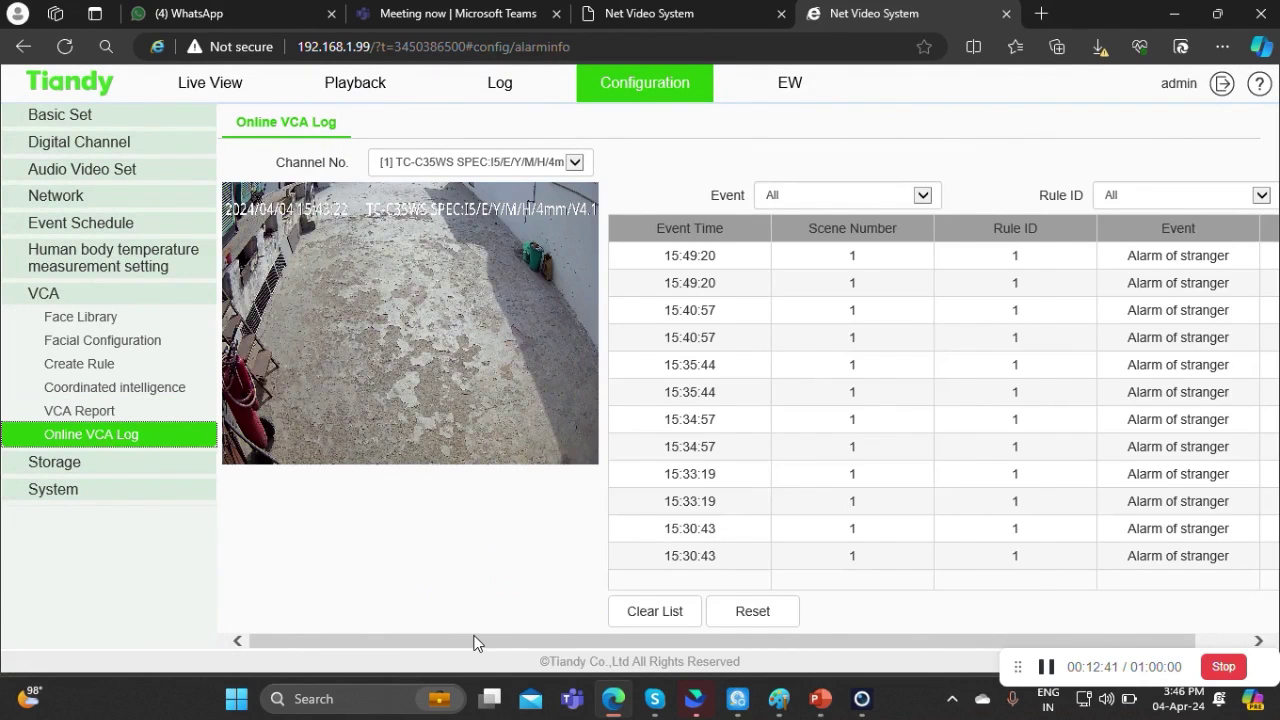
- Return to Live View to watch the TC-C35WS courtyard feed
drag(475, 643, 525, 645)
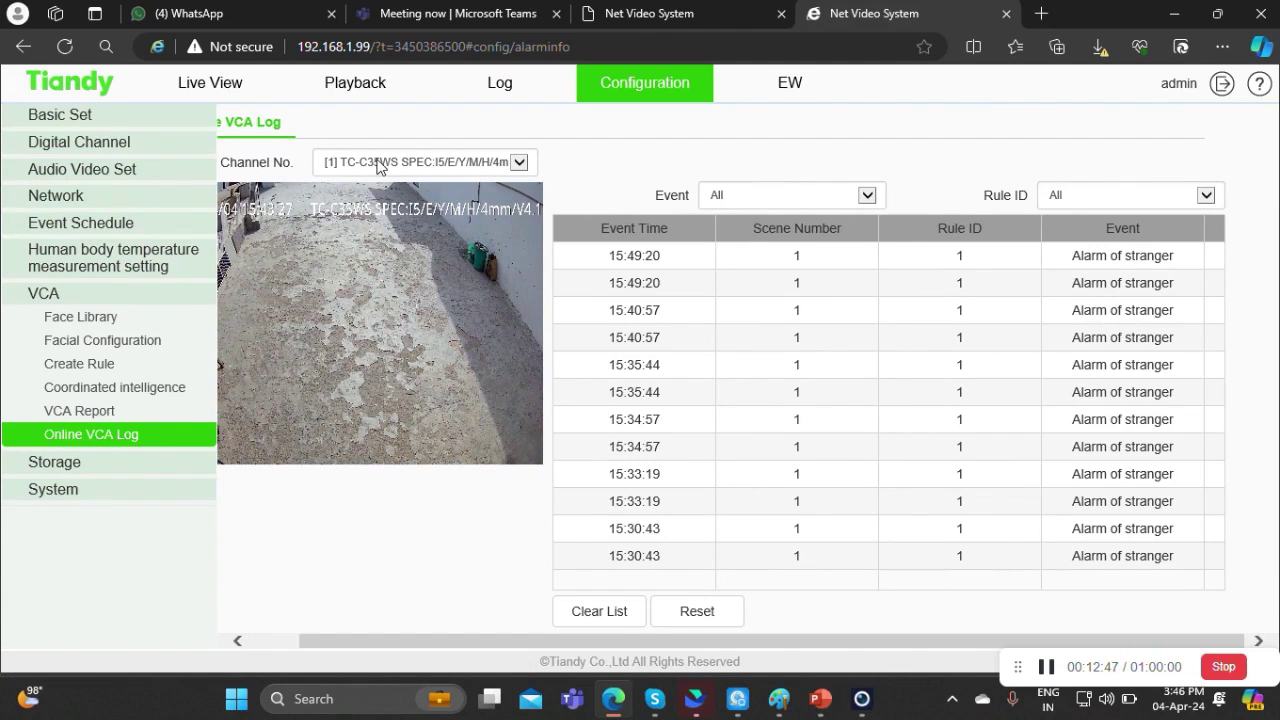
click(234, 91)
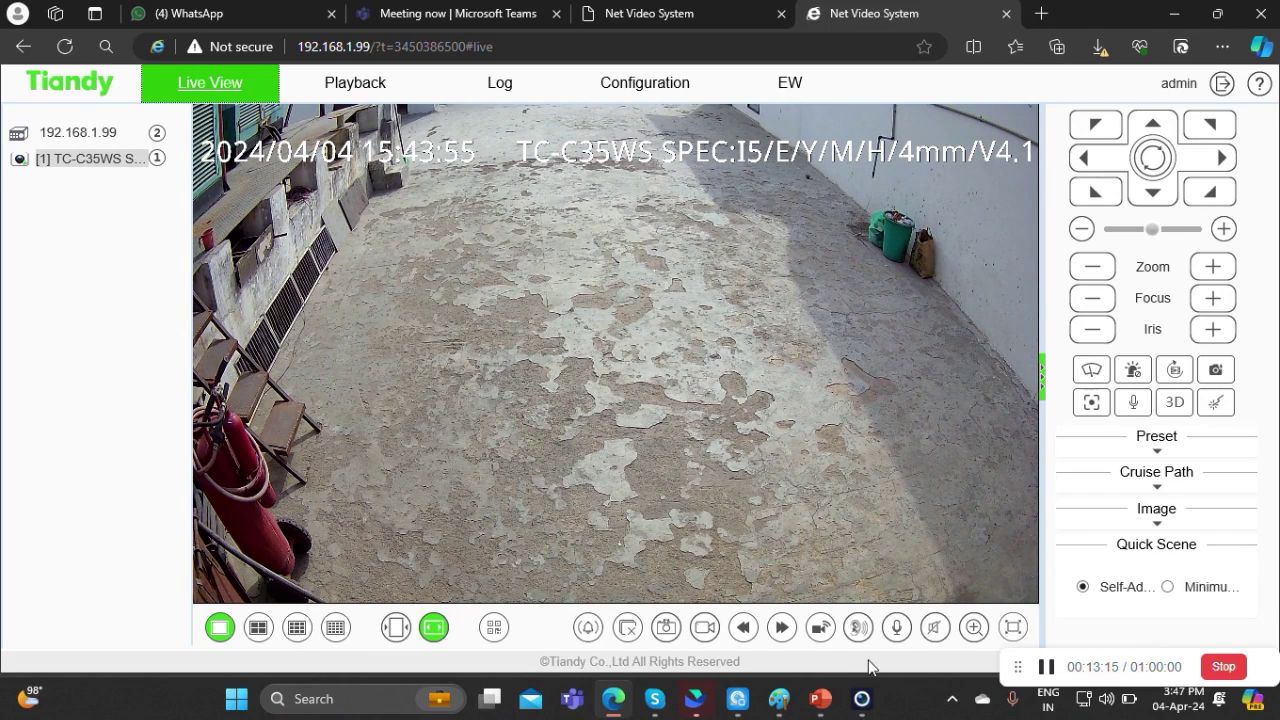
- Bring the desktop client forward and go from Home page to Device management
click(862, 698)
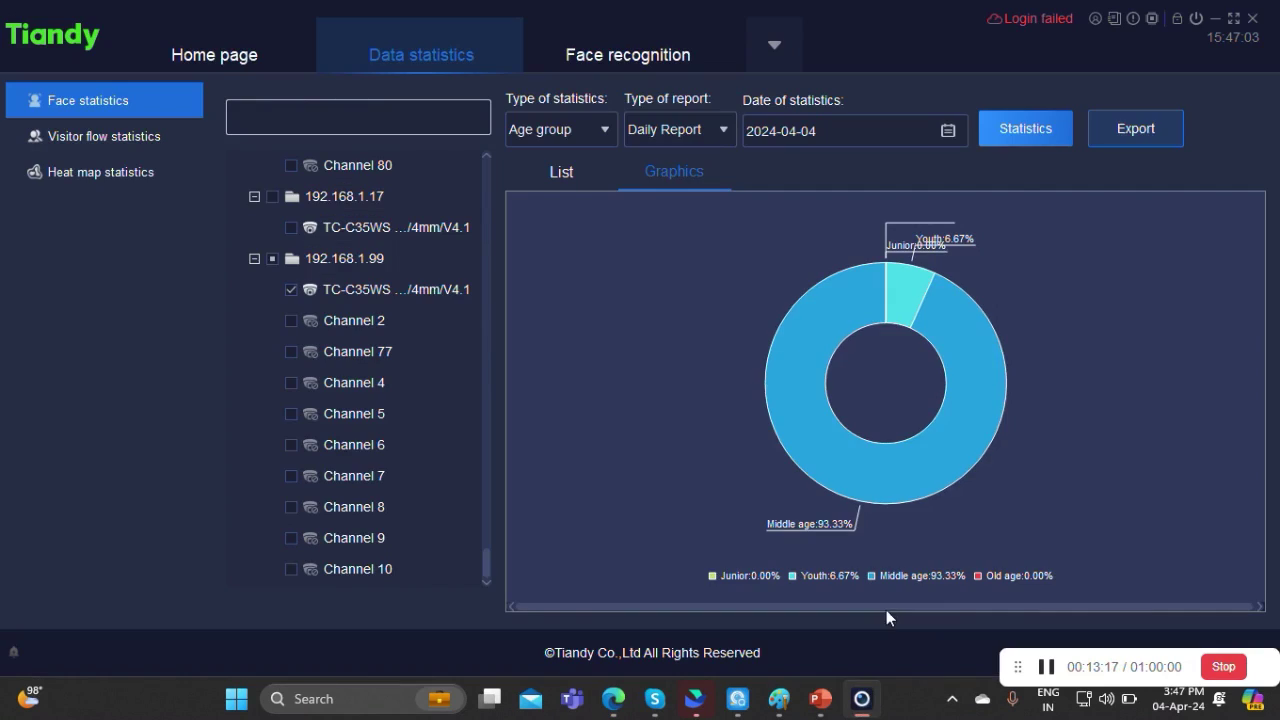
click(238, 54)
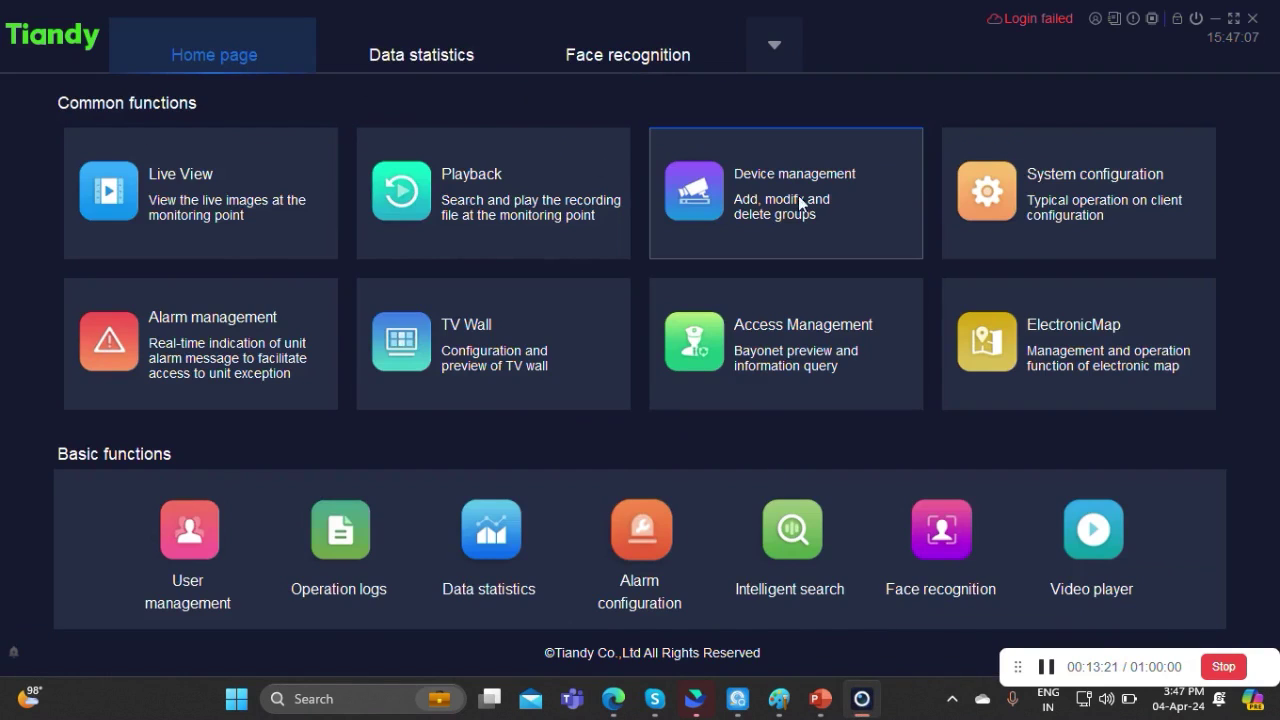
click(729, 207)
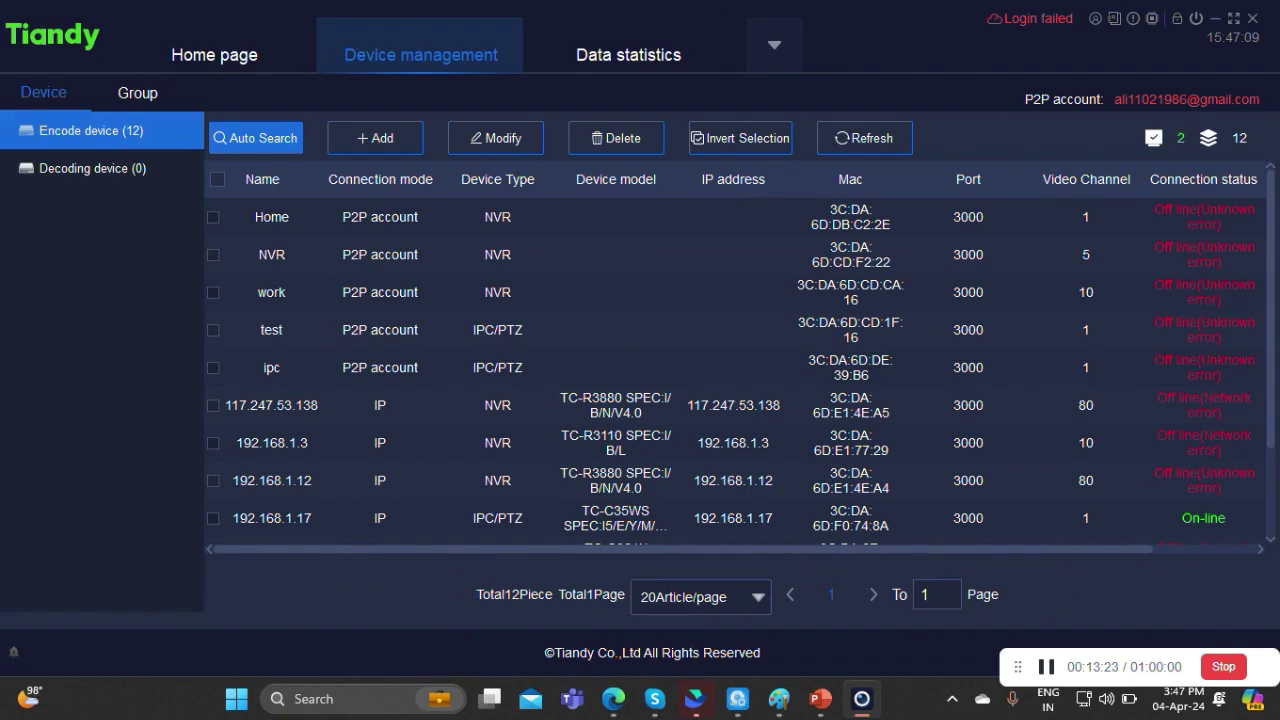
- Auto-search the network, which finds the Onvif device 192.168.1.99, then return to Home page
scroll(1133, 418, down, 2)
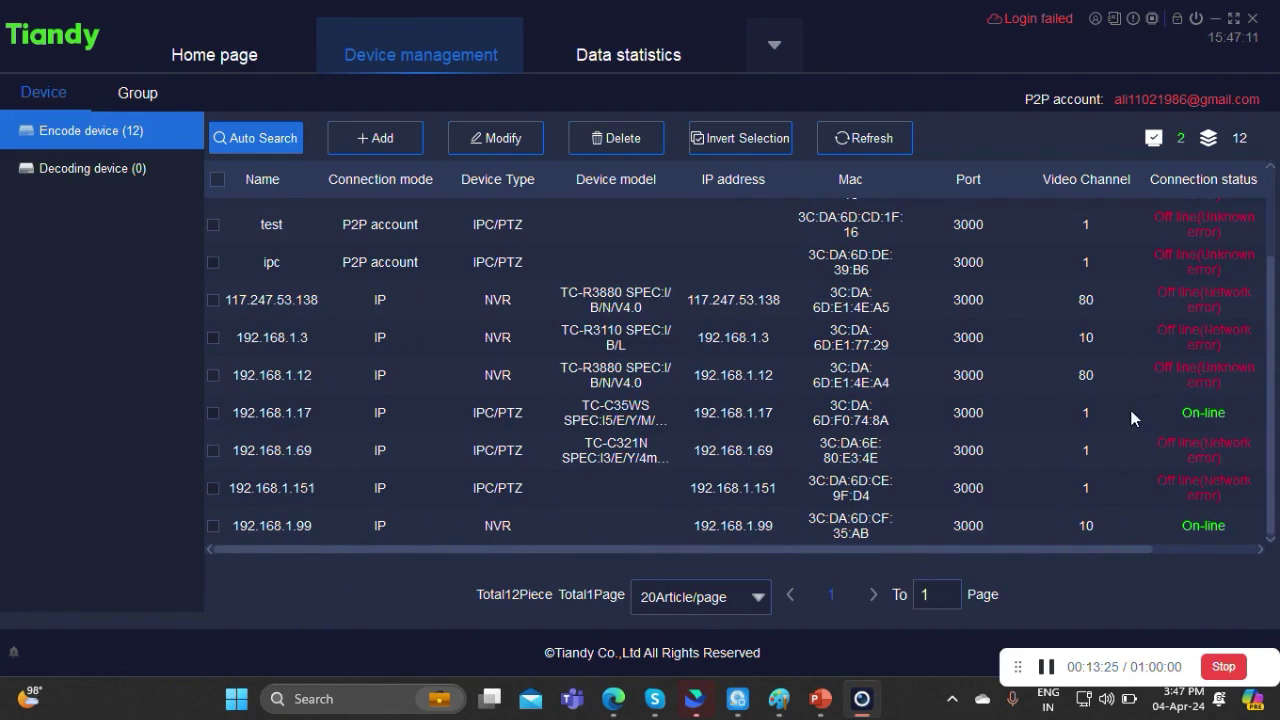
drag(1270, 408, 1270, 260)
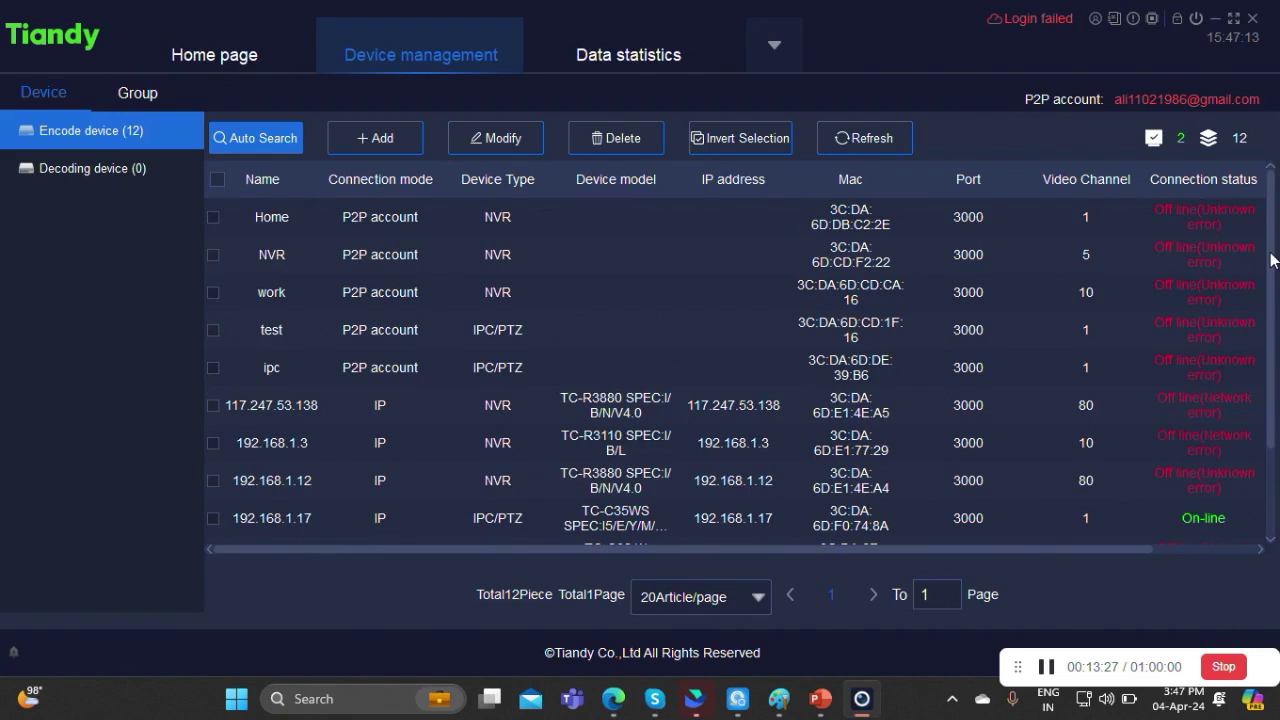
click(276, 140)
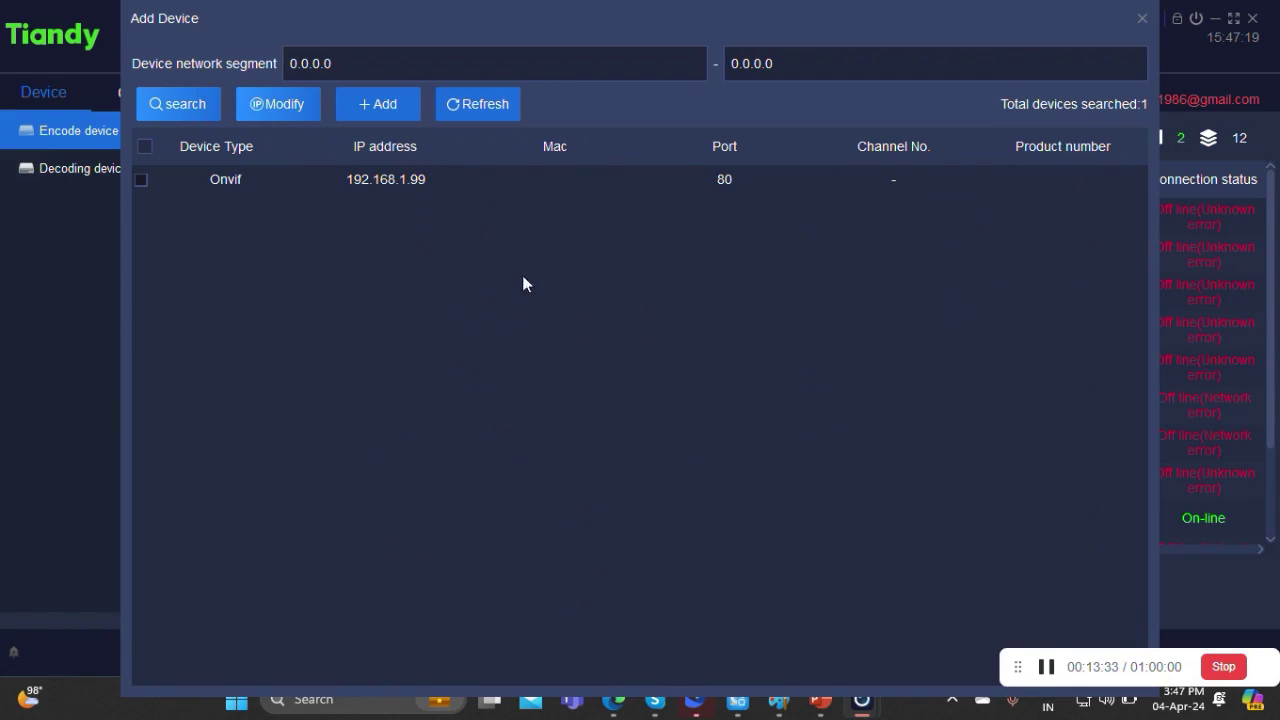
click(1143, 20)
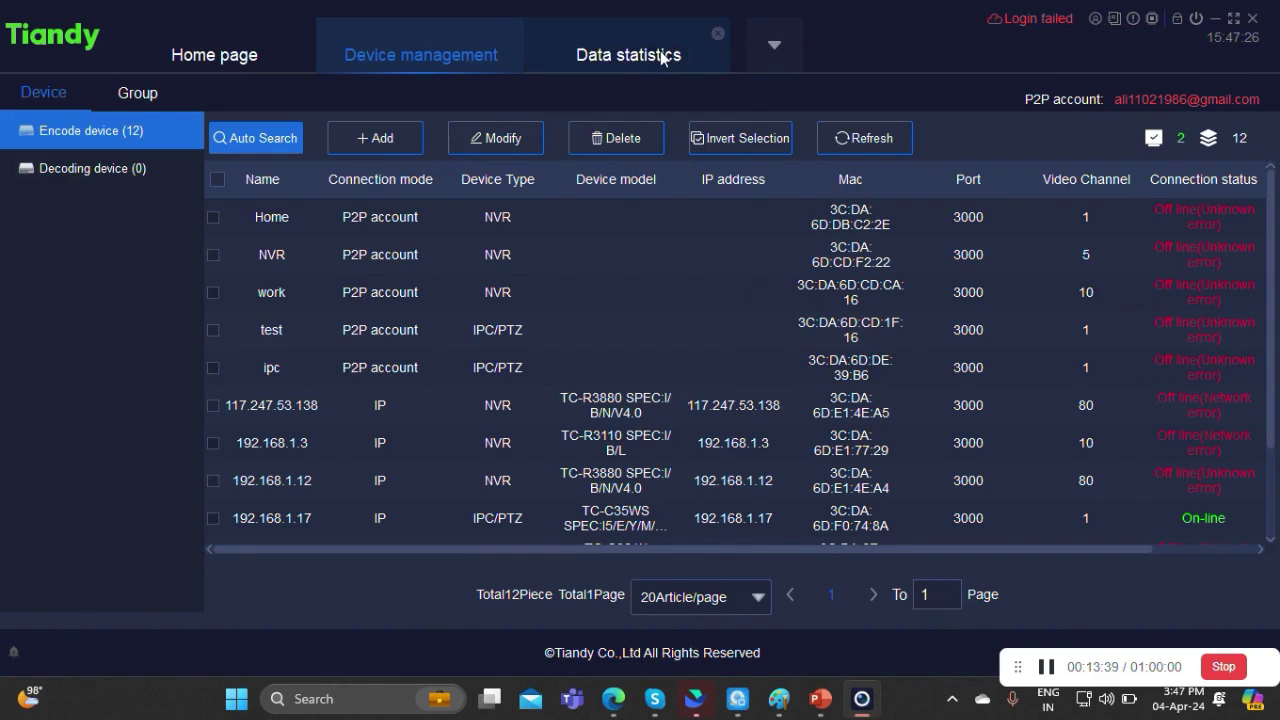
click(222, 56)
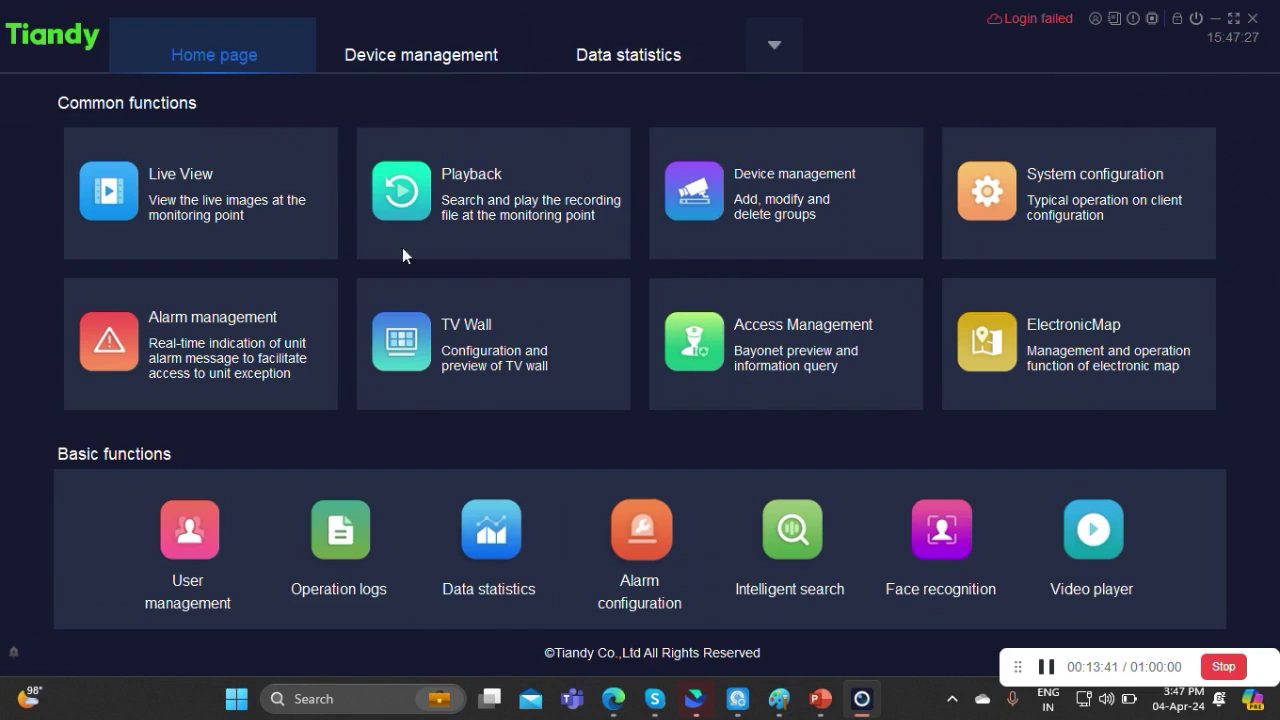
- Look through the real-time alarms in Alarm management, mostly Offline plus two Video motion, then return Home
click(295, 361)
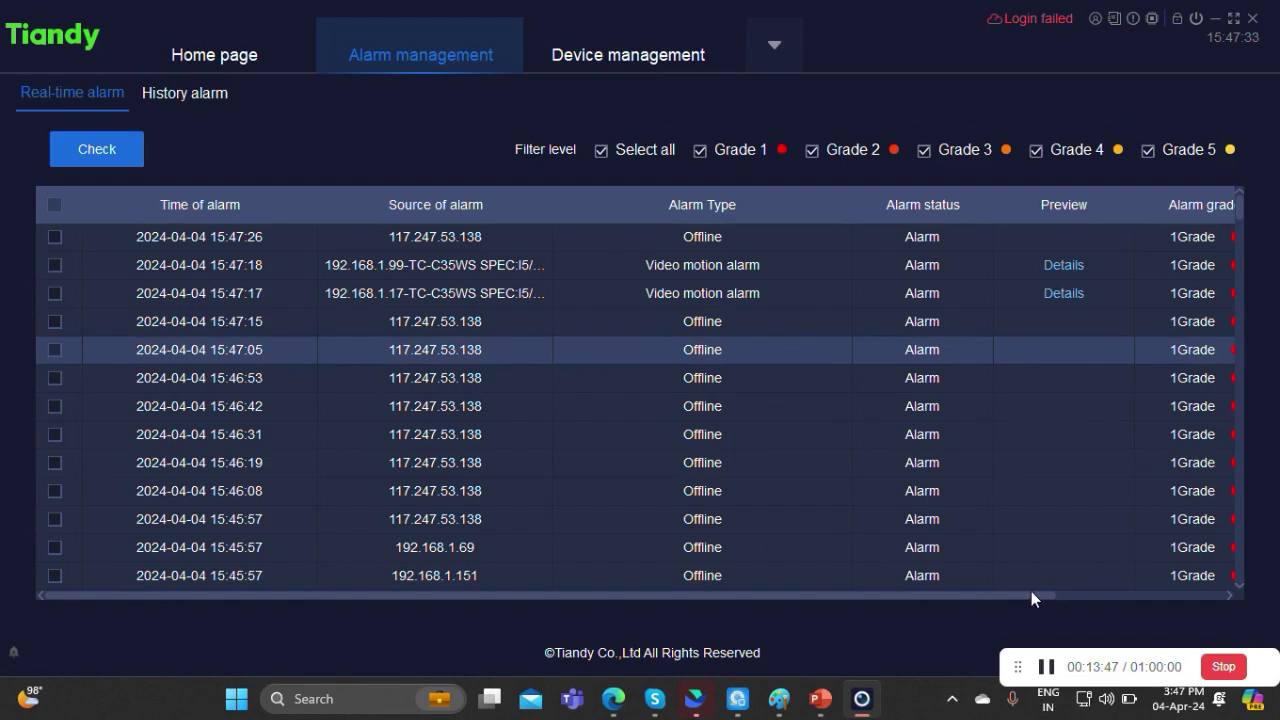
drag(1027, 594, 1206, 569)
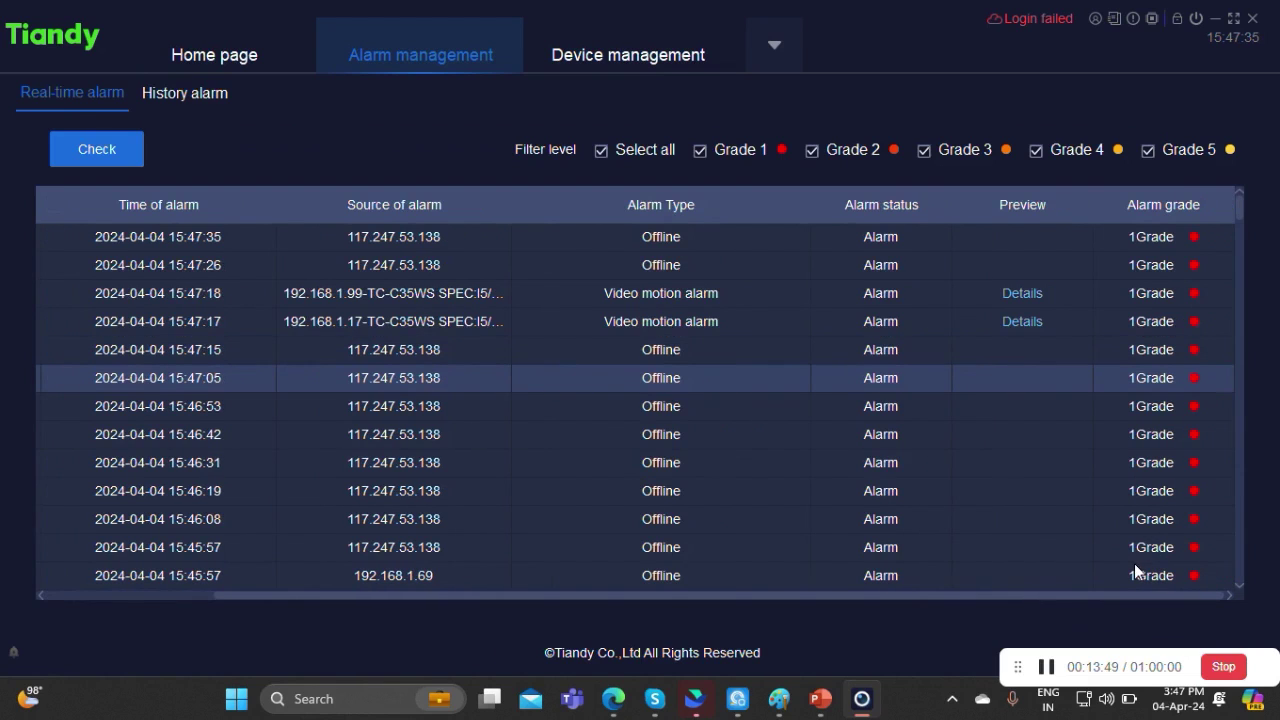
scroll(1243, 340, down, 5)
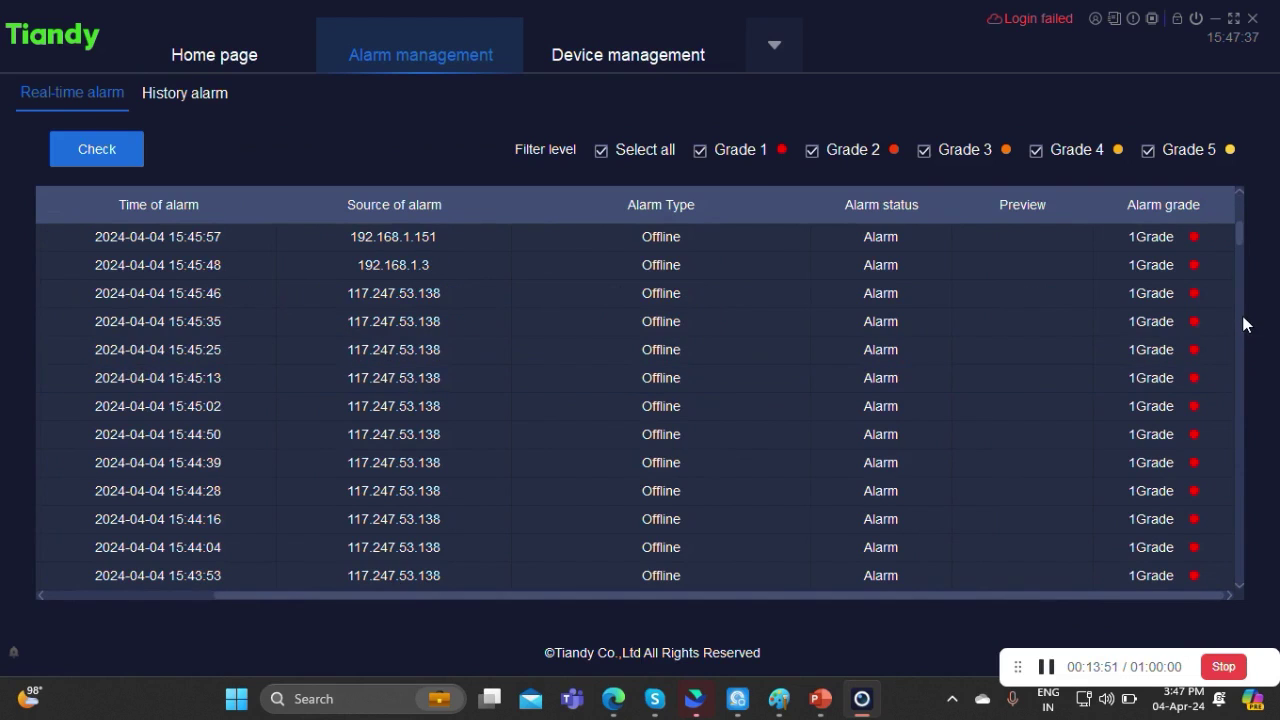
drag(1238, 244, 1248, 172)
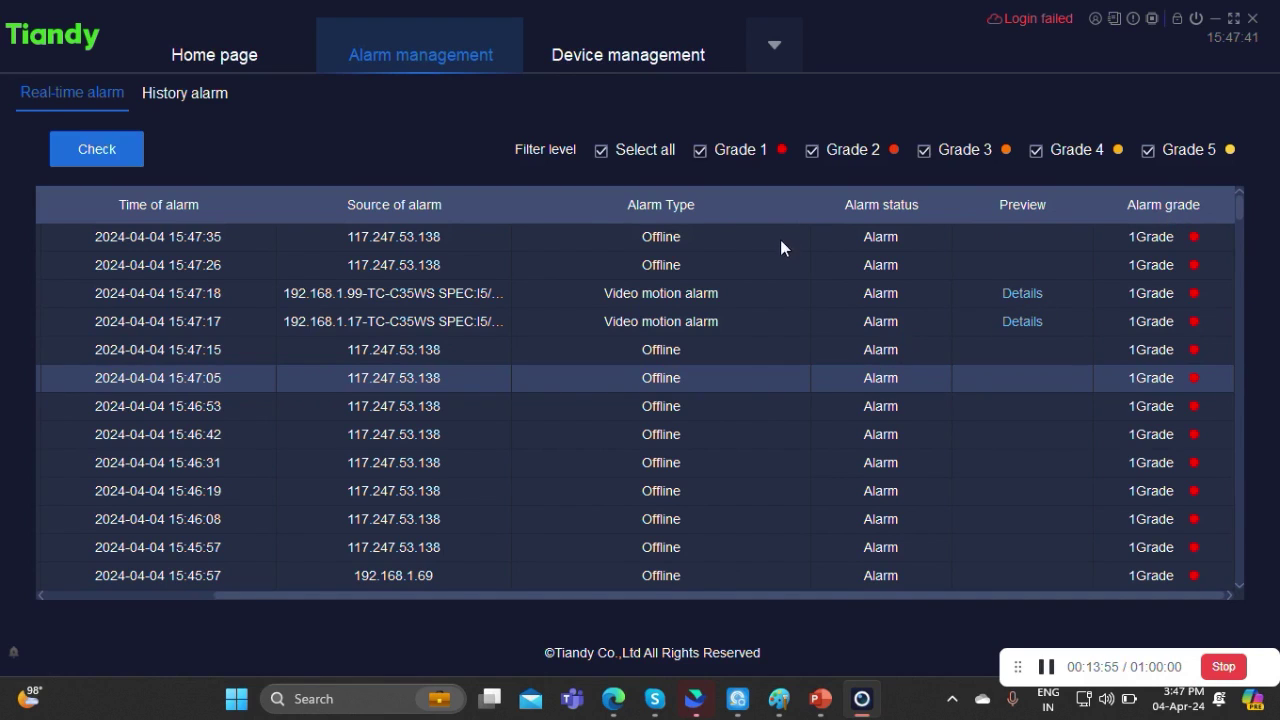
click(240, 55)
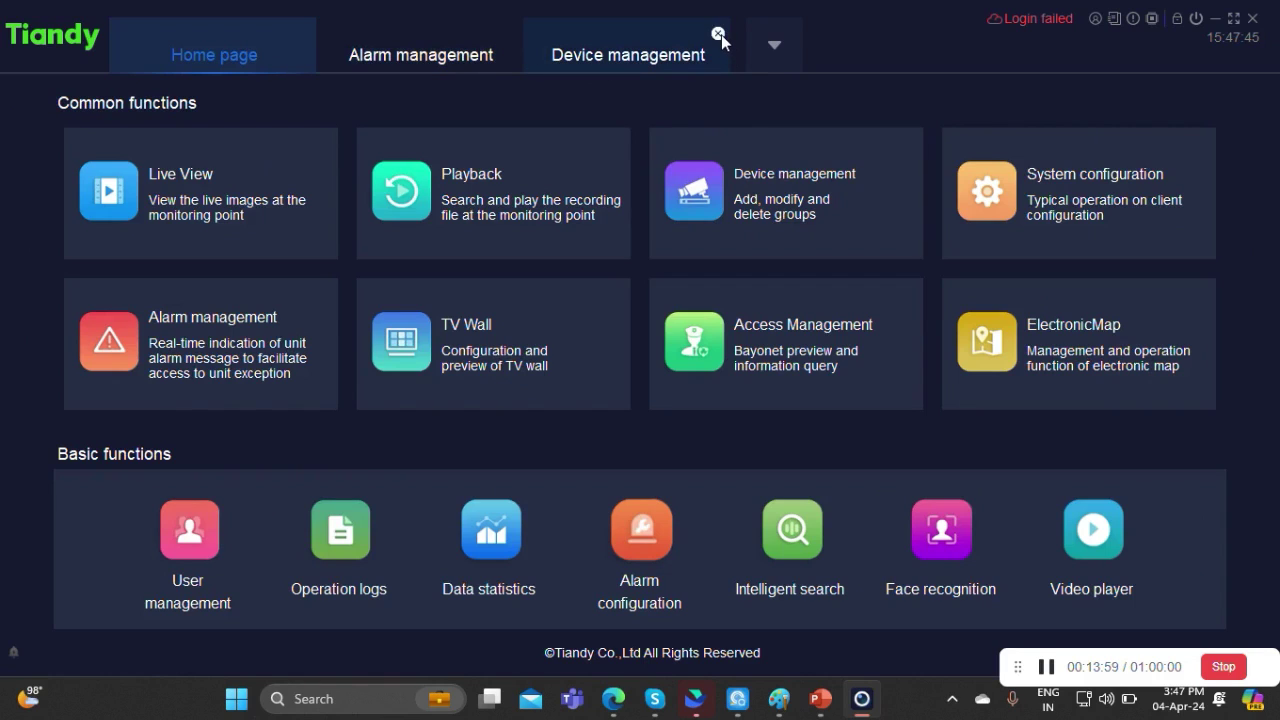
- Close the Device management, Data statistics, Face recognition, Live View, Alarm configuration and Alarm management pages
click(718, 34)
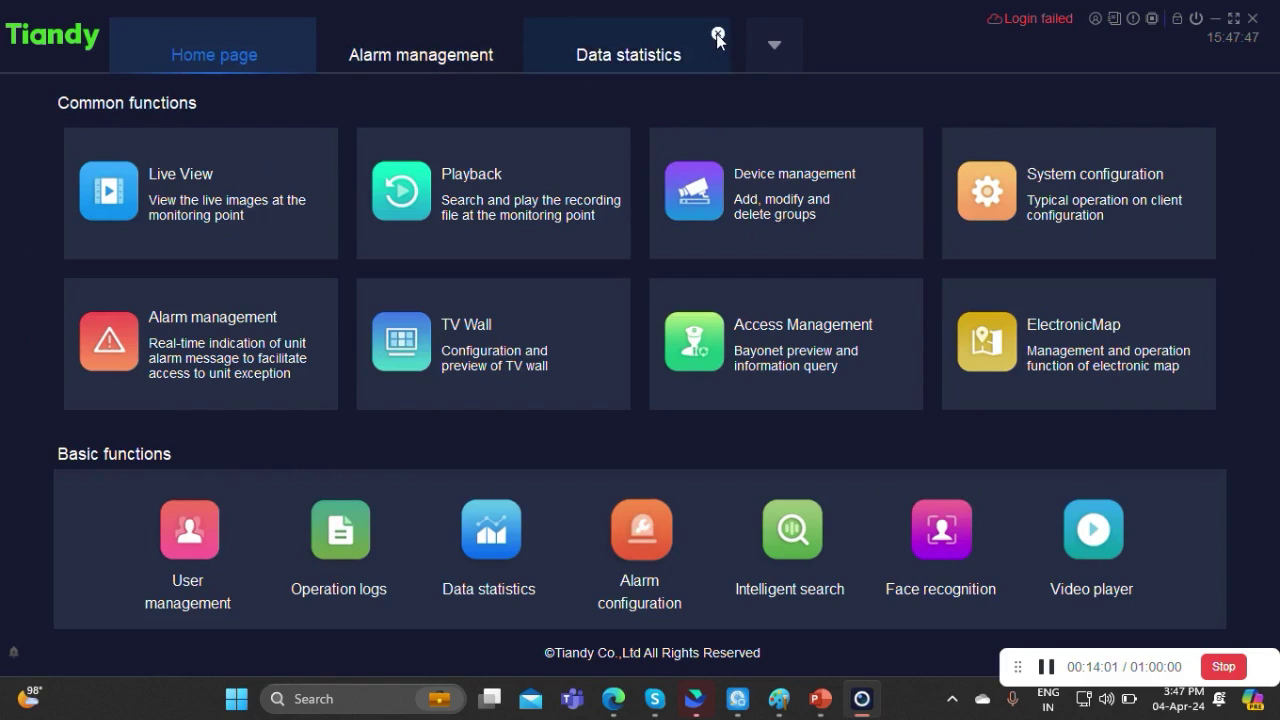
click(718, 34)
click(718, 34)
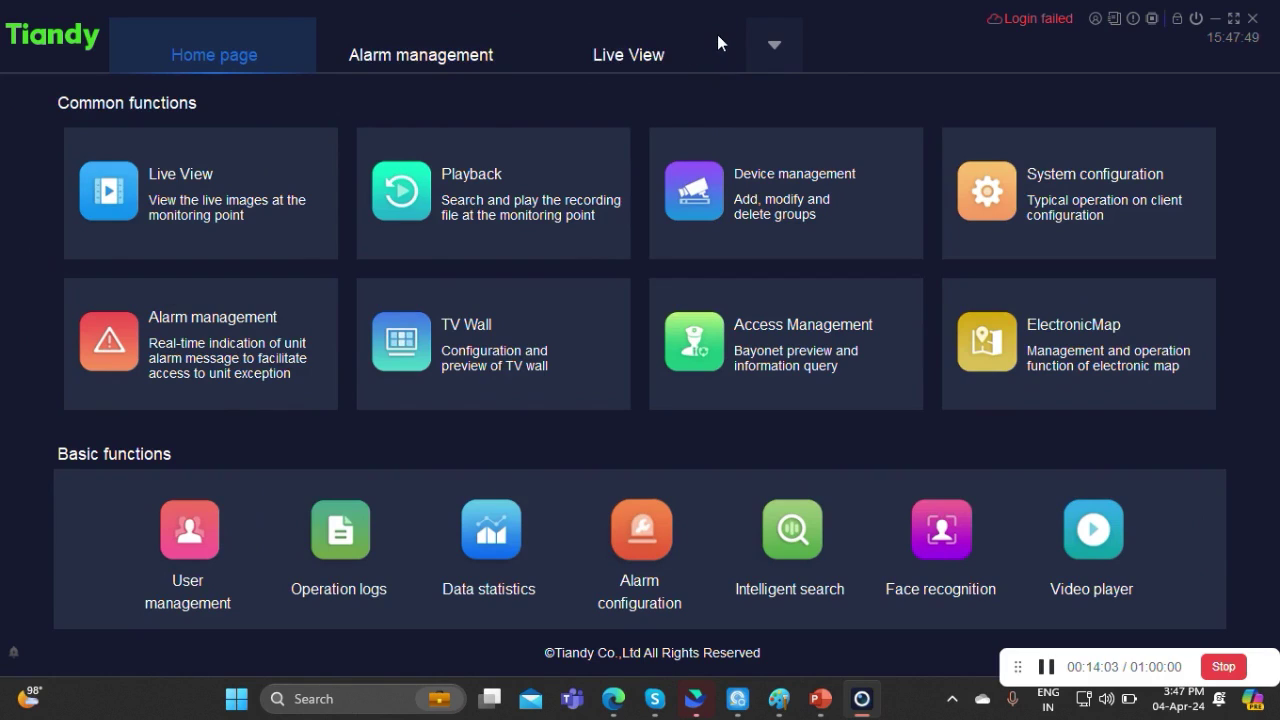
click(718, 34)
click(718, 34)
click(718, 34)
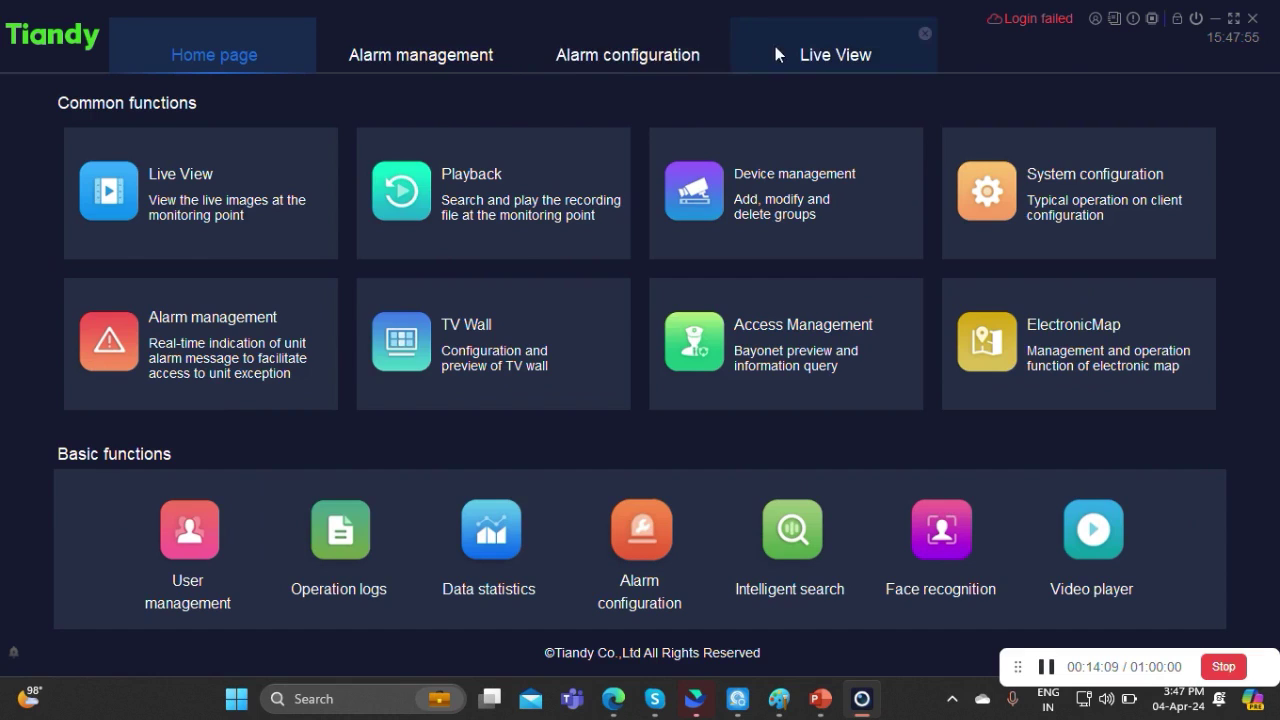
click(718, 33)
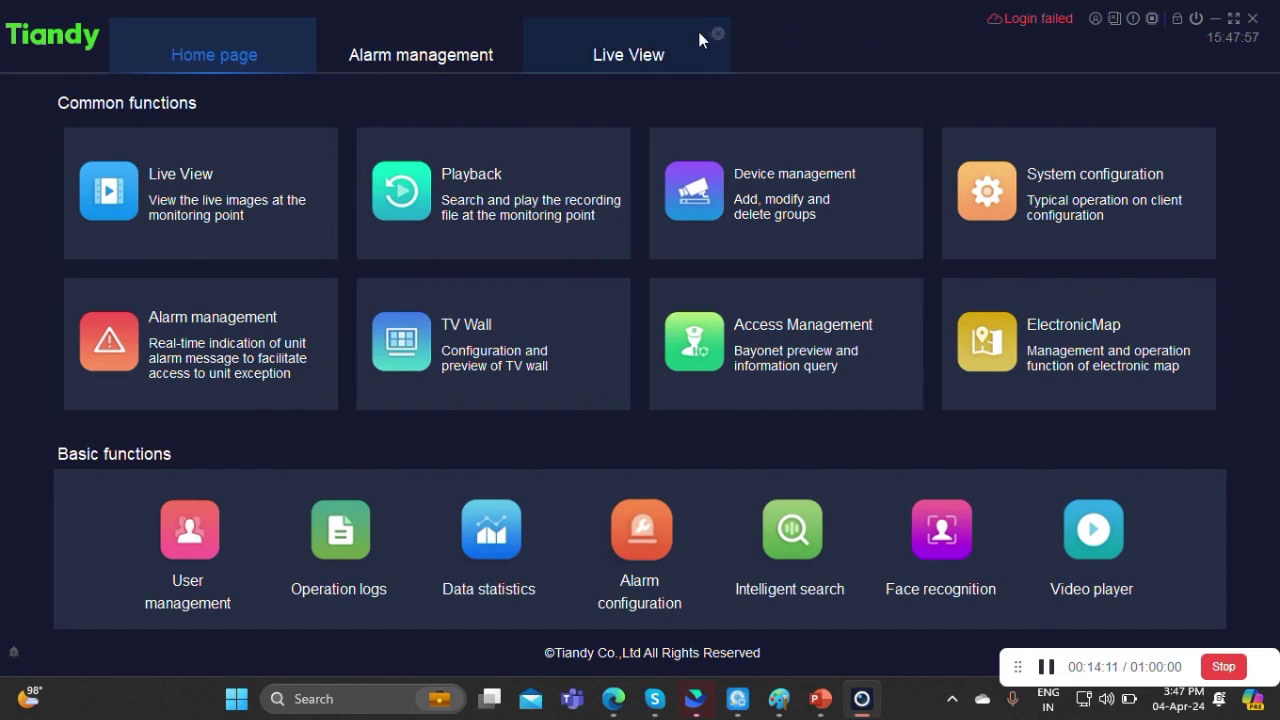
click(718, 33)
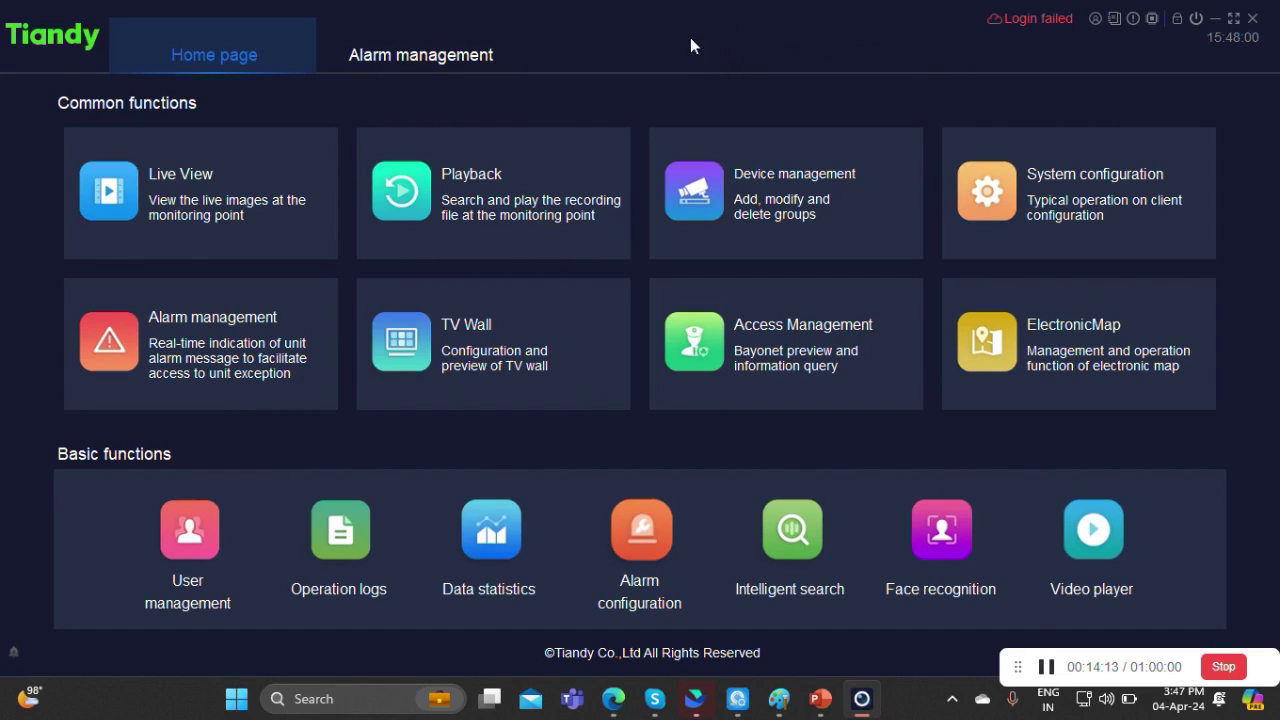
click(507, 34)
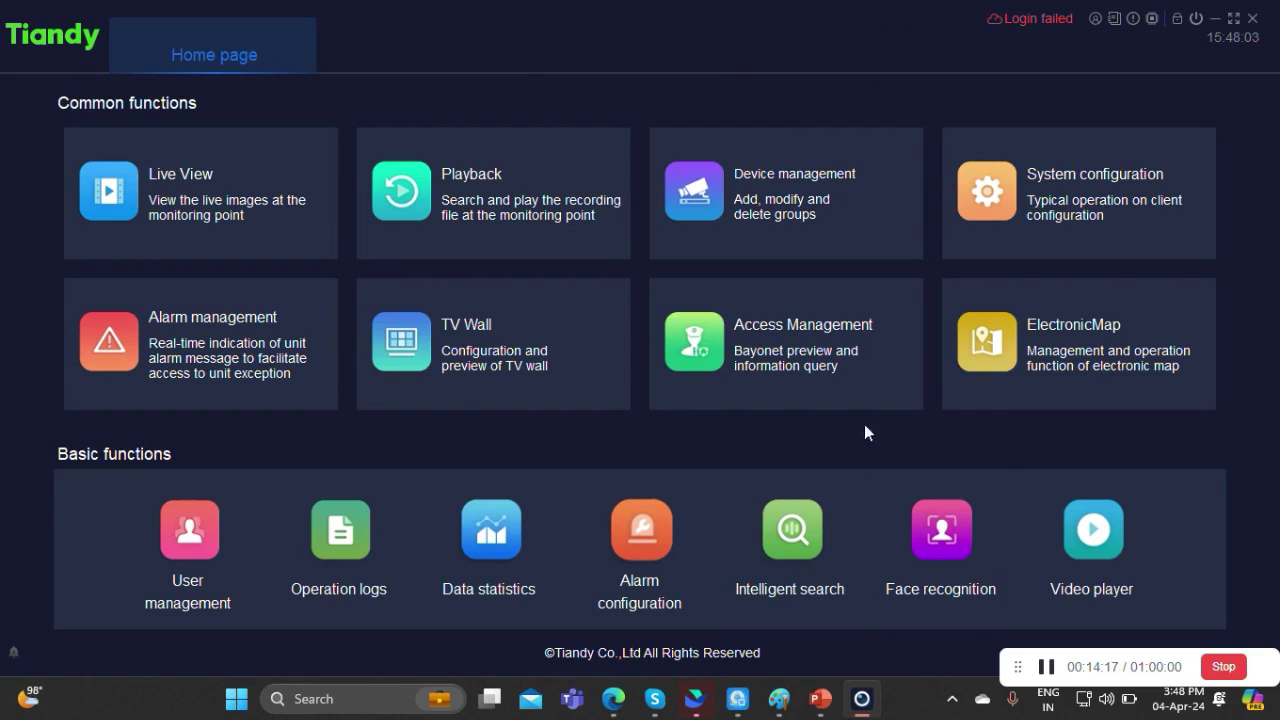
- Open Live View and play the 192.168.1.99 camera's channels from the Device List
click(220, 217)
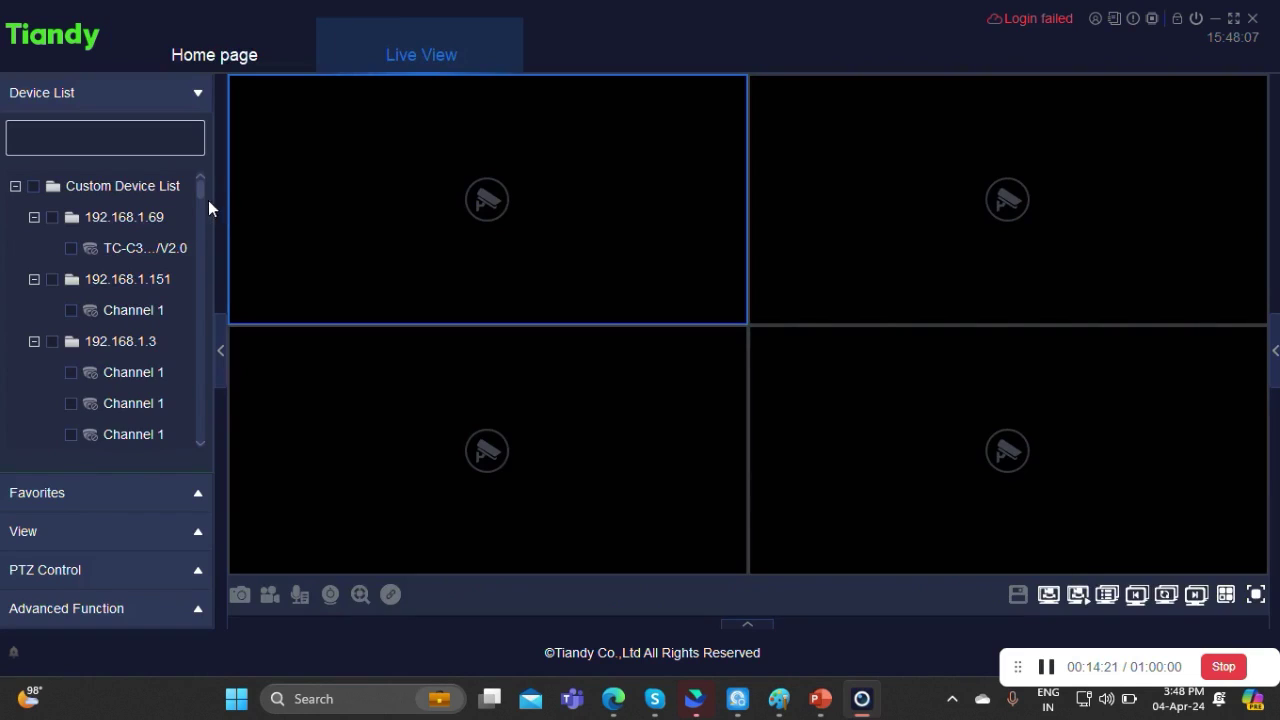
drag(199, 191, 204, 444)
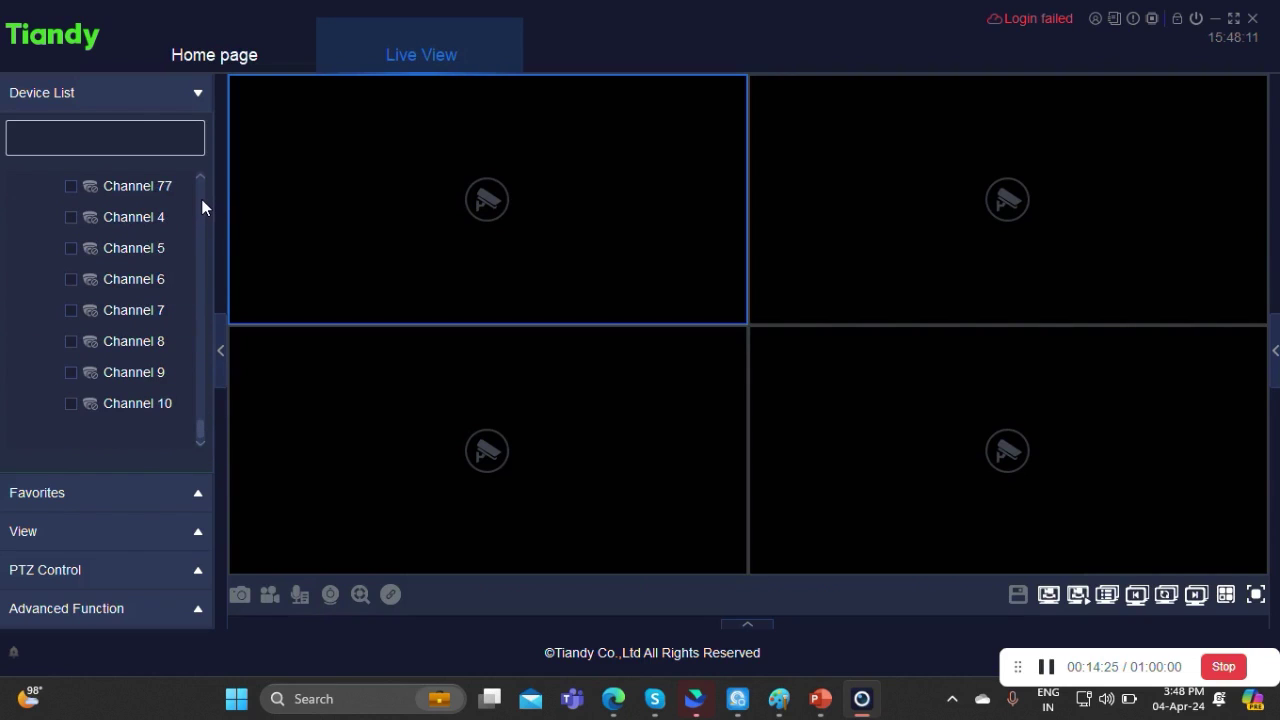
scroll(201, 182, up, 5)
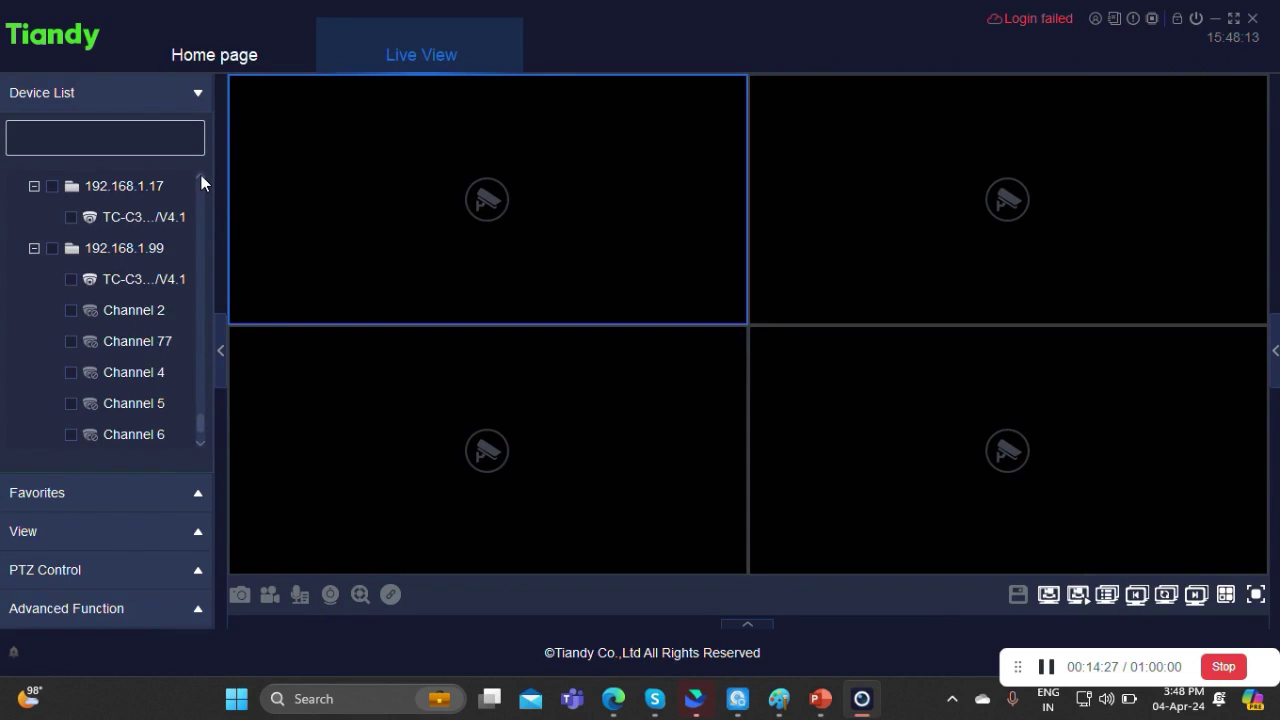
click(201, 175)
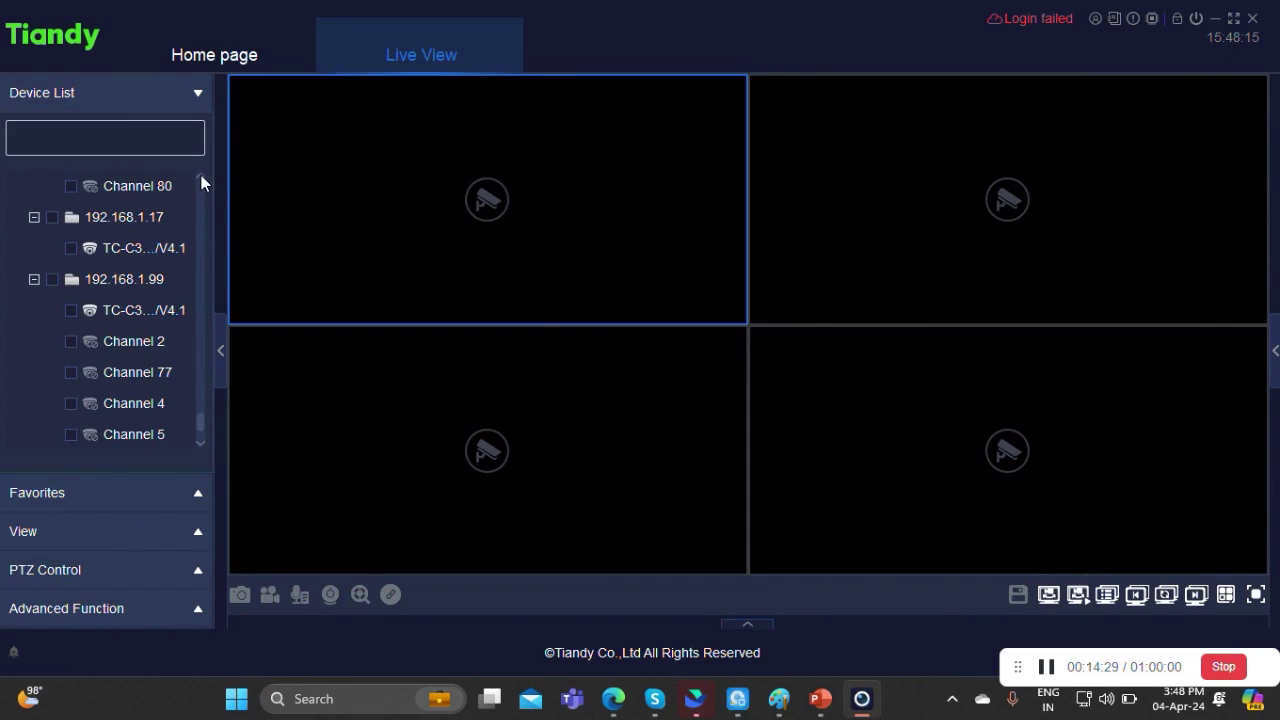
click(115, 218)
scroll(199, 425, down, 3)
scroll(199, 429, up, 3)
double_click(48, 250)
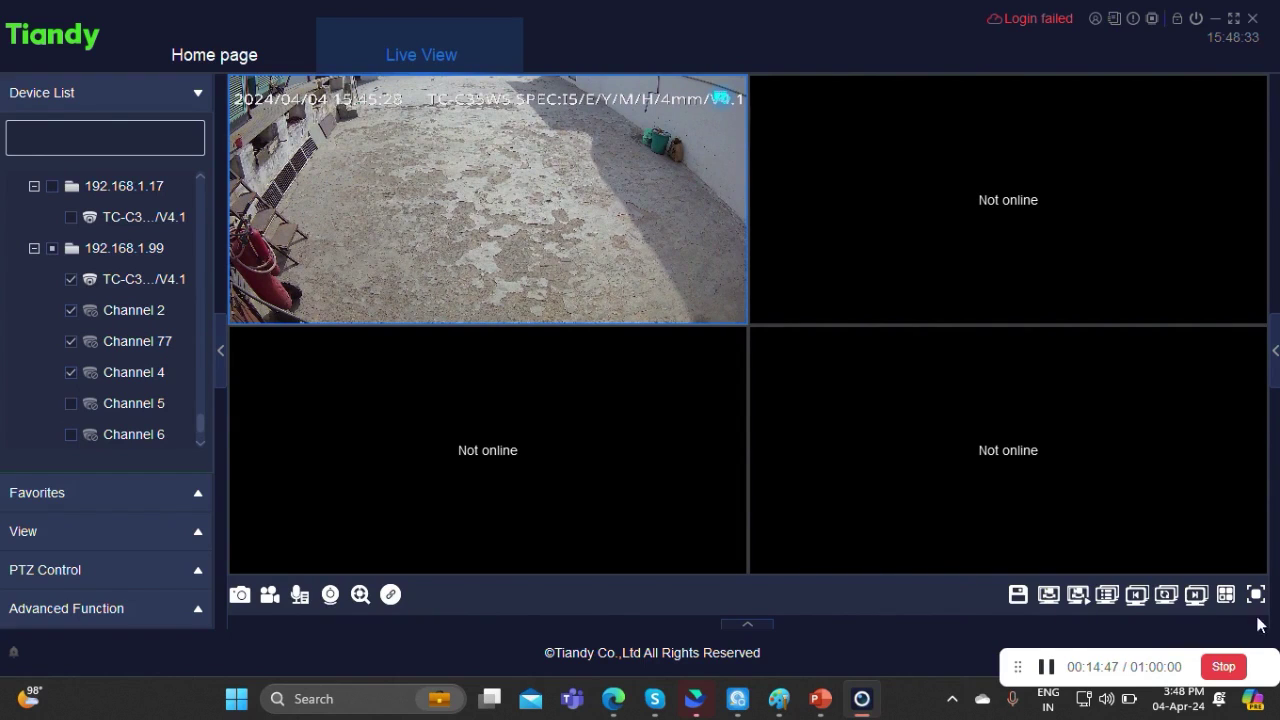
click(1224, 598)
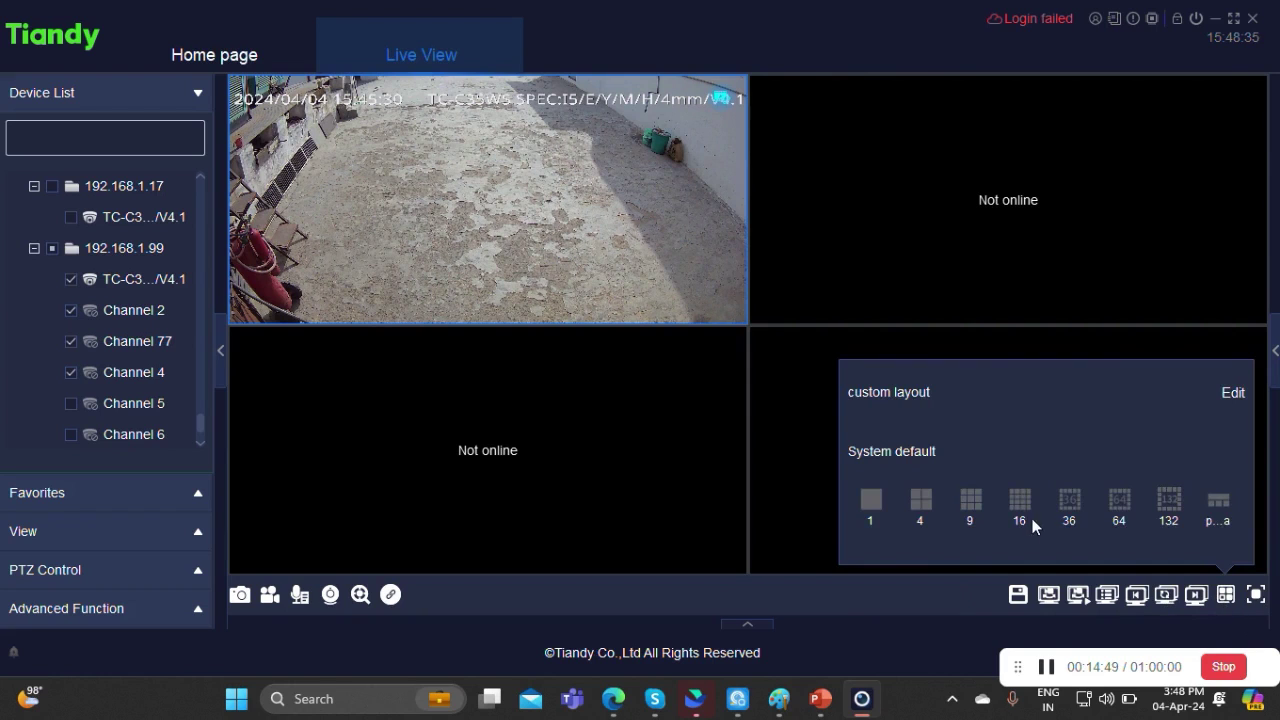
- Use a single-pane layout and show the real-time capture and face match panels
click(869, 502)
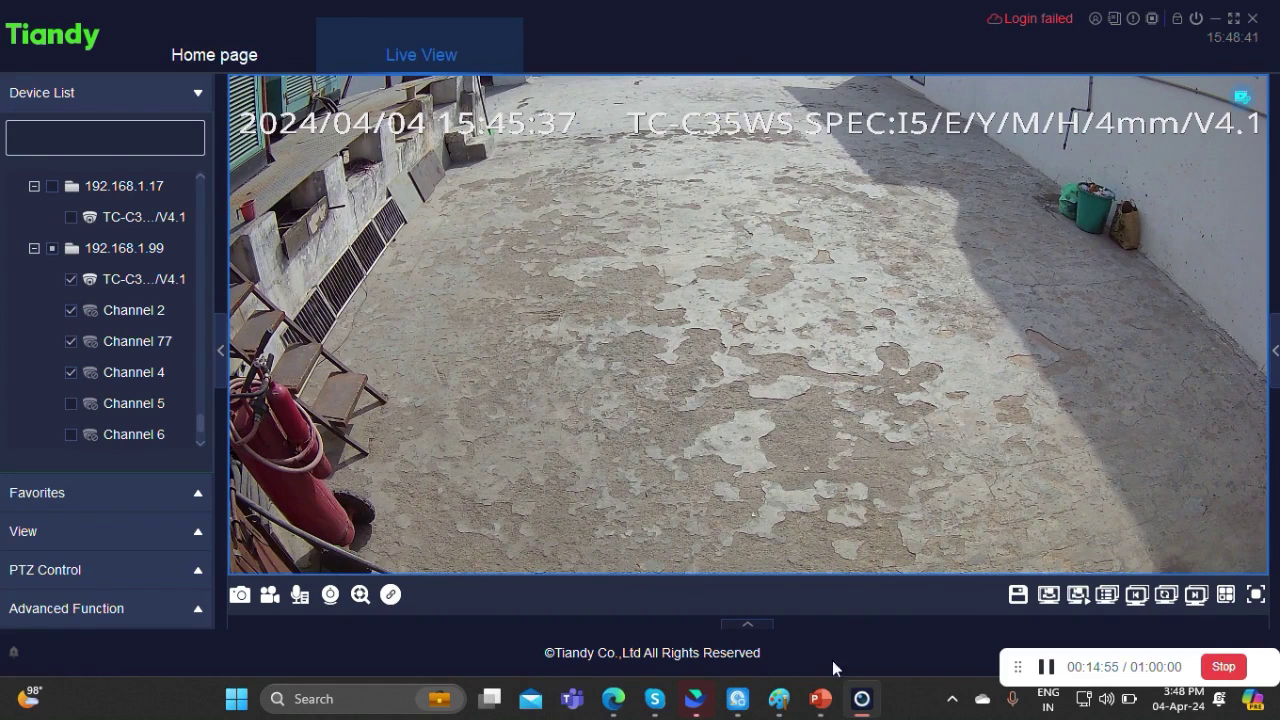
click(755, 625)
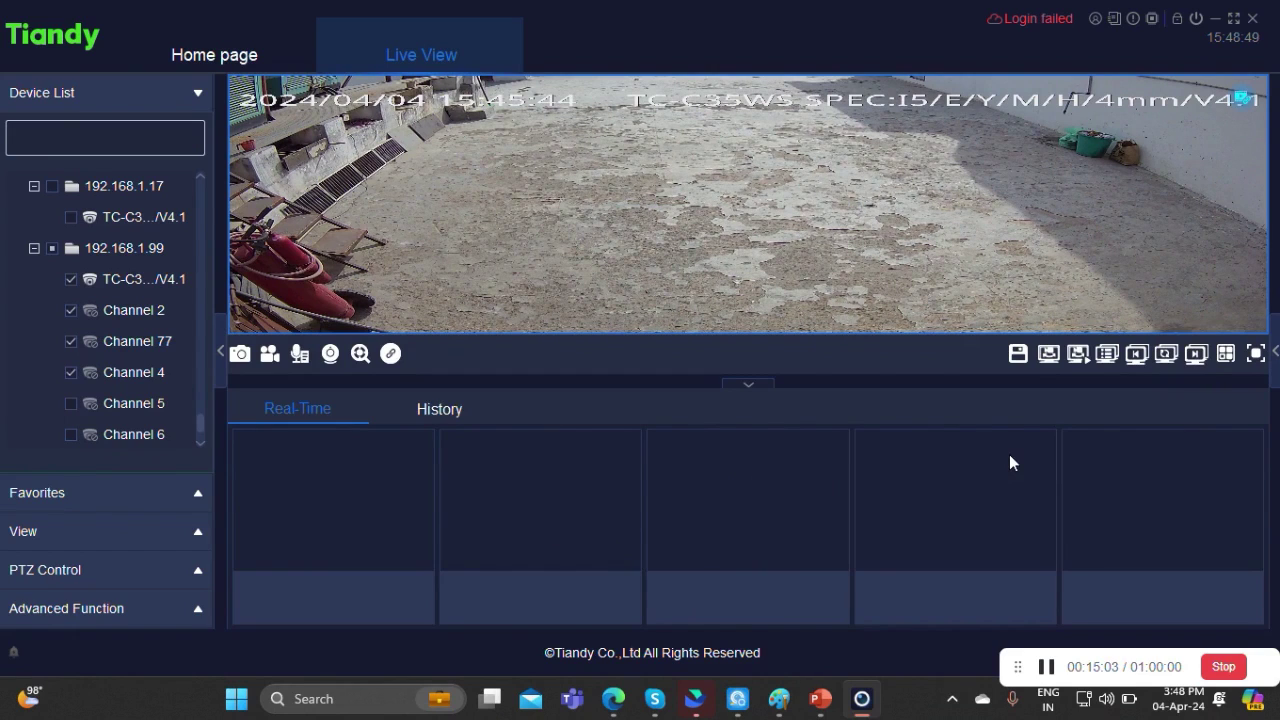
click(1275, 341)
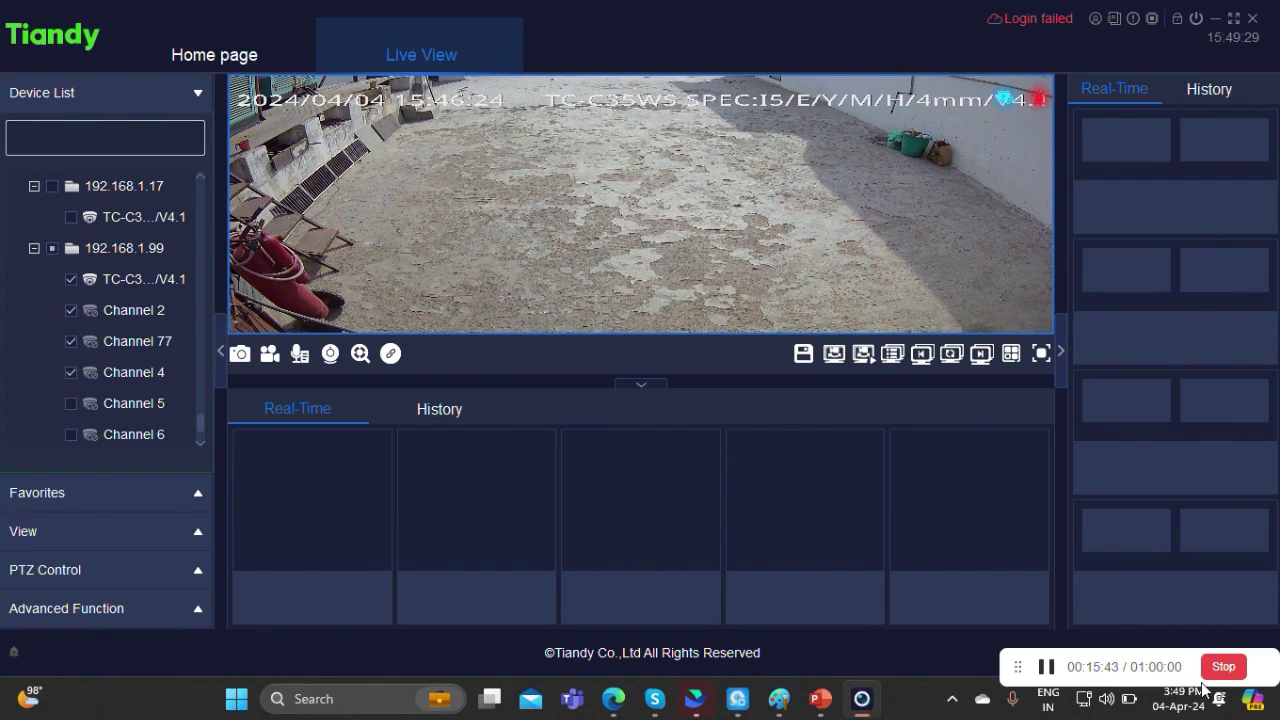
- After face captures and 96% and 95% library matches appear, switch to a nine-pane grid
click(1046, 667)
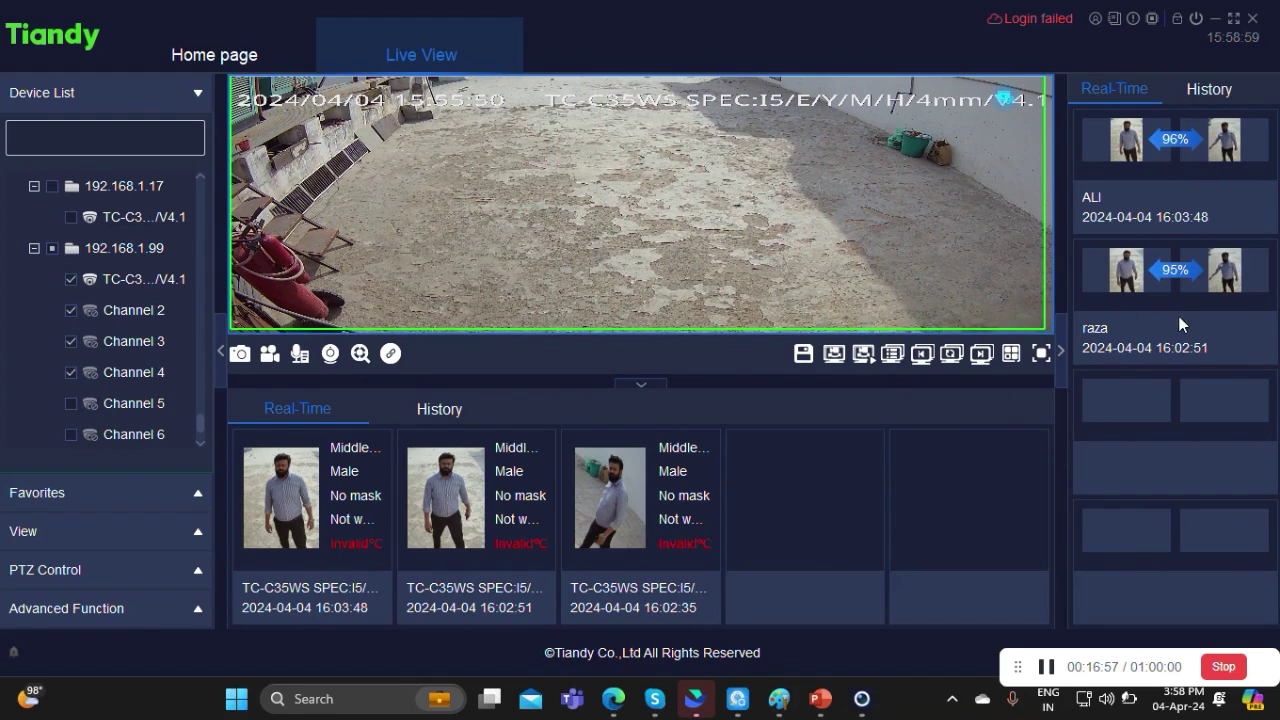
mouse_move(642, 123)
click(1012, 355)
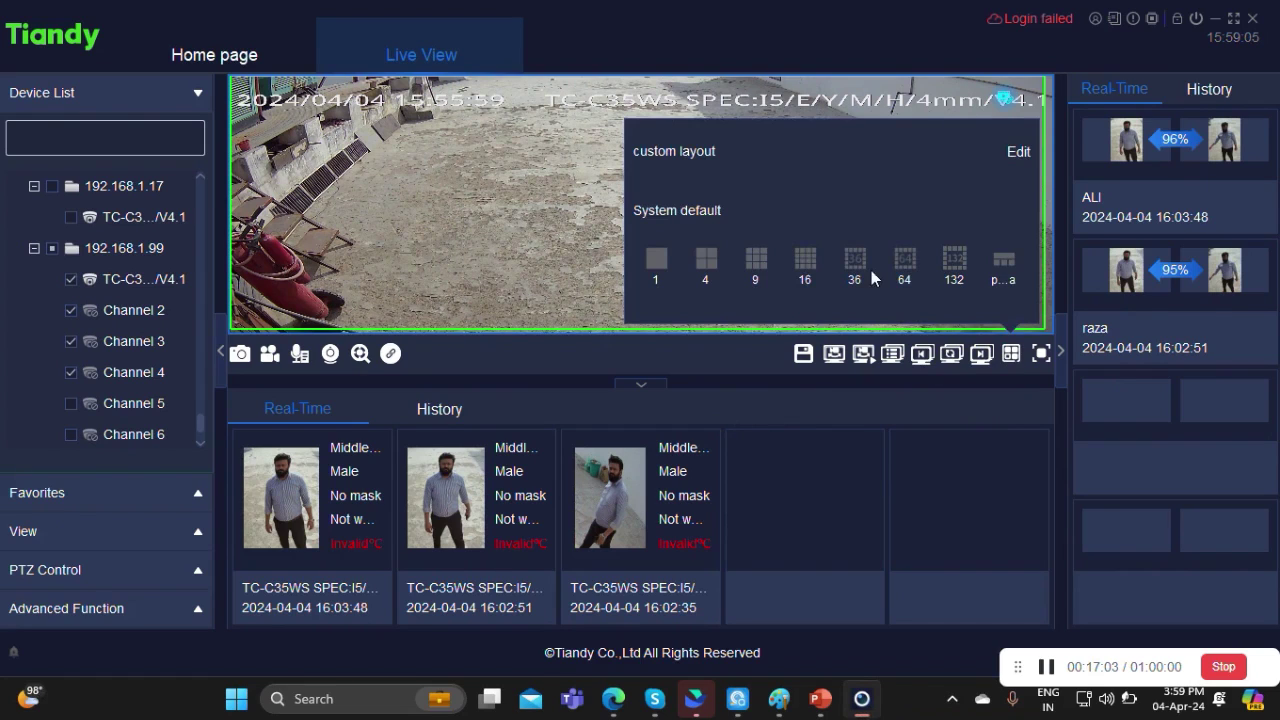
click(757, 259)
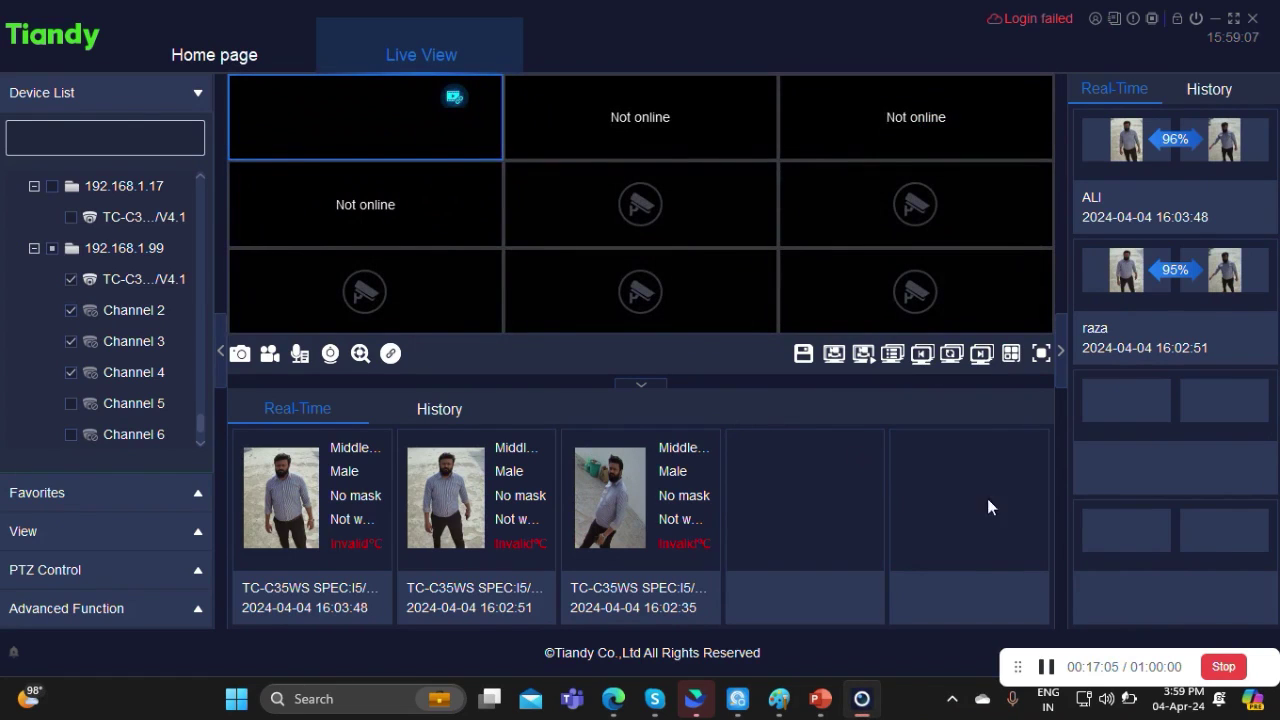